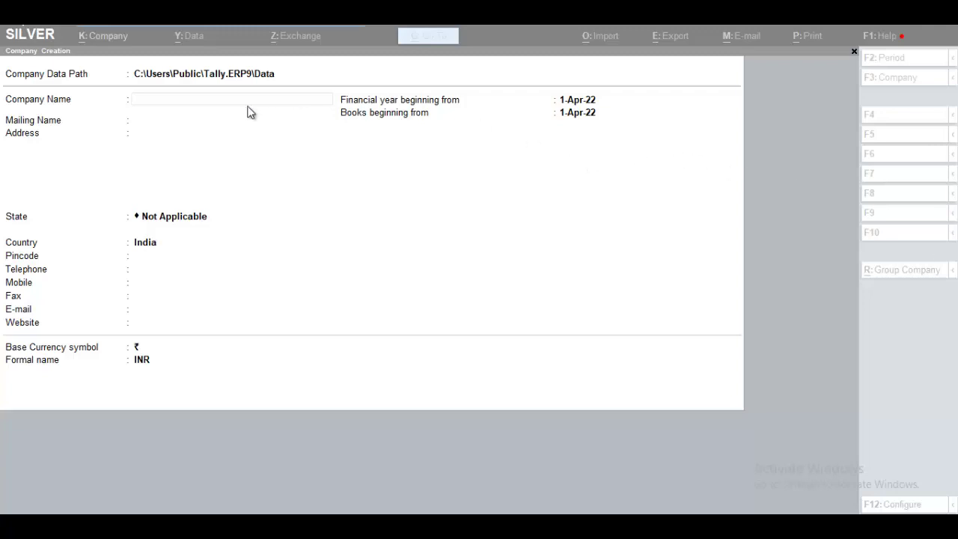
Enter Farahan as the company name and keep the same text as the mailing name
left_click(182, 98)
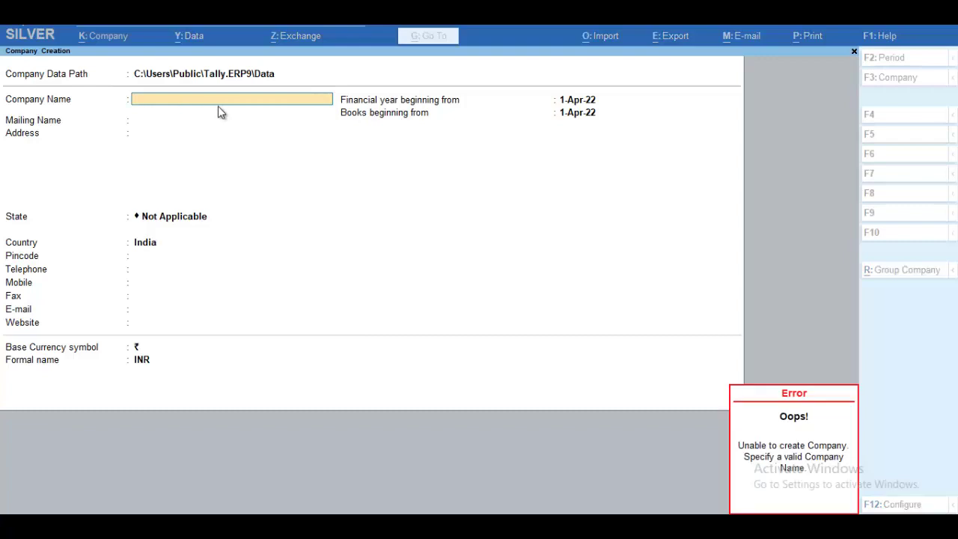
type("F")
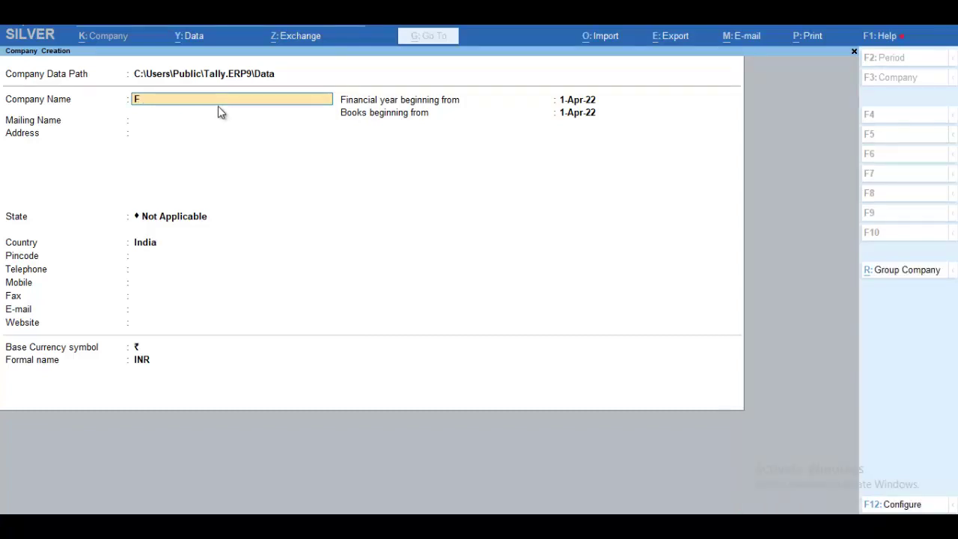
type("ar")
key("BackSpace")
type("arahan")
key("Return")
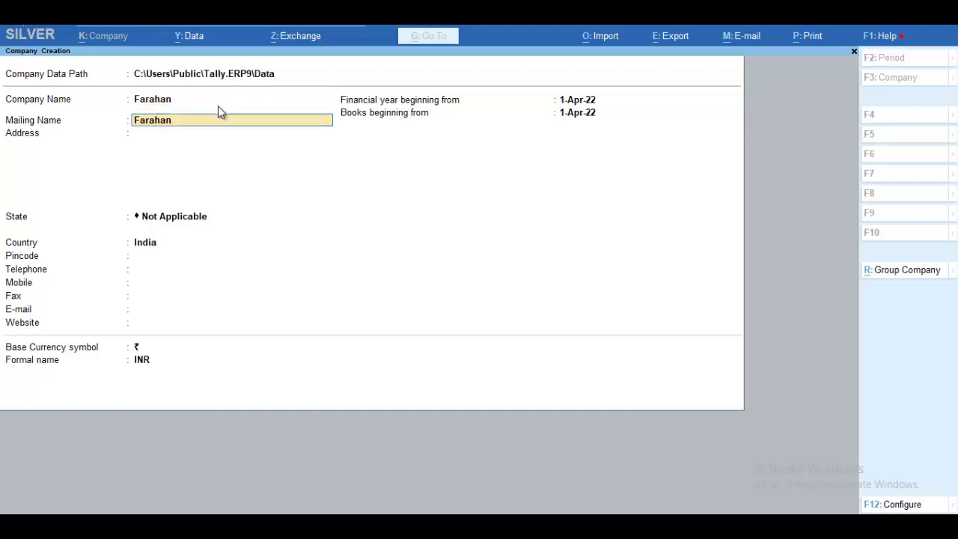
key("Return")
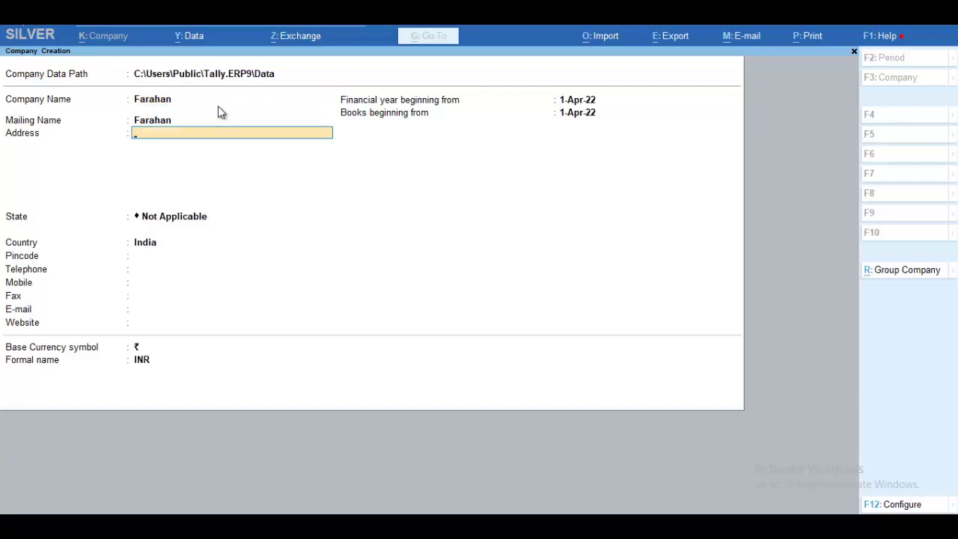
Set the company's state to Rajasthan, leaving the address, pincode and contact details blank
key("Return")
type("Ra")
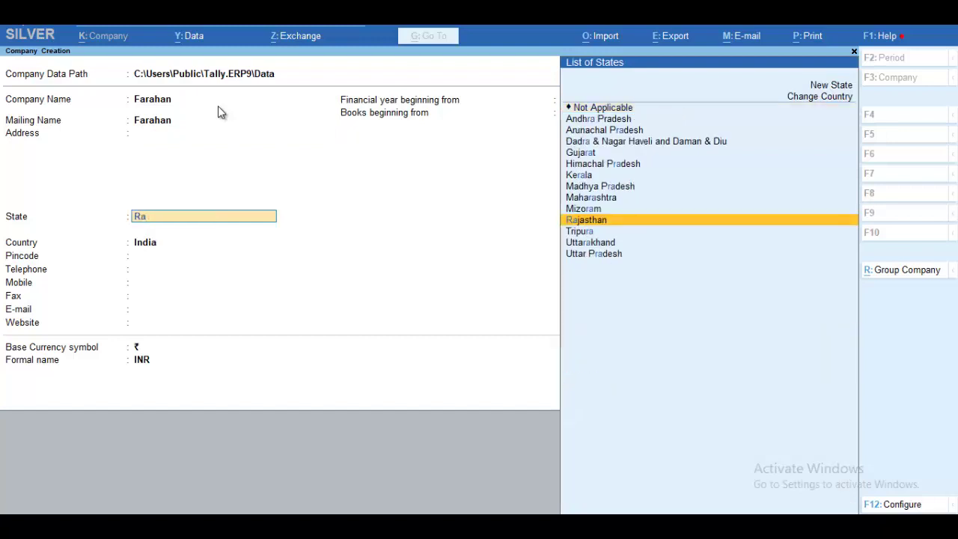
key("Return")
key("Return")
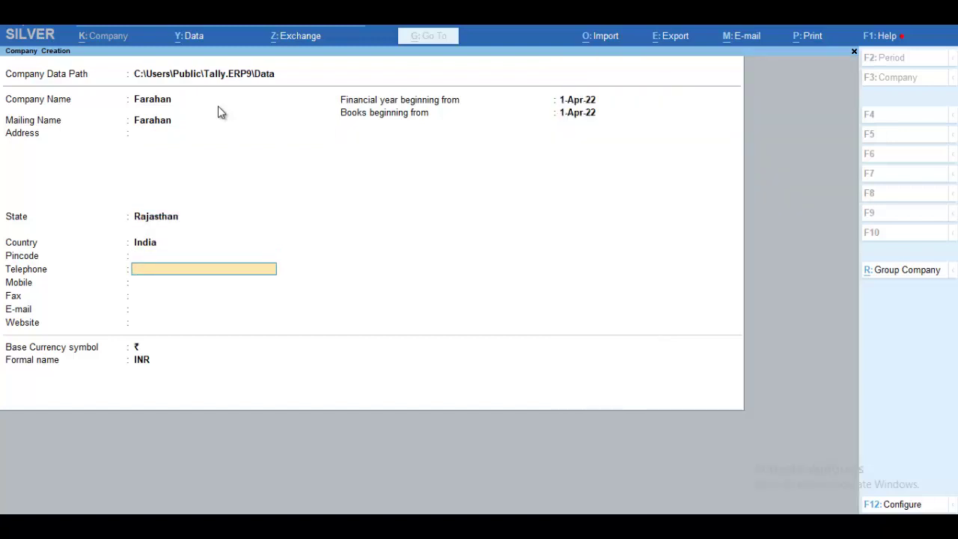
key("Return")
key("Return")
key("Return")
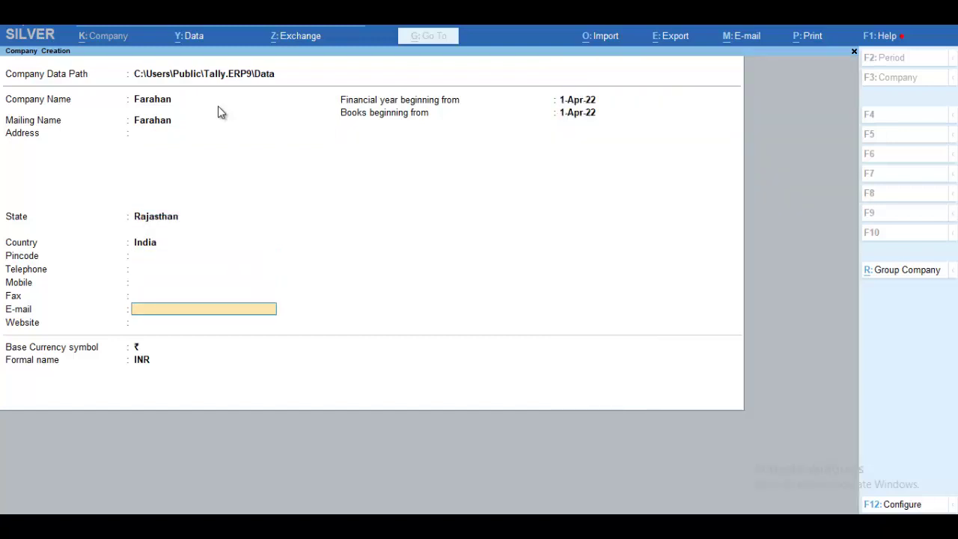
key("Return")
key("Return")
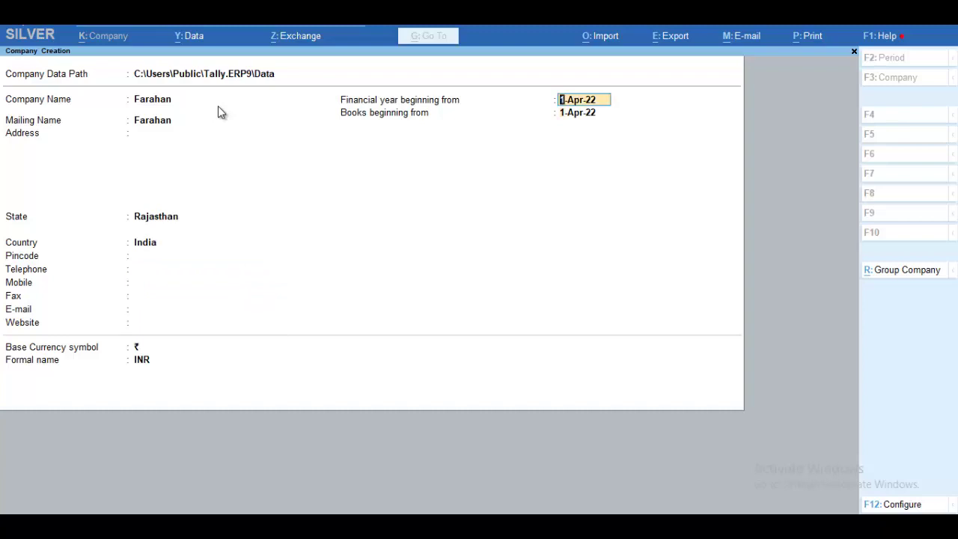
Create the company with both start dates at 1-Apr-22 and INR currency, and leave the company features at their defaults
key("Return")
key("Return")
key("Return")
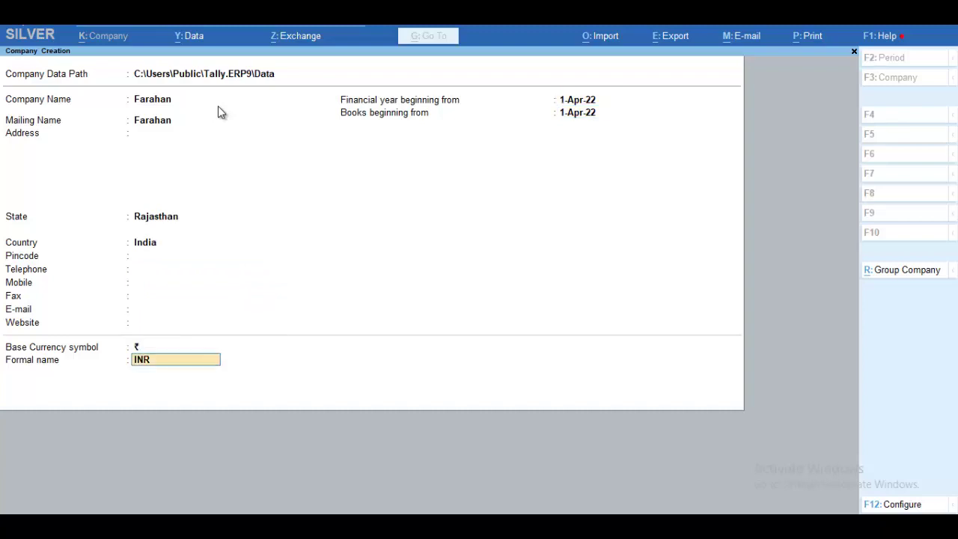
key("Return")
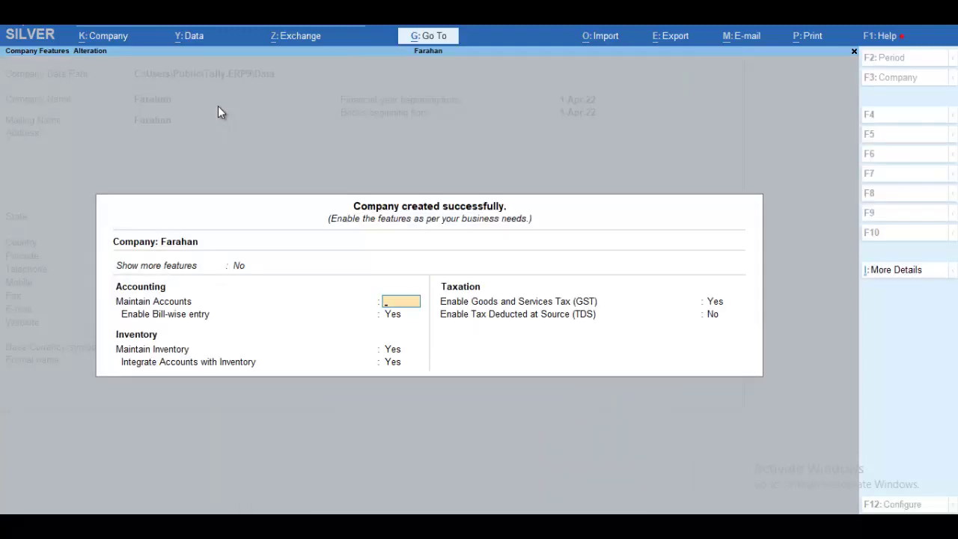
key("Escape")
key("y")
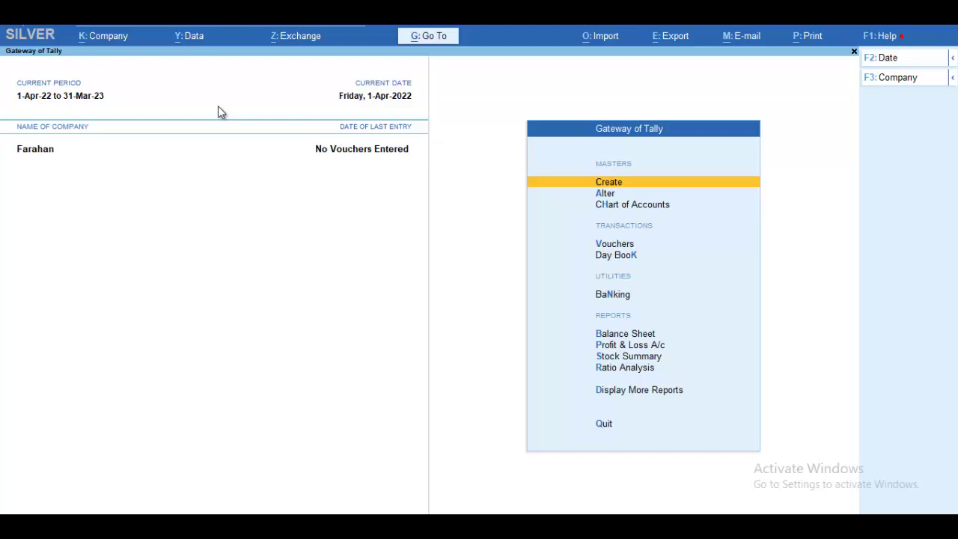
Start a new ledger master and name it Purchase, without an alias
key("Return")
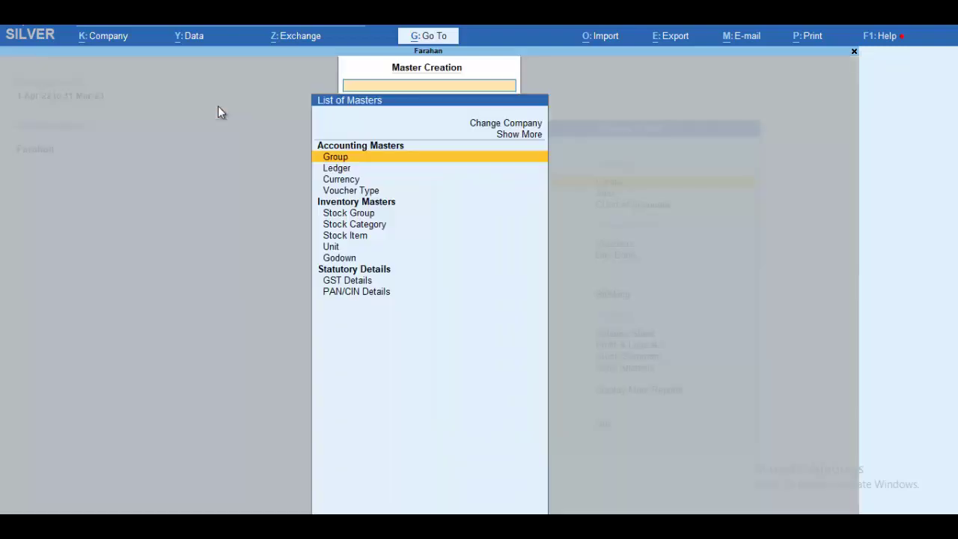
key("Down")
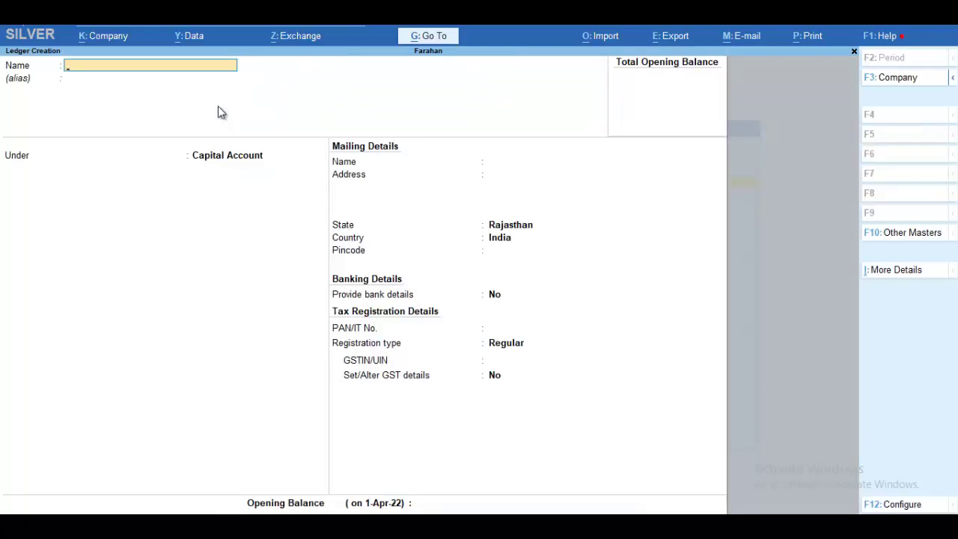
type("Purchase")
key("Return")
key("Return")
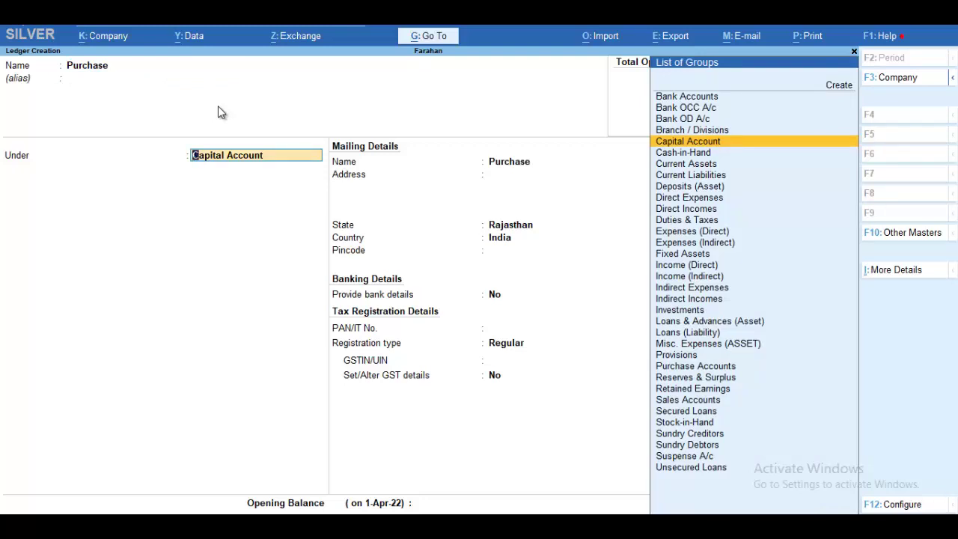
Place the ledger under Purchase Accounts, accept the default GST settings with supply type Services, and save it
type("Pu")
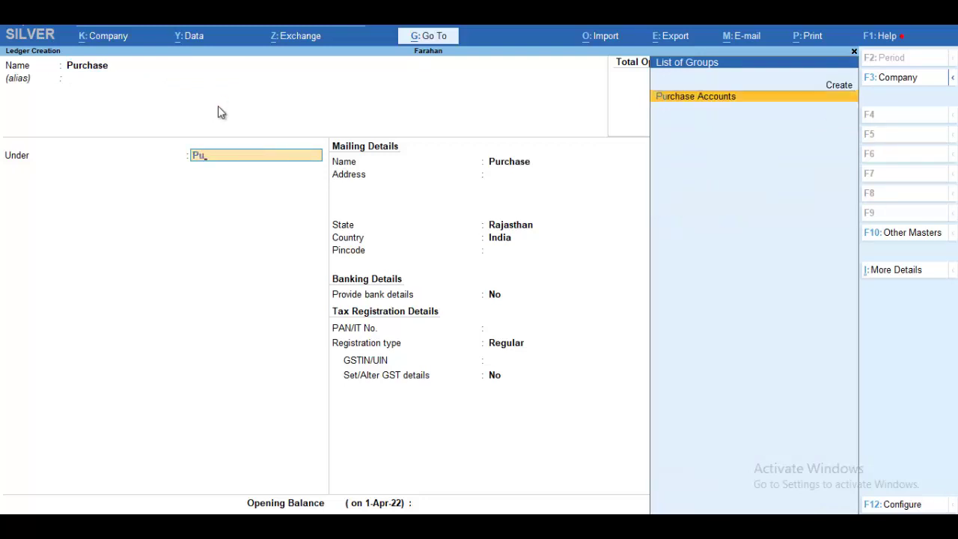
key("Return")
key("Return")
key("Return")
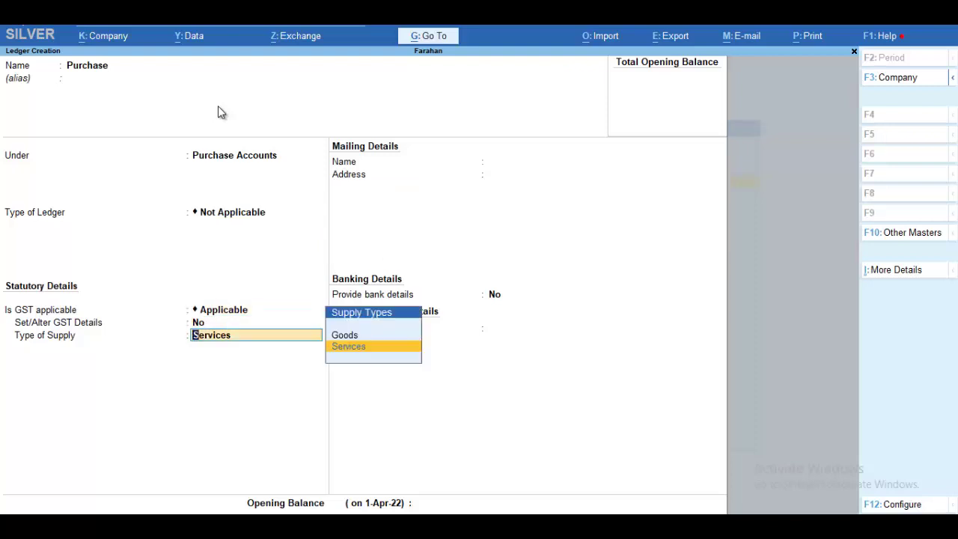
key("Return")
key("Return")
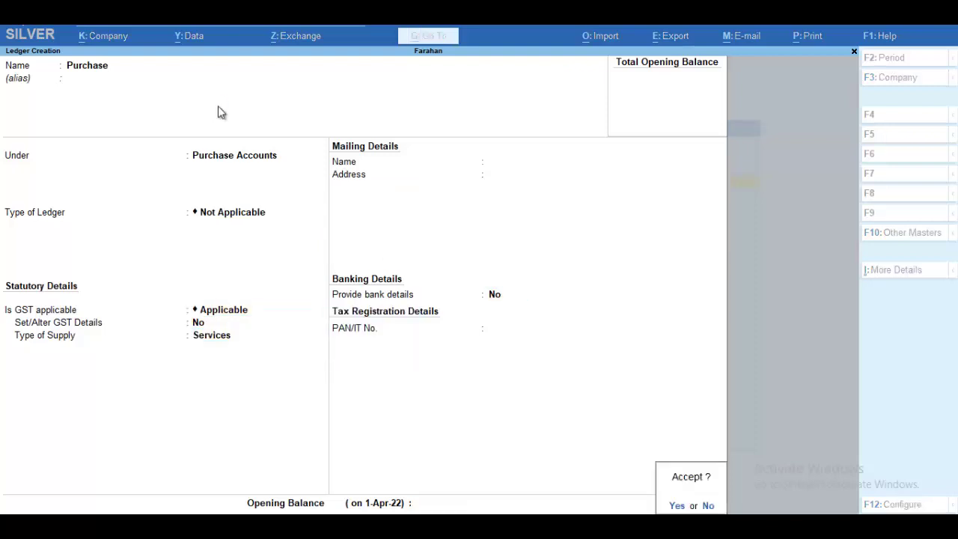
key("Return")
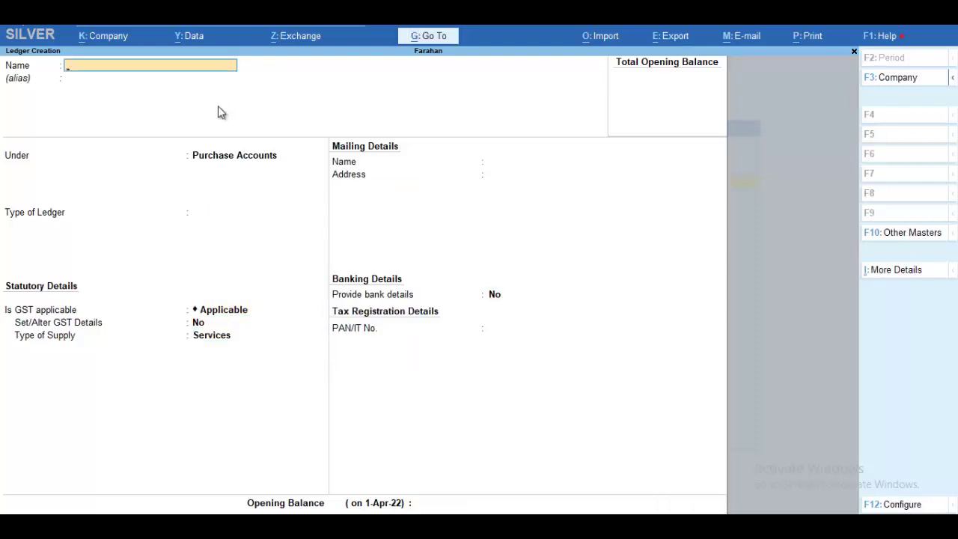
Enter the supplier's name for a new ledger under Sundry Creditors, keeping bill-by-bill balances and no default credit period
type("Chetan")
key("Return")
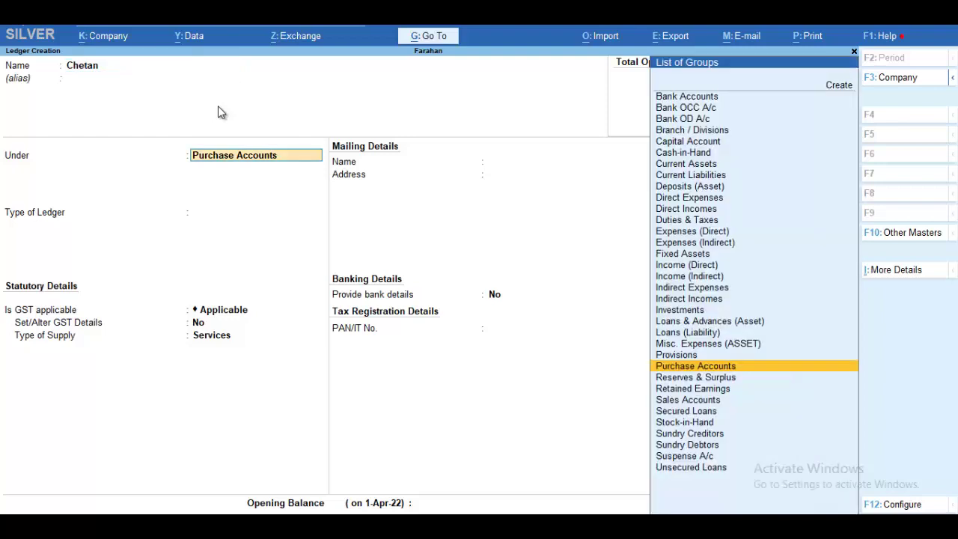
type("Su")
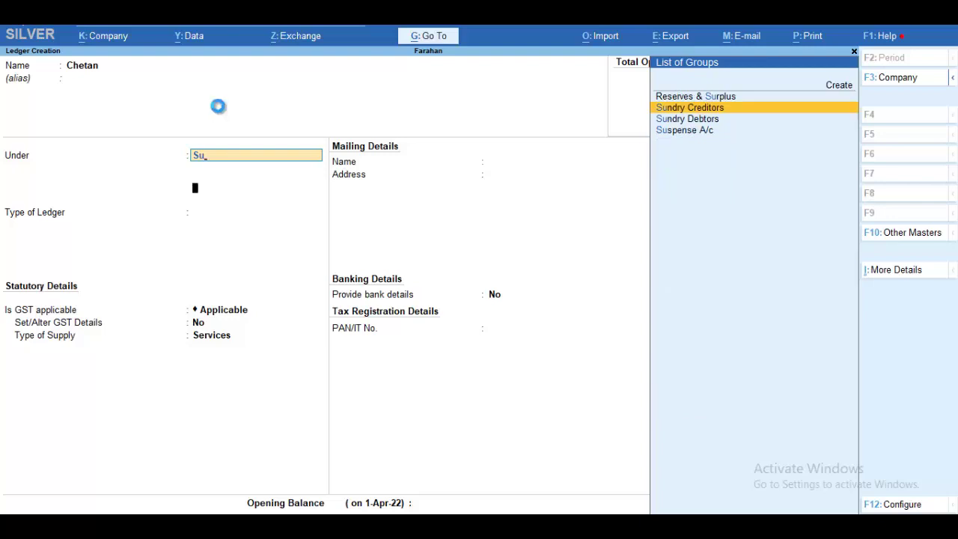
key("Return")
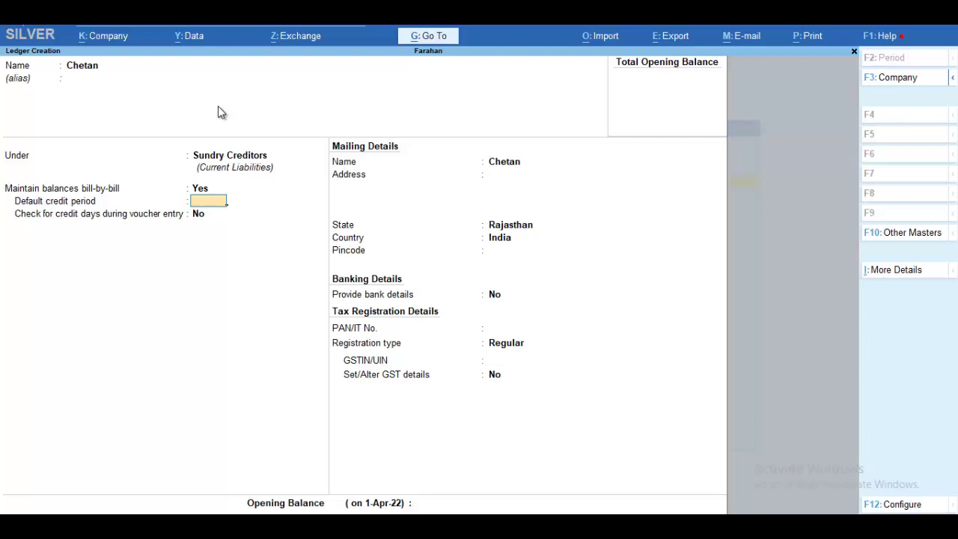
key("Return")
key("Return")
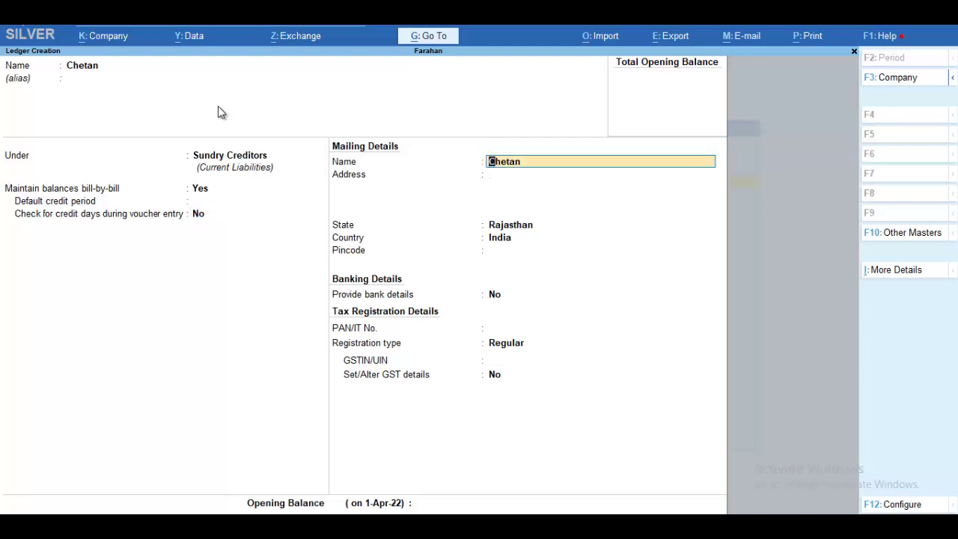
Accept the supplier ledger's default mailing, banking and tax details with registration type Regular, and save the ledger
key("Return")
key("Return")
key("Return")
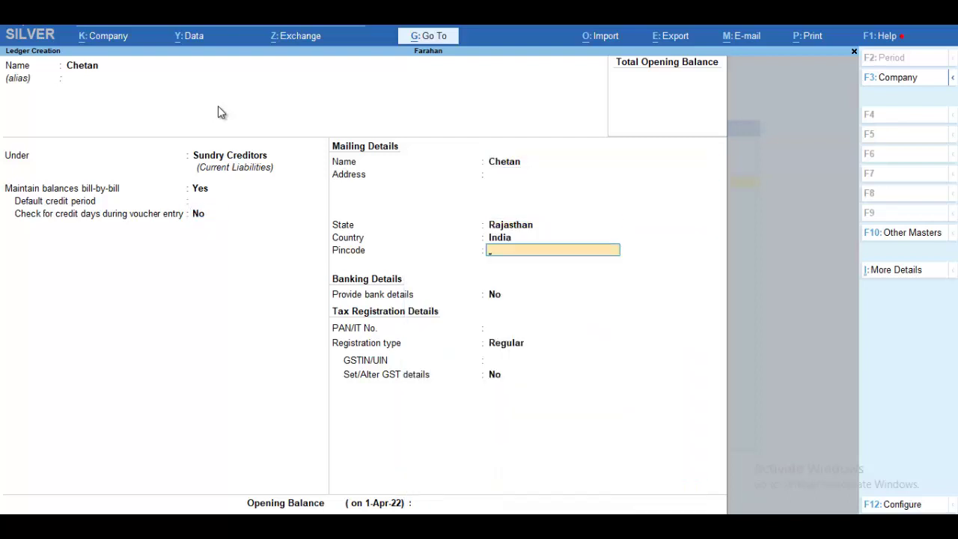
key("Return")
key("Return")
key("Return")
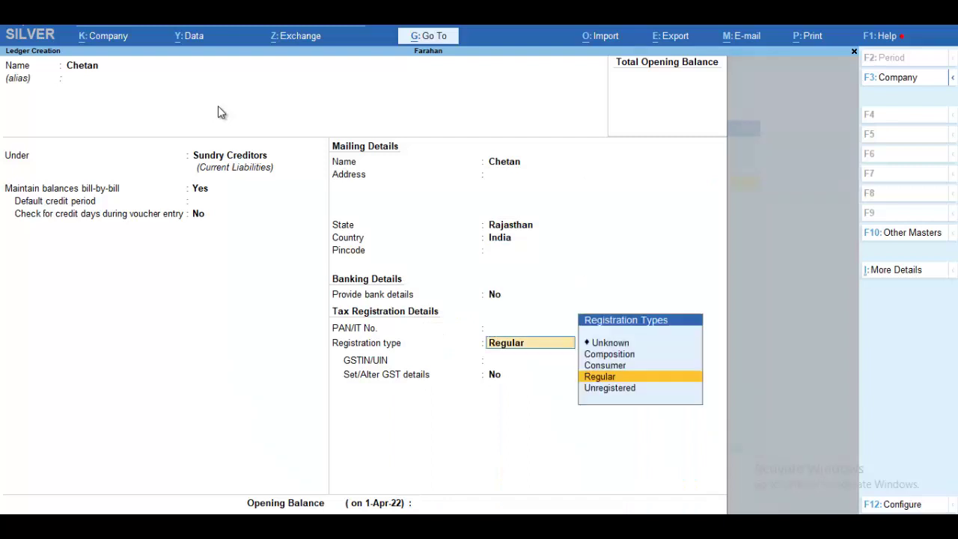
key("Return")
key("Return")
key("Return")
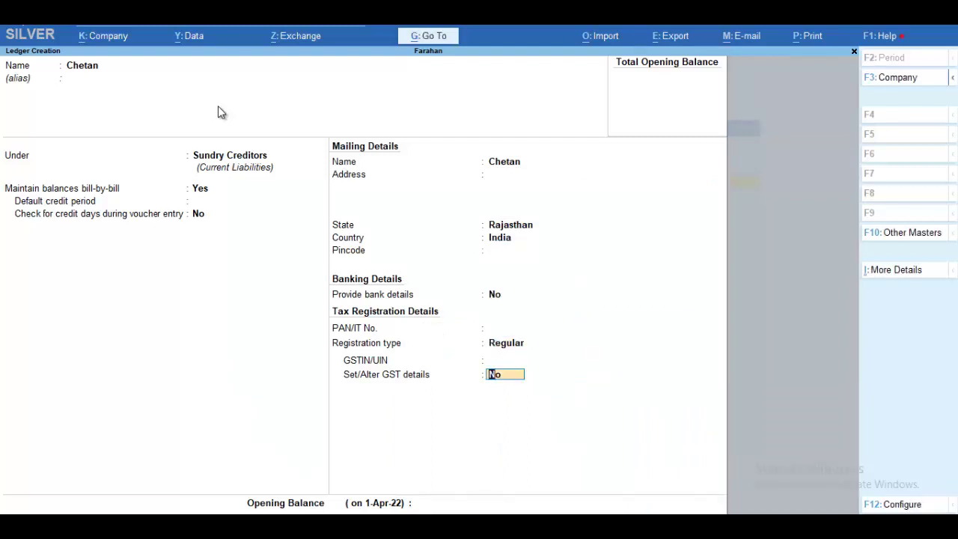
key("Return")
key("Return")
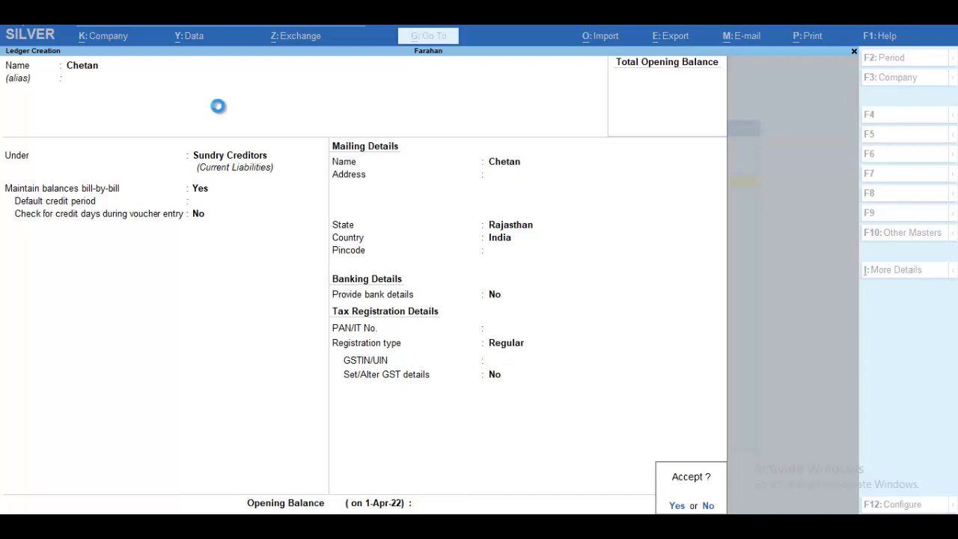
key("Return")
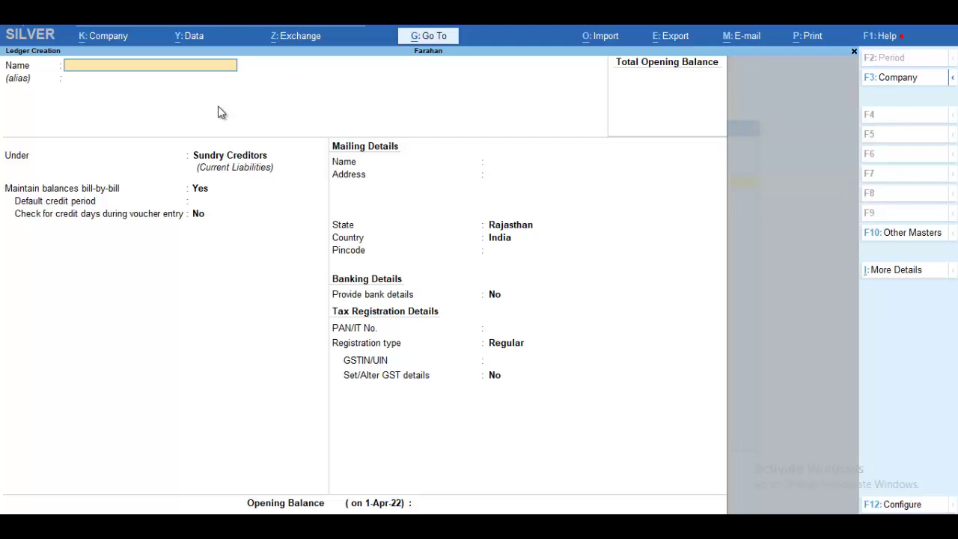
Leave ledger creation and open the creation form for a new stock group
key("Escape")
key("Return")
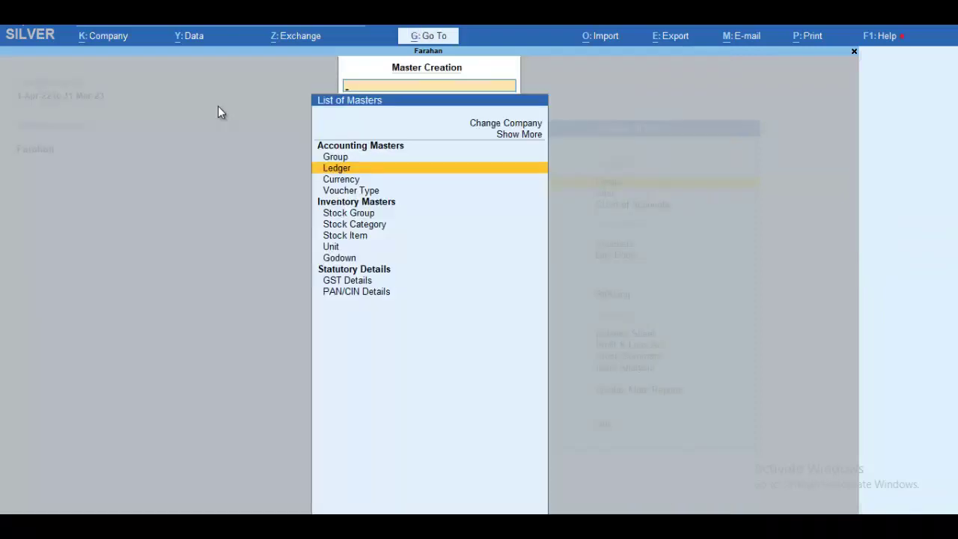
key("Escape")
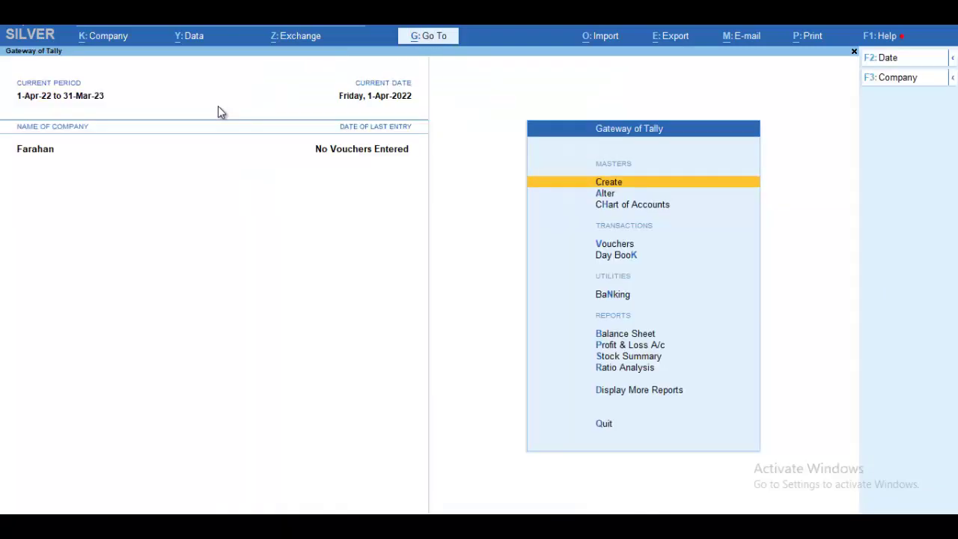
key("Return")
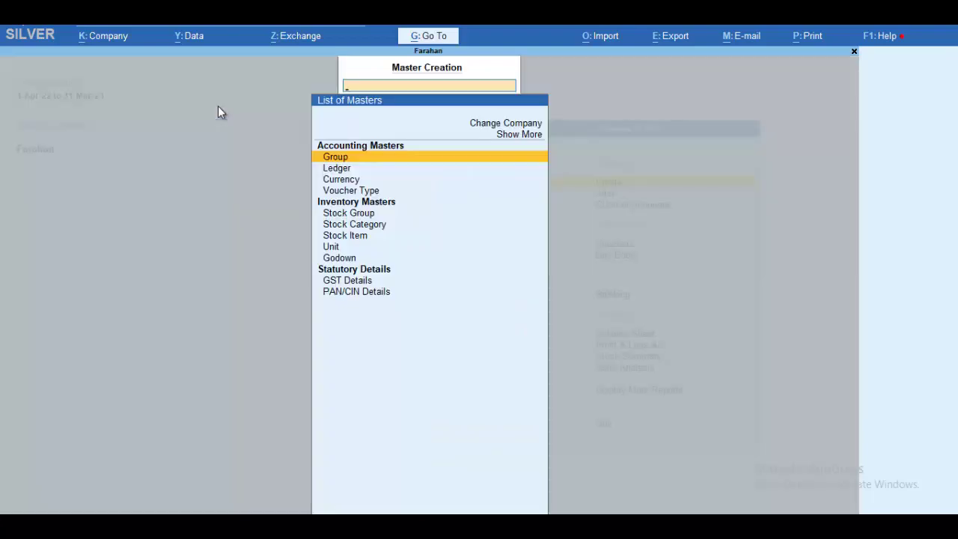
key("Down")
key("Down")
key("Down")
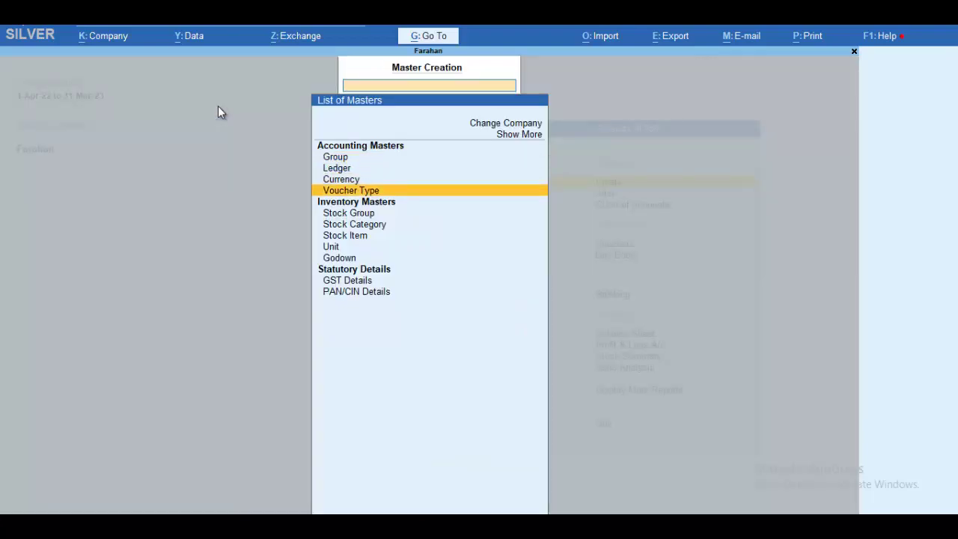
key("Down")
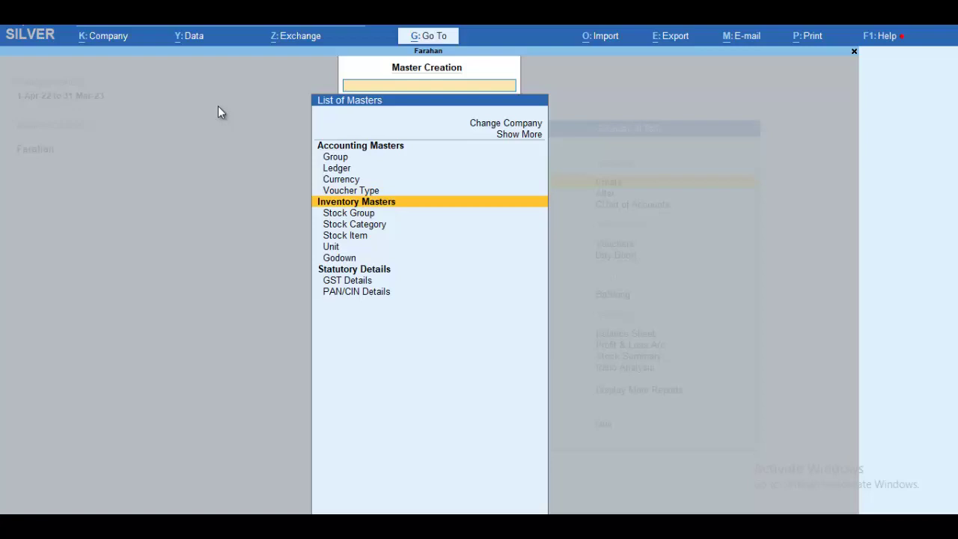
key("Down")
key("Return")
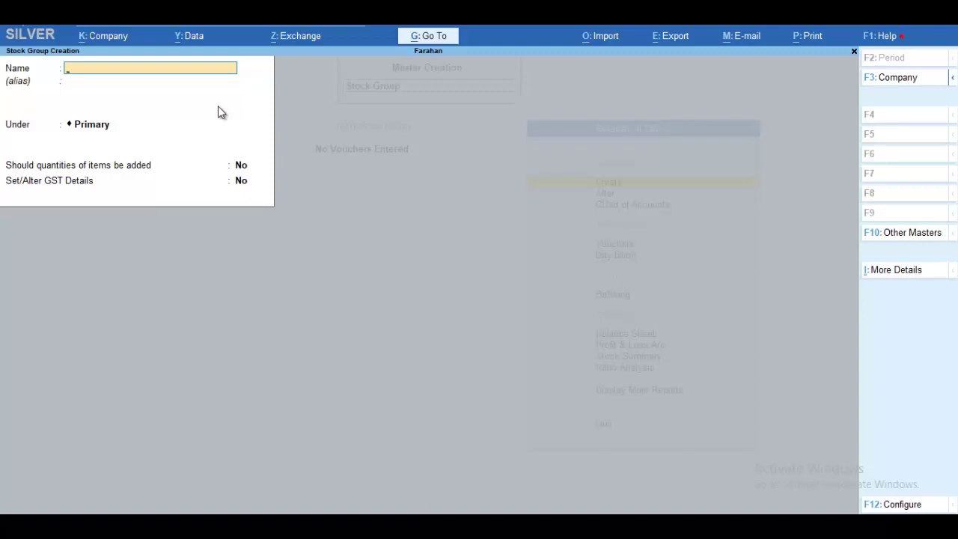
Create the stock group Soap under Primary, with adding item quantities and setting GST details both at No
type("Soap")
key("Return")
key("Return")
key("Return")
key("Return")
key("Return")
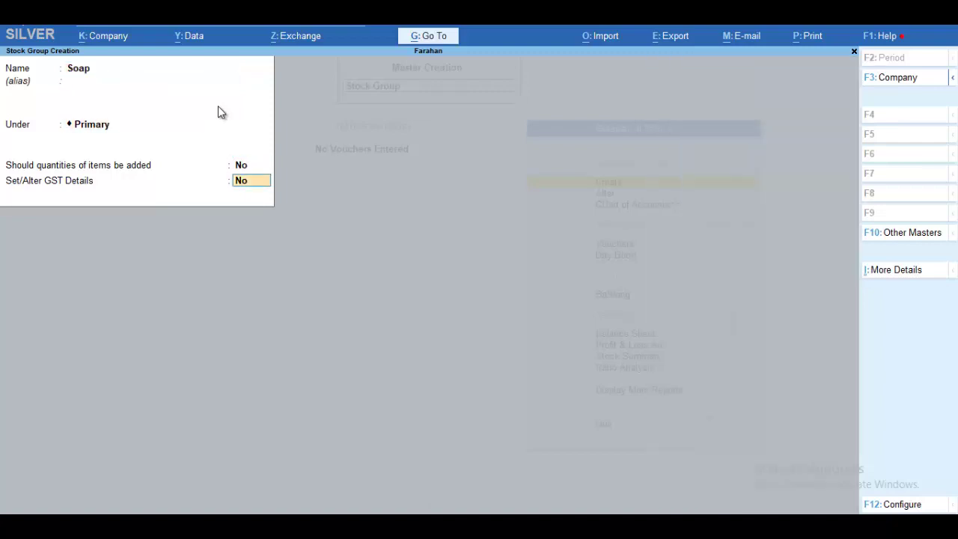
key("Return")
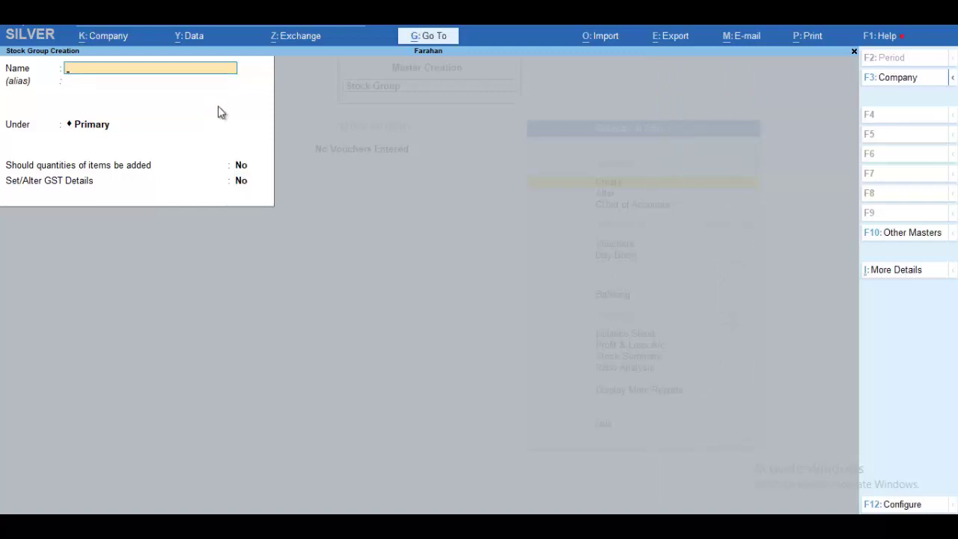
Leave stock group creation and open the list of stock groups in the Chart of Accounts
key("Escape")
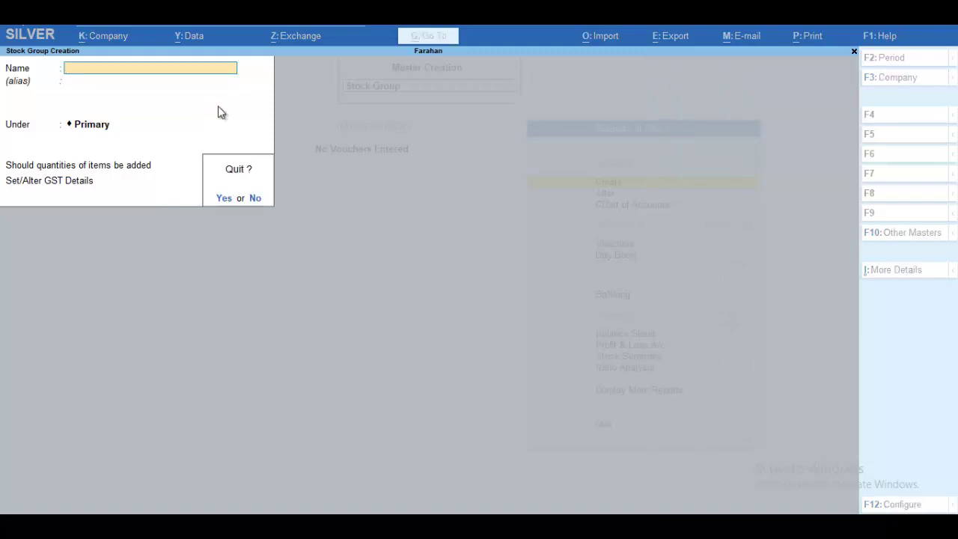
key("Return")
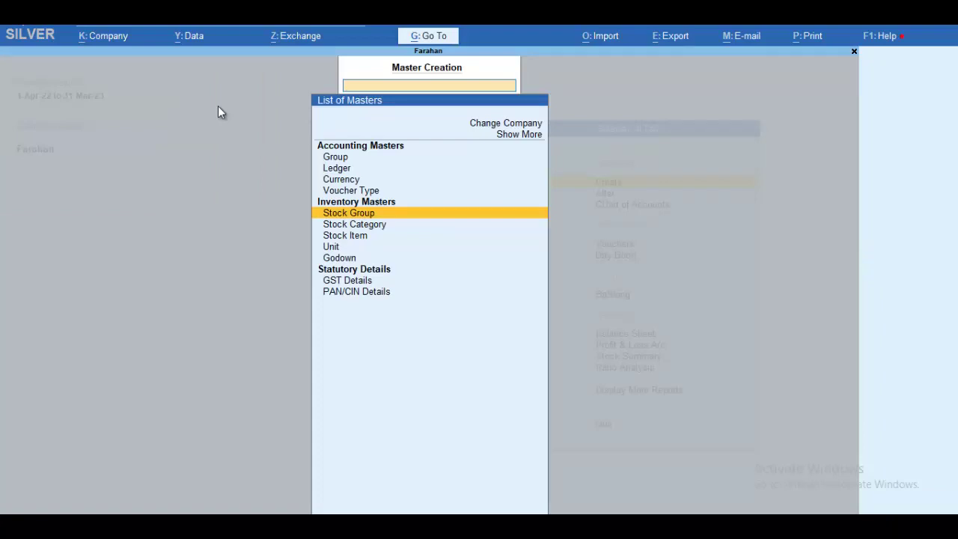
key("Escape")
key("Down")
key("Down")
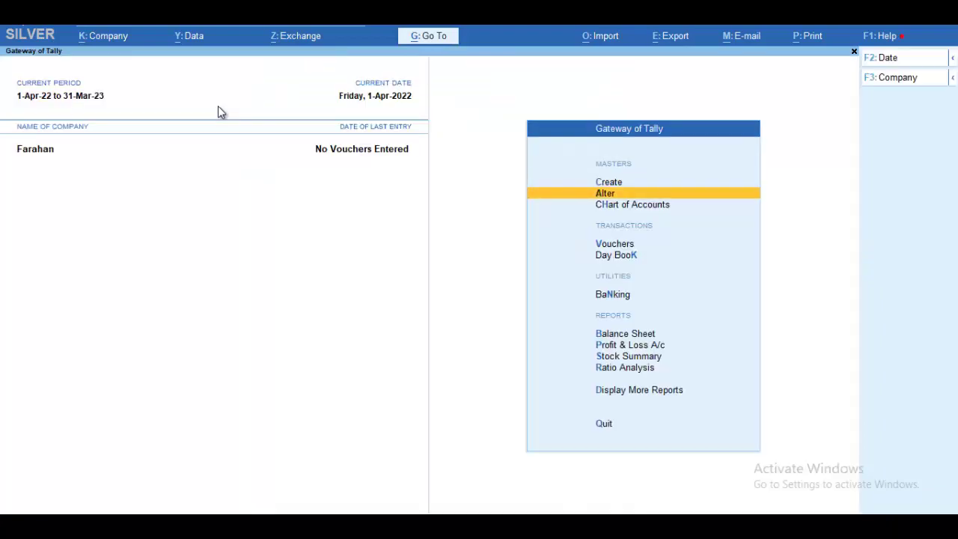
key("Return")
key("Down")
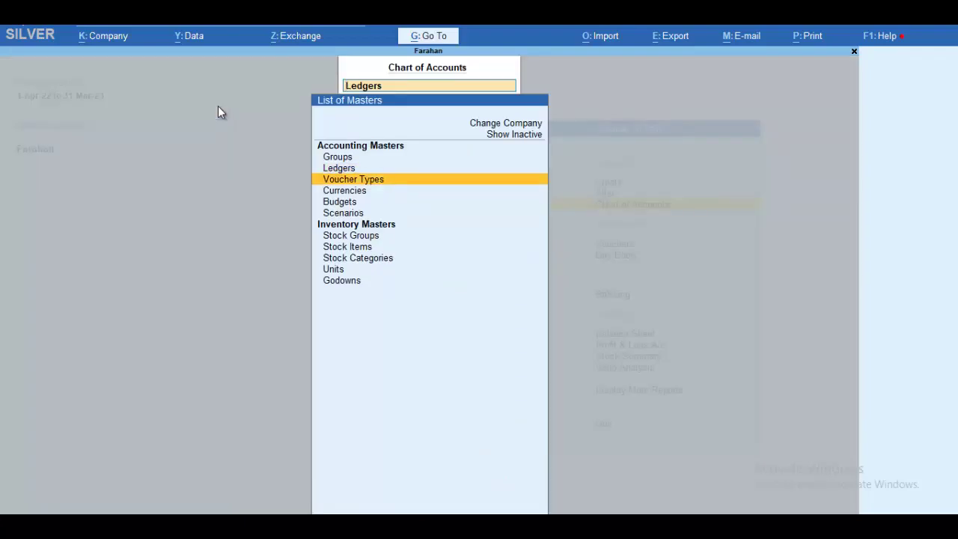
key("Down")
key("Down")
key("Down")
key("Down")
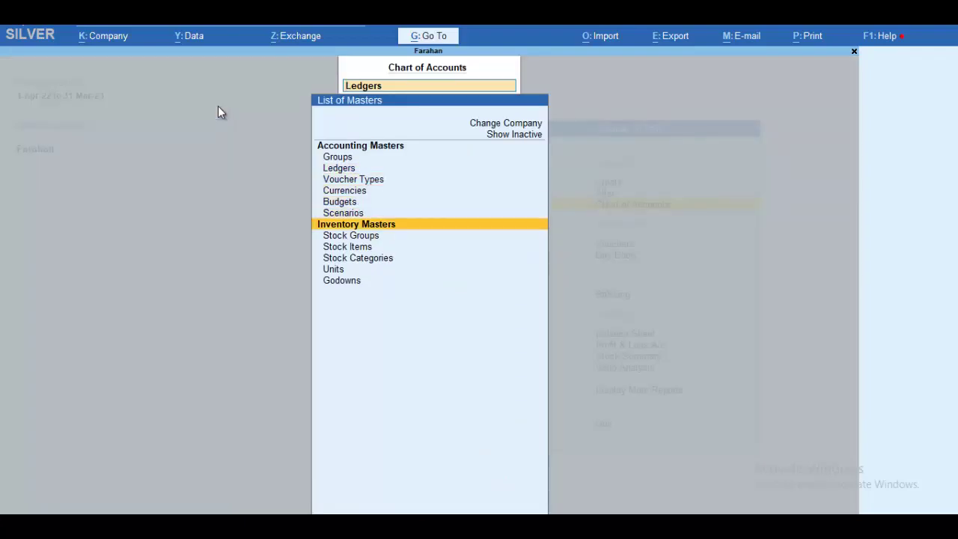
key("Down")
key("Return")
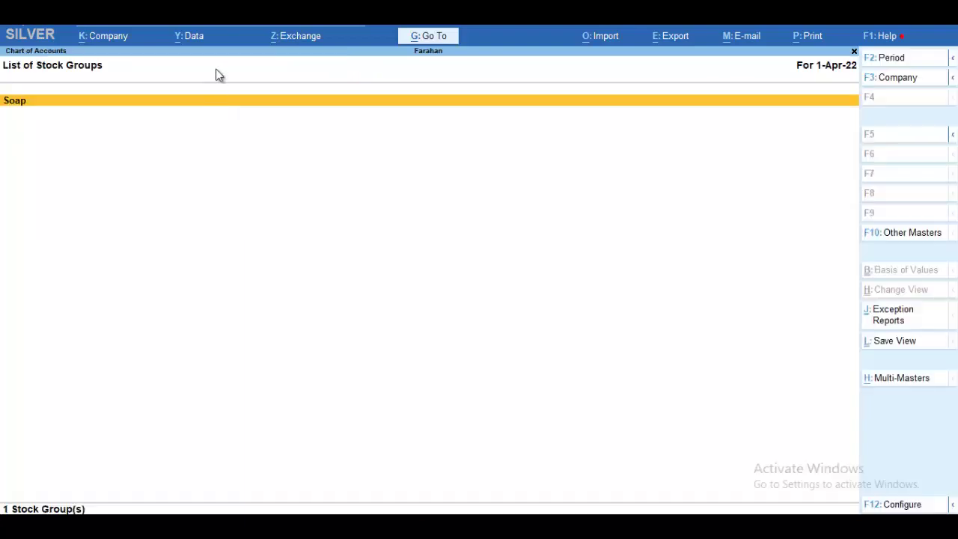
Start creating multiple stock groups at once with Soap as the parent group
left_click(903, 380)
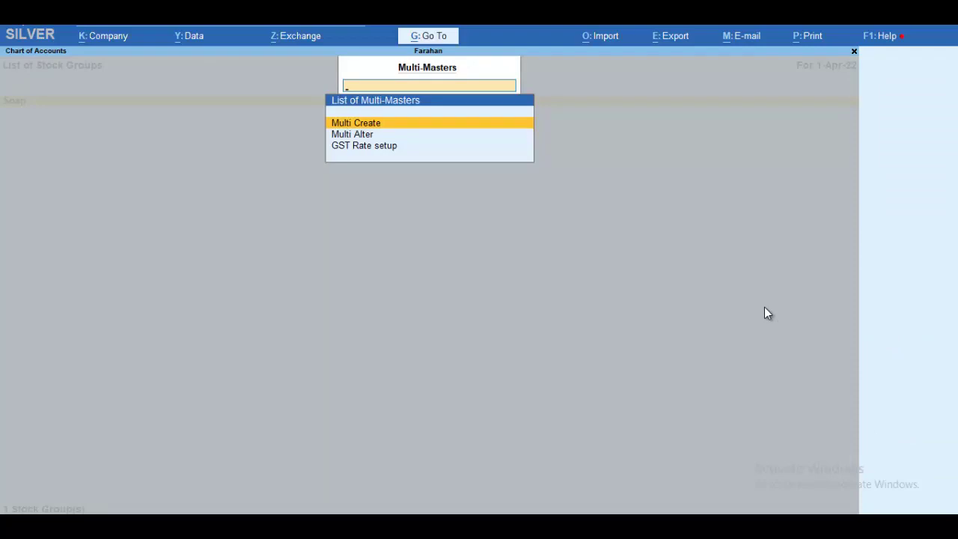
key("Return")
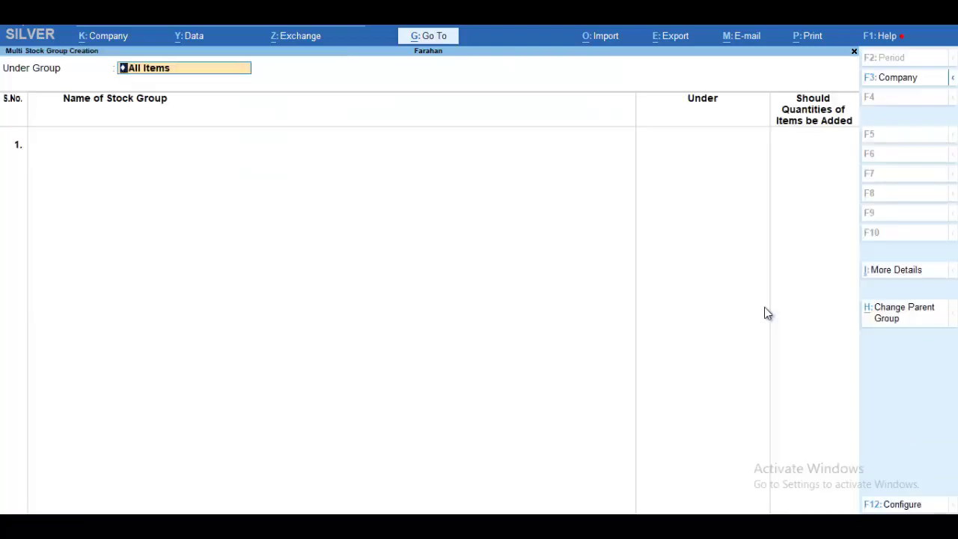
key("Return")
key("BackSpace")
key("Down")
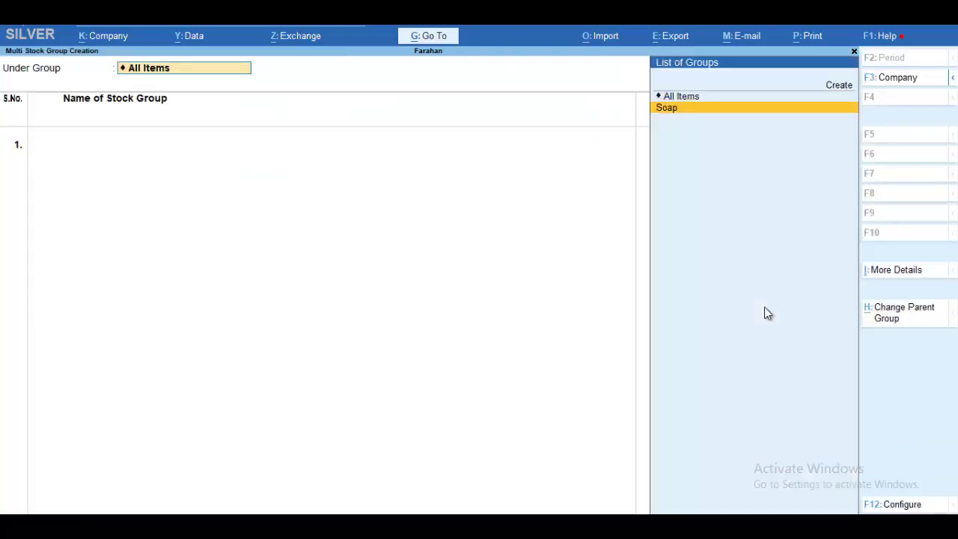
key("Return")
Add the stock groups Lux and Nirma under Soap, with adding item quantities at Yes, and save them
type("Lux")
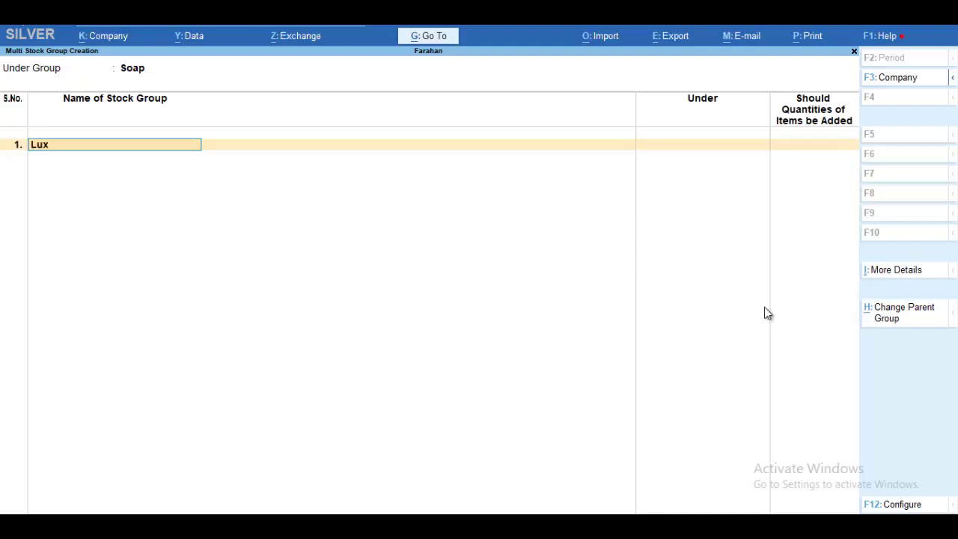
key("Return")
key("Return")
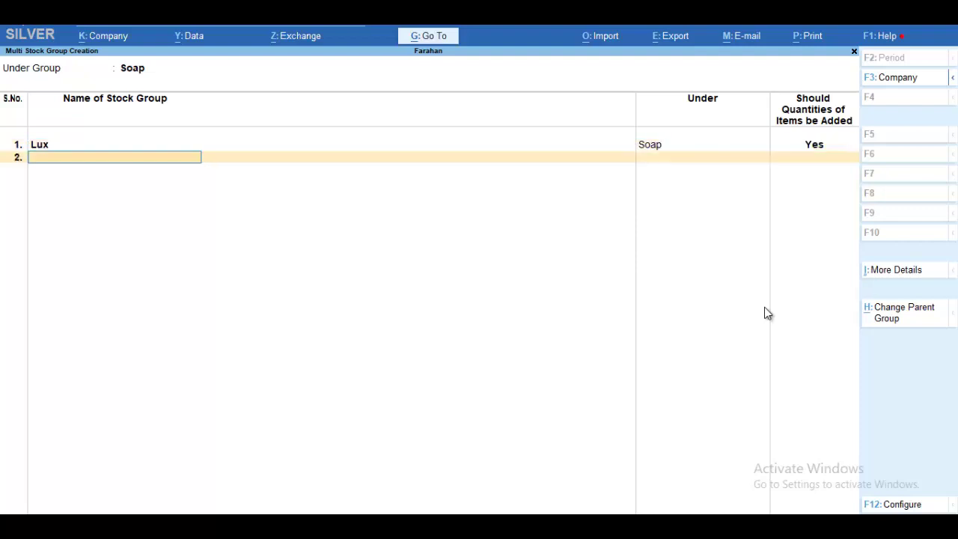
type("Nirma")
key("Return")
key("Return")
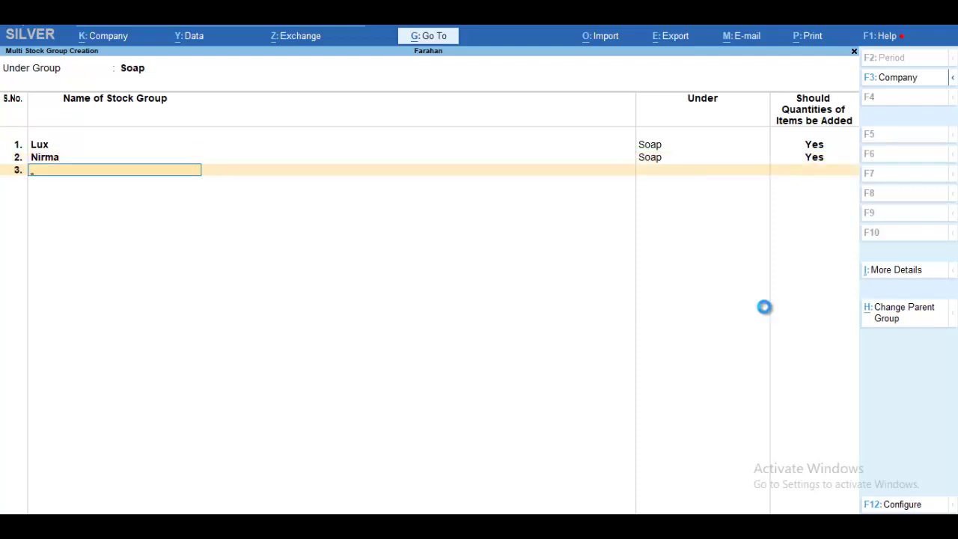
key("Return")
key("Return")
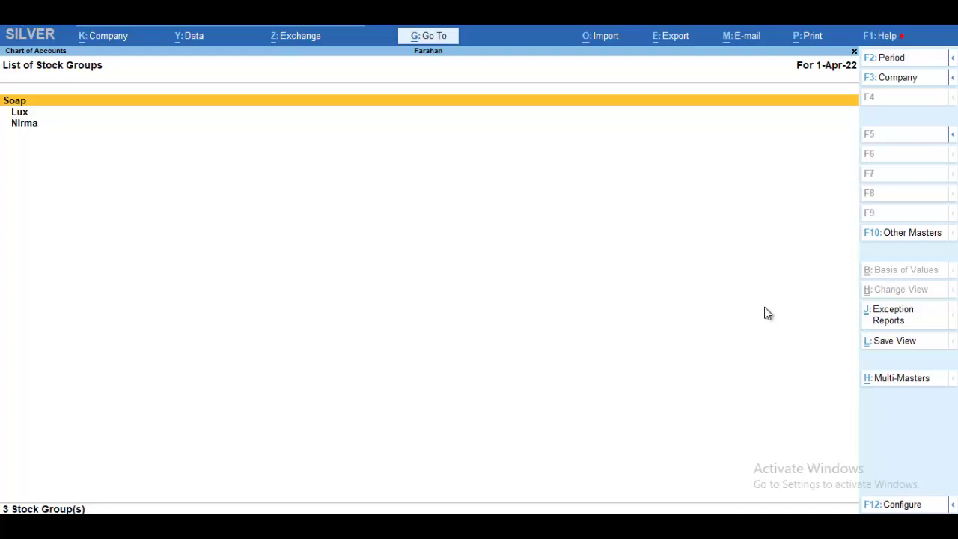
Leave the stock group list and open the list of stock items in the Chart of Accounts
key("Escape")
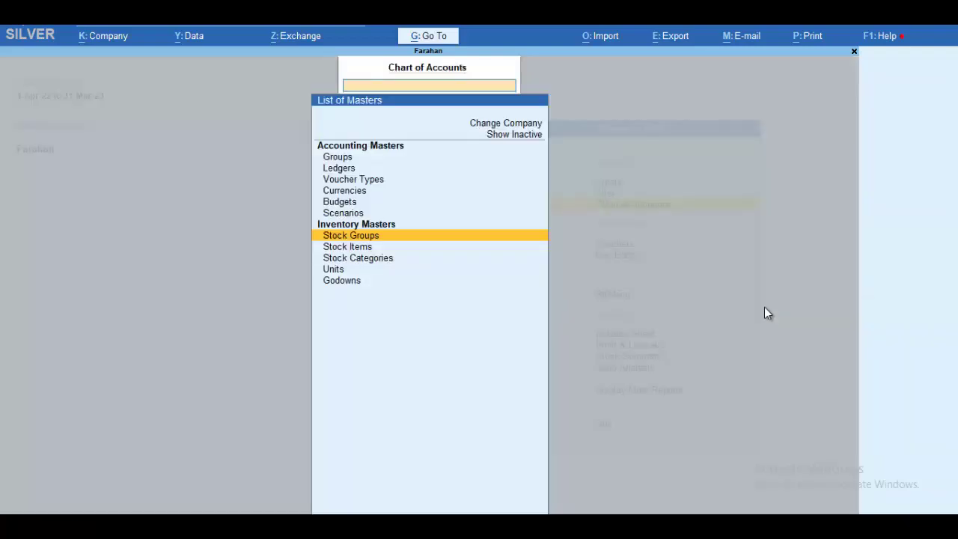
key("Down")
key("Return")
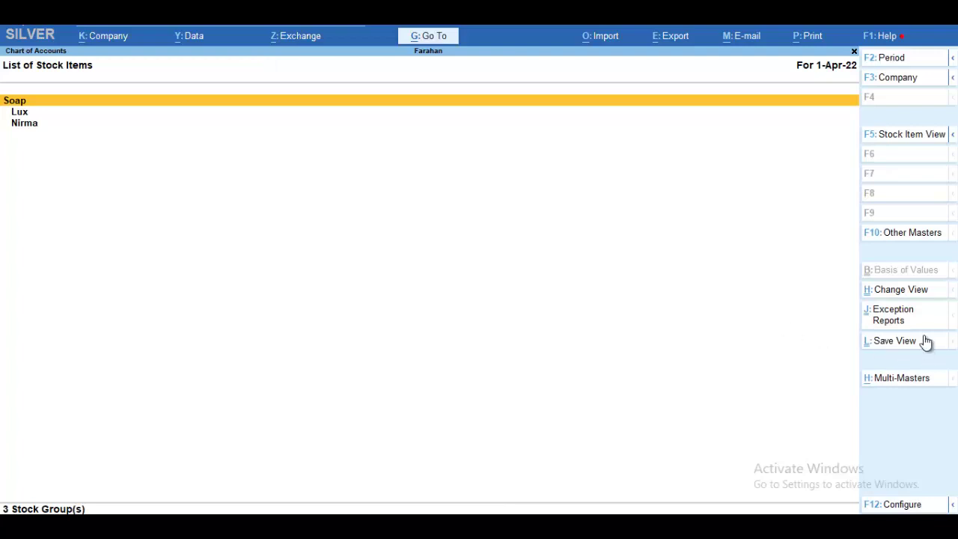
Start creating multiple stock items under the group Lux and name the first item Lux 100 Gram
left_click(904, 385)
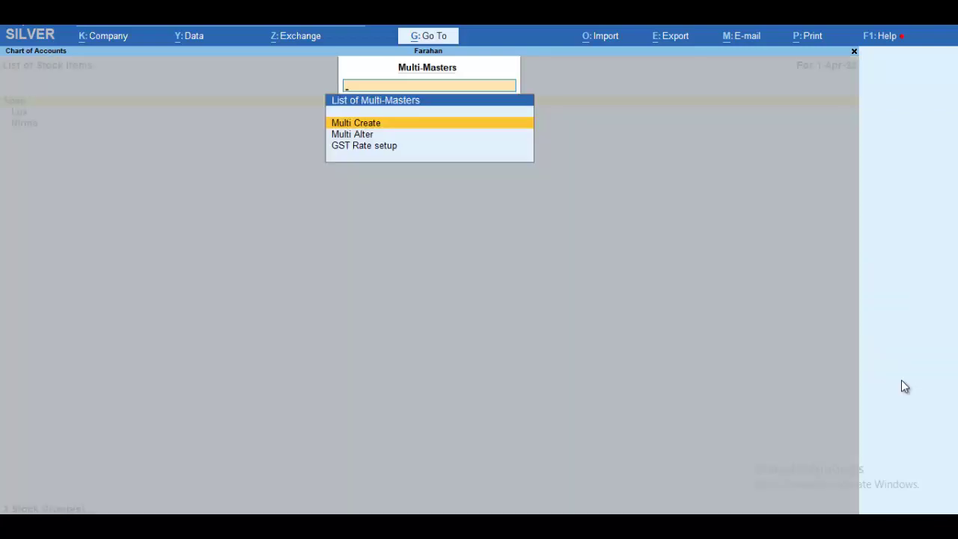
key("Down")
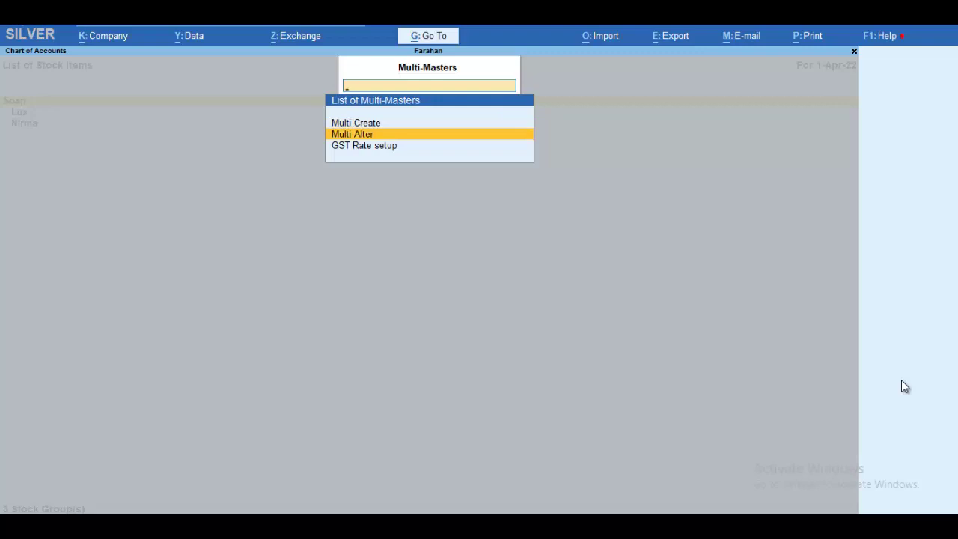
key("Up")
key("Return")
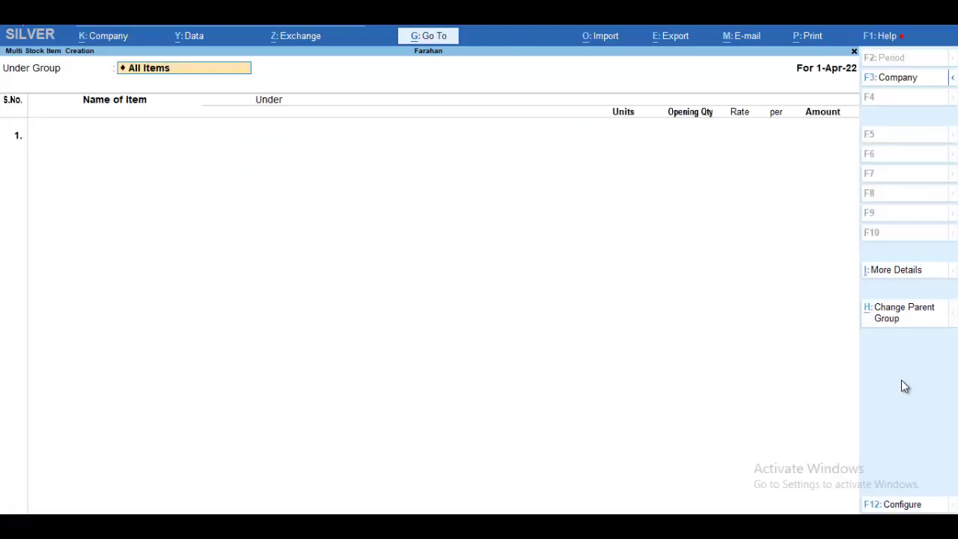
type("l")
key("Return")
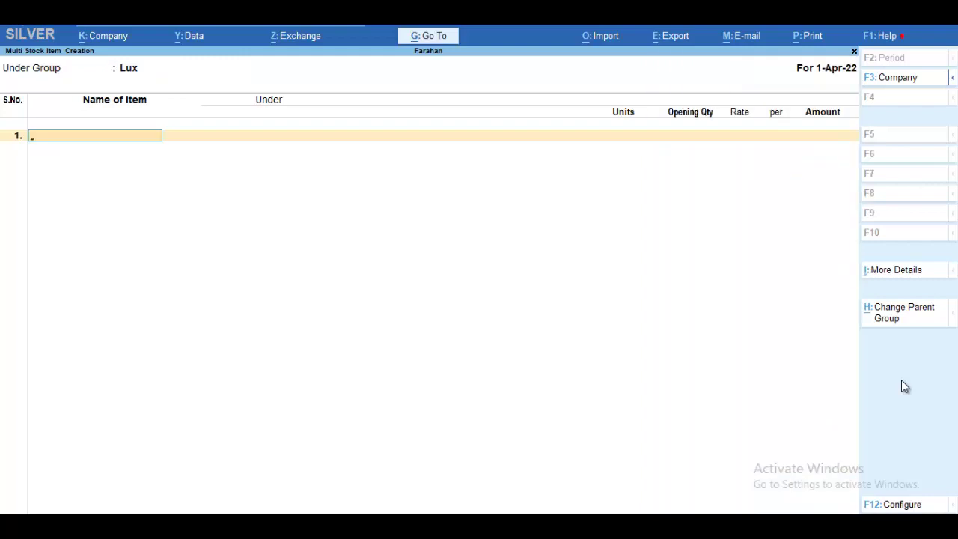
type("Lux 100 Gram")
key("Return")
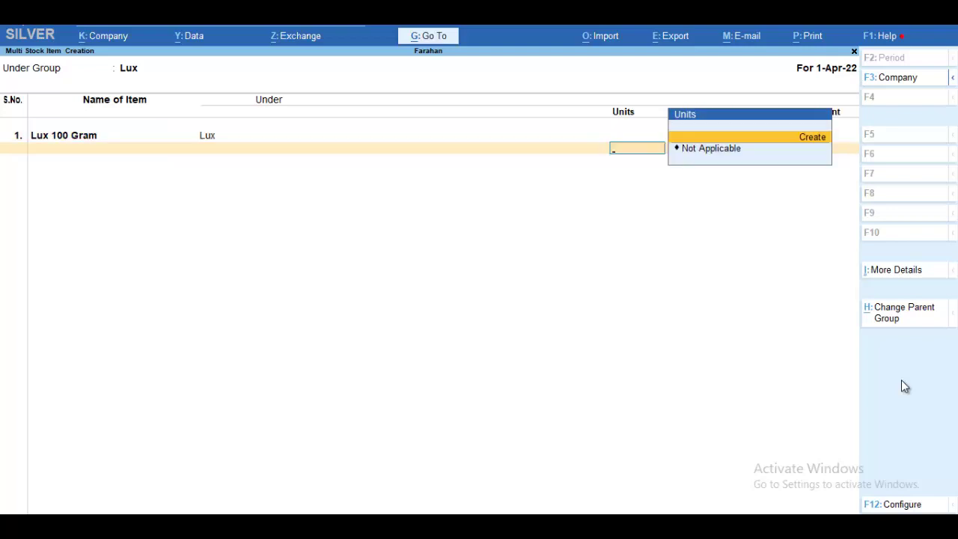
key("Down")
key("Return")
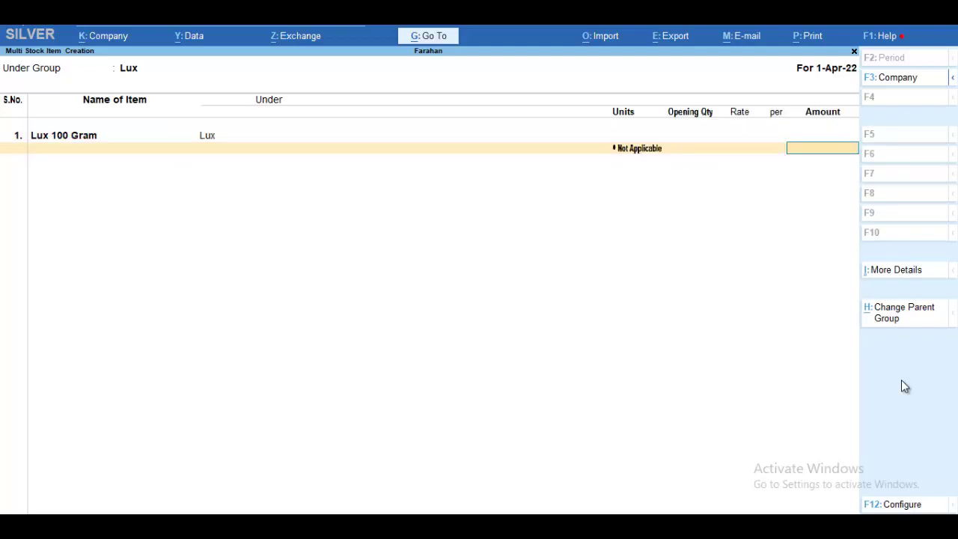
key("BackSpace")
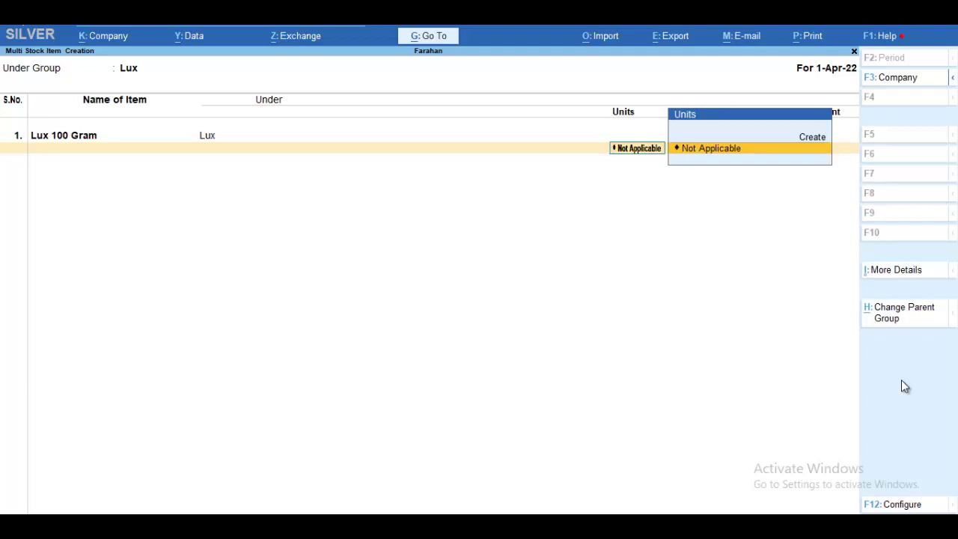
Create the simple unit pcs for Lux 100 Gram, with formal name Pieces, UQC Not Applicable and 0 decimal places
key("alt+c")
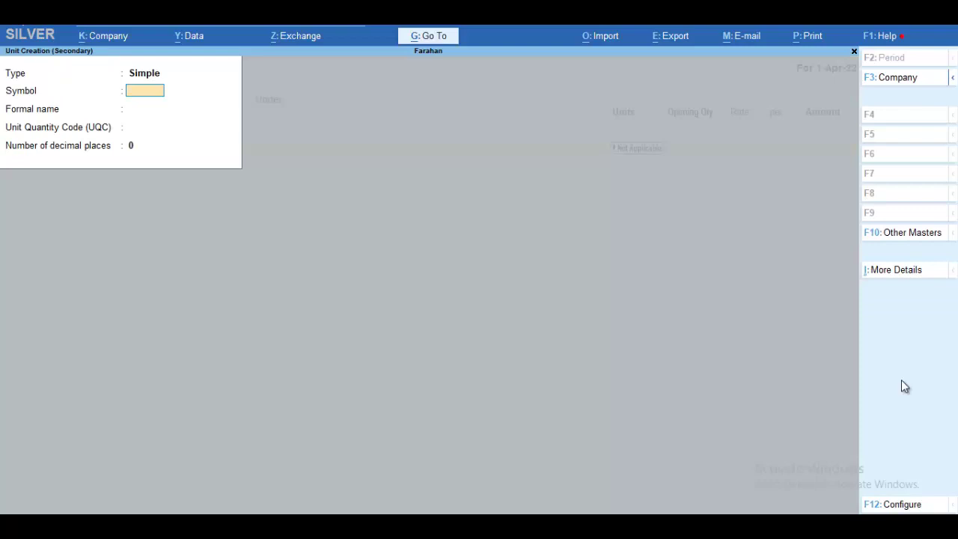
type("pcs")
key("Return")
type("P")
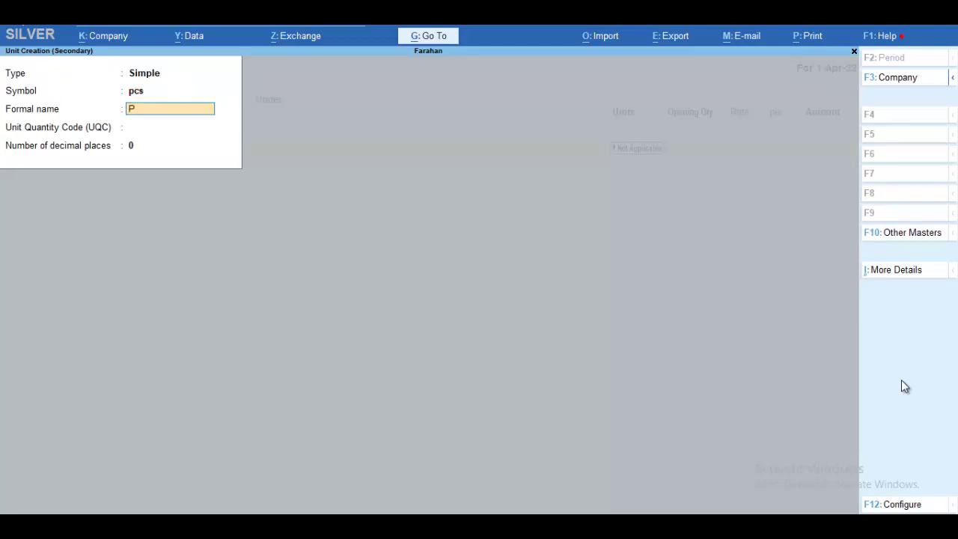
type("ieces")
key("Return")
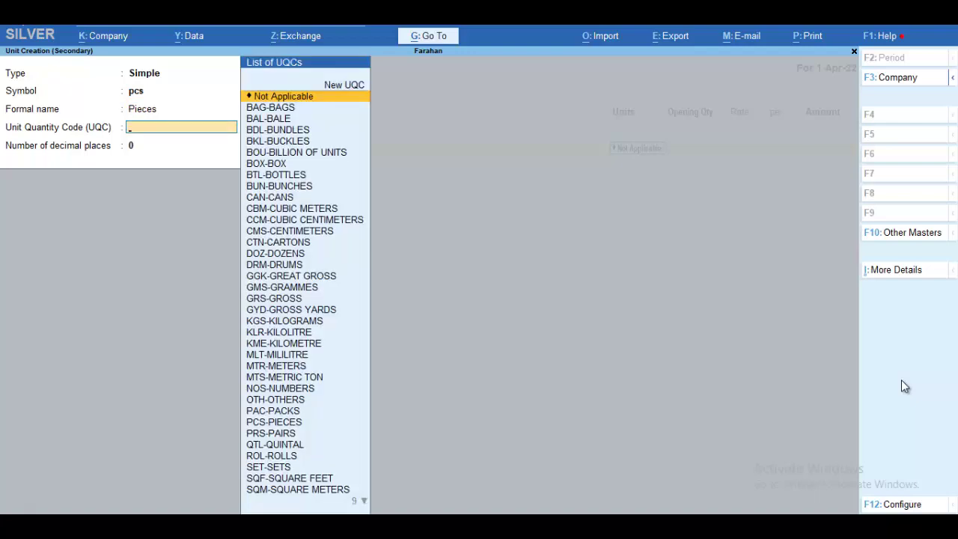
key("Return")
key("Return")
key("Return")
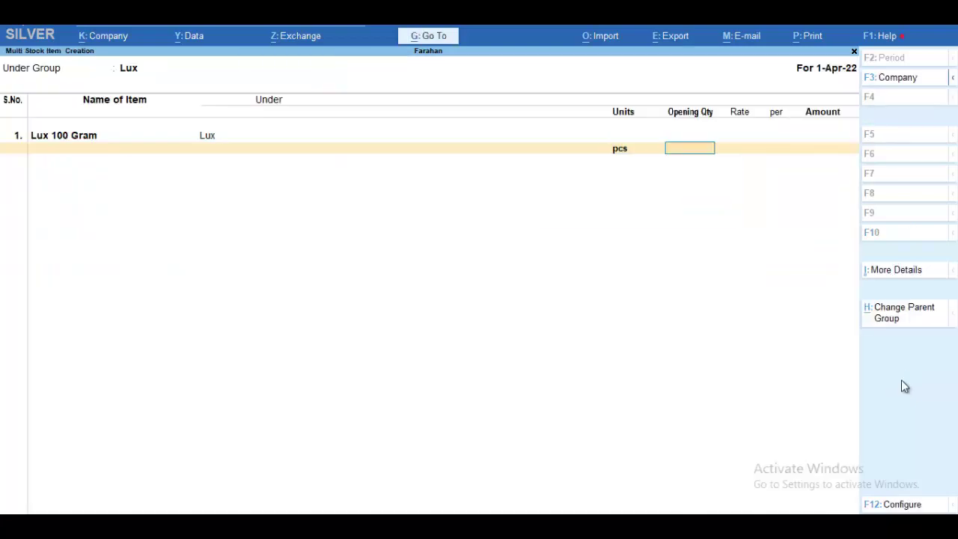
Set the opening quantity of Lux 100 Gram to 2,000 pcs at a rate of 14.00 per piece
type("2000")
key("Return")
type("1")
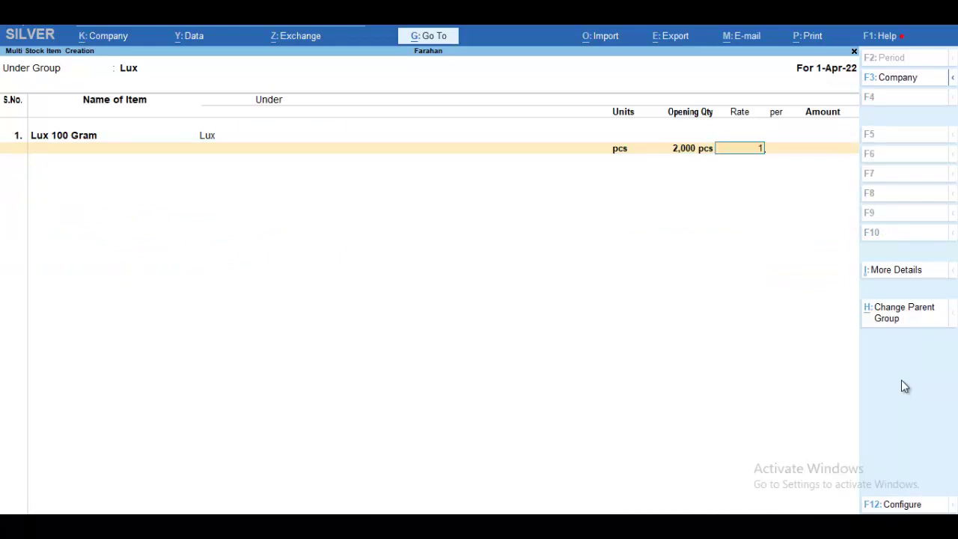
type("4")
key("Return")
key("Return")
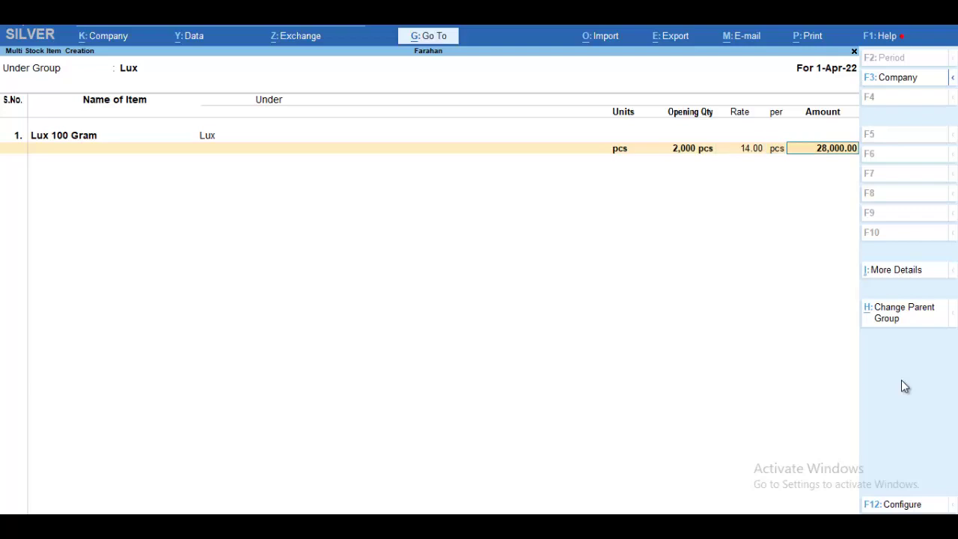
key("Return")
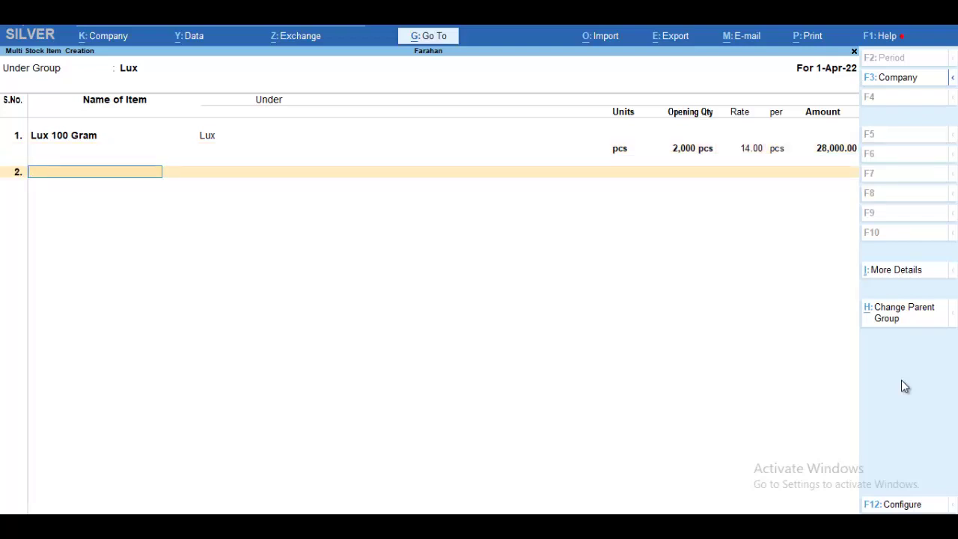
Add the stock item Lux 50 Gram in pcs, with an opening quantity of 8,900 at a rate of 17.00
type("Lux 50 Gram")
key("Return")
key("Down")
key("Return")
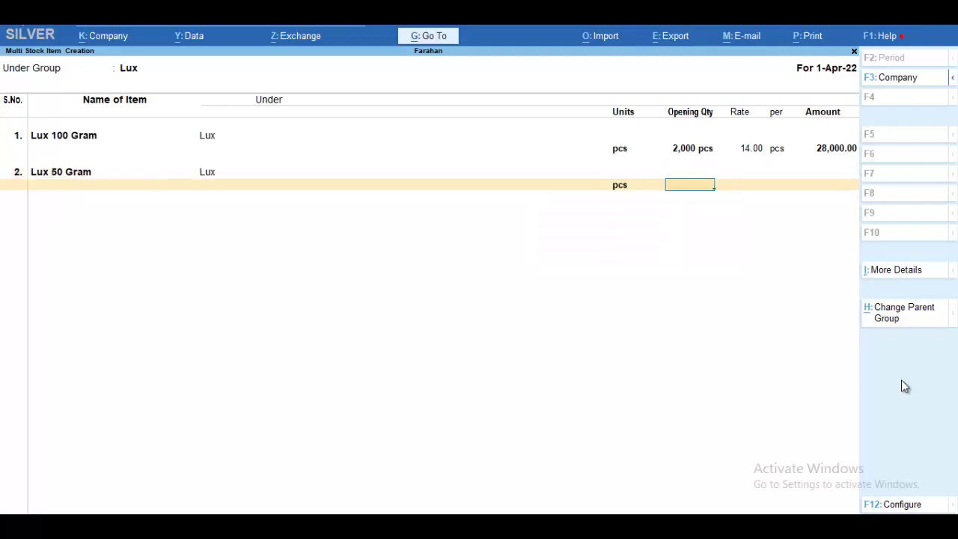
type("8900")
key("Return")
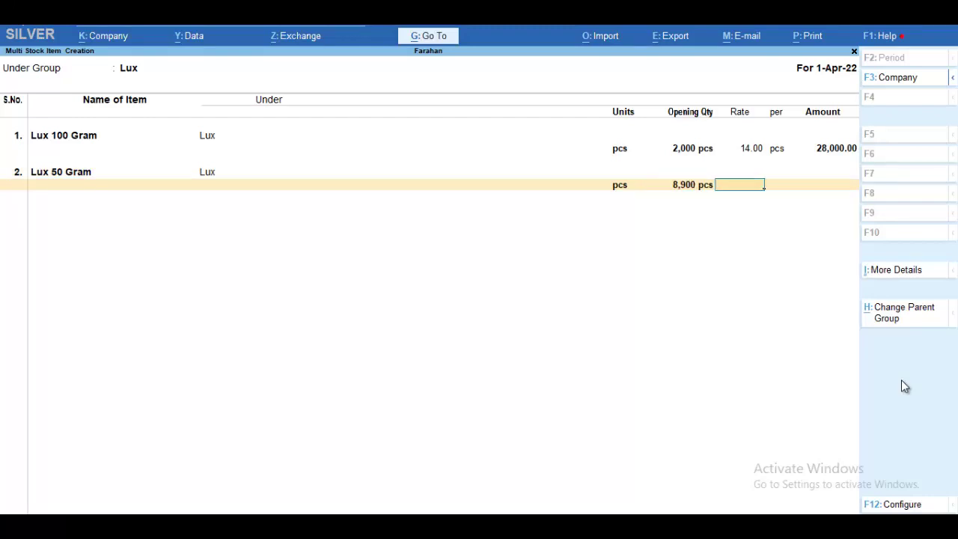
type("17")
key("Return")
key("Return")
key("Return")
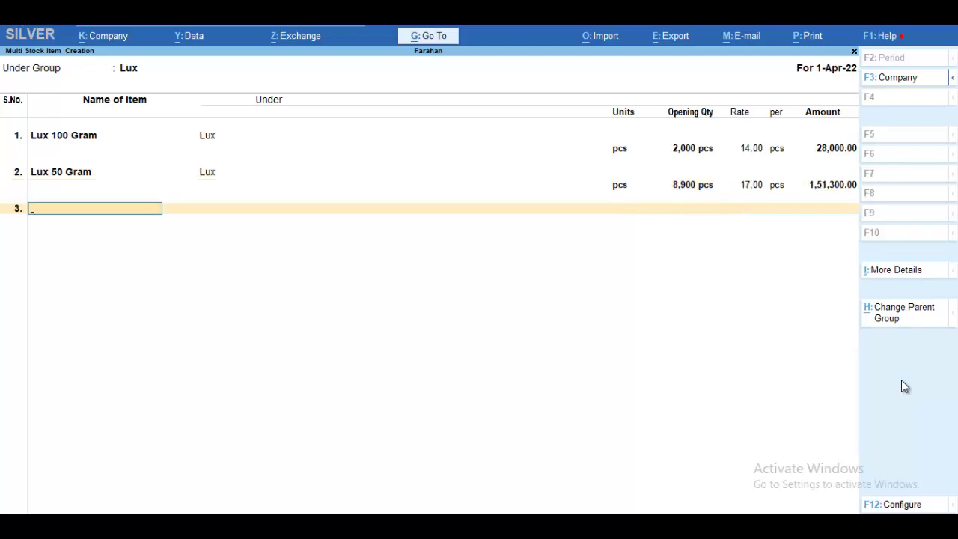
Save the two Lux stock items and return to the Gateway of Tally
key("Return")
key("Return")
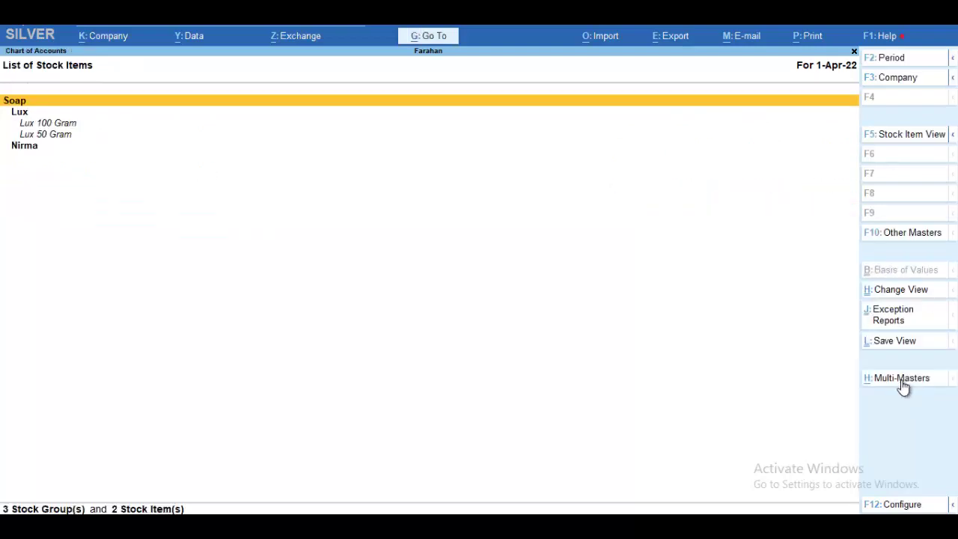
key("Escape")
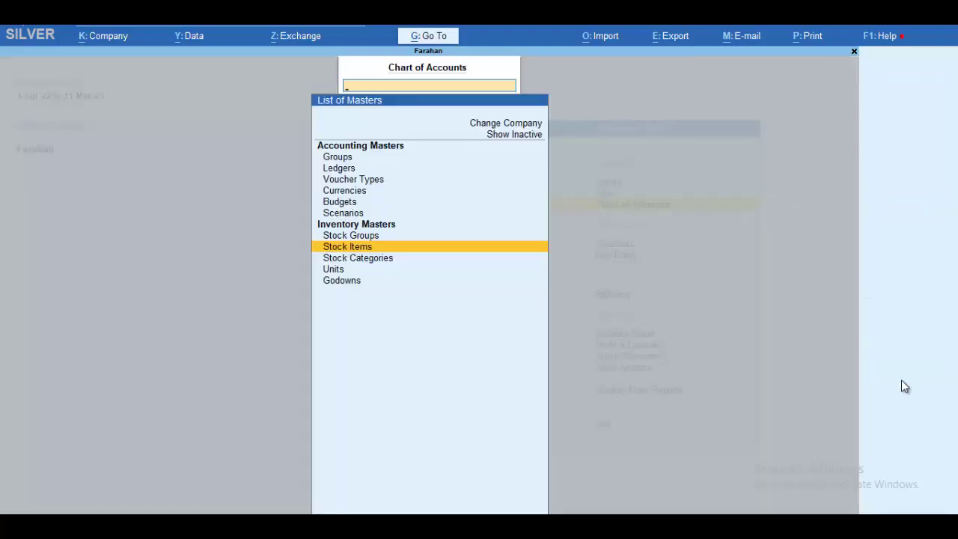
key("Escape")
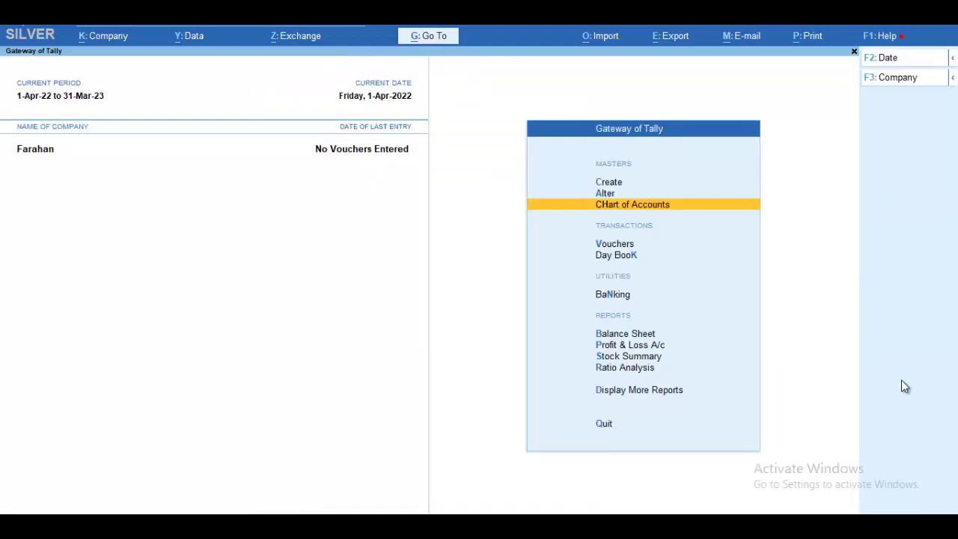
Start a new voucher, show the inactive voucher types and activate the Purchase Order type
key("Down")
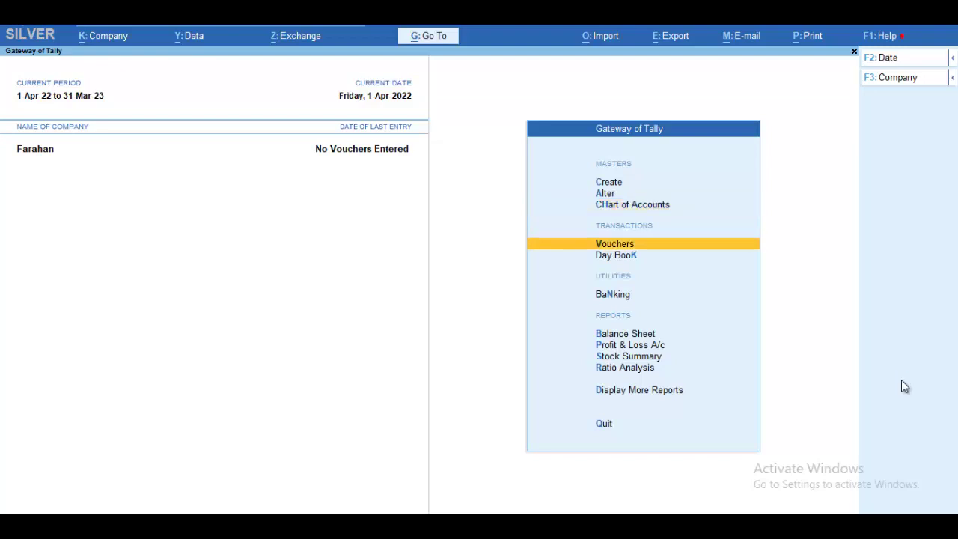
key("Return")
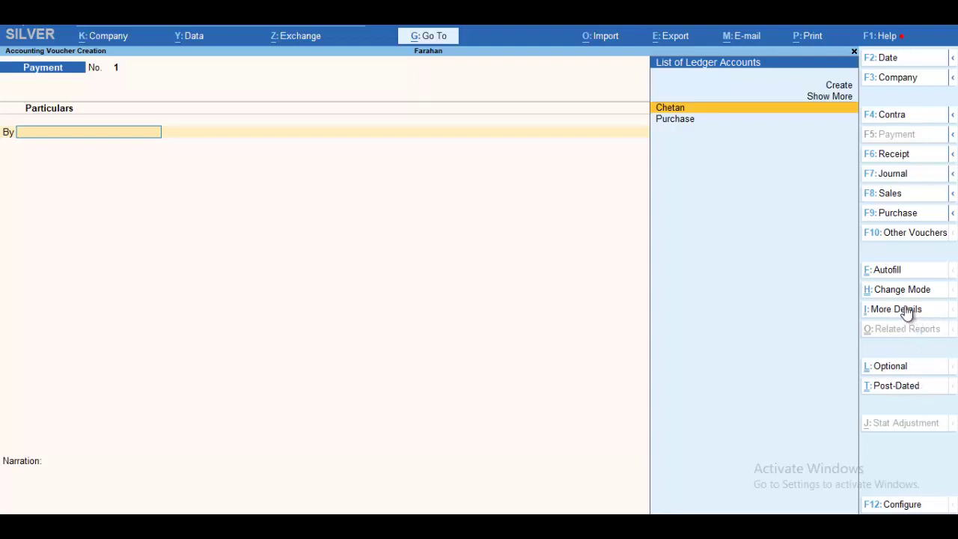
left_click(910, 236)
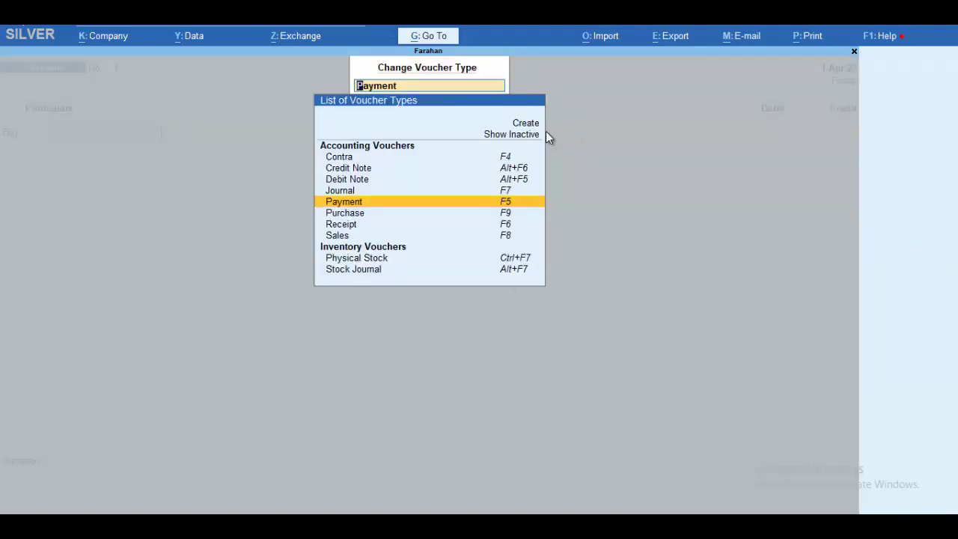
left_click(507, 141)
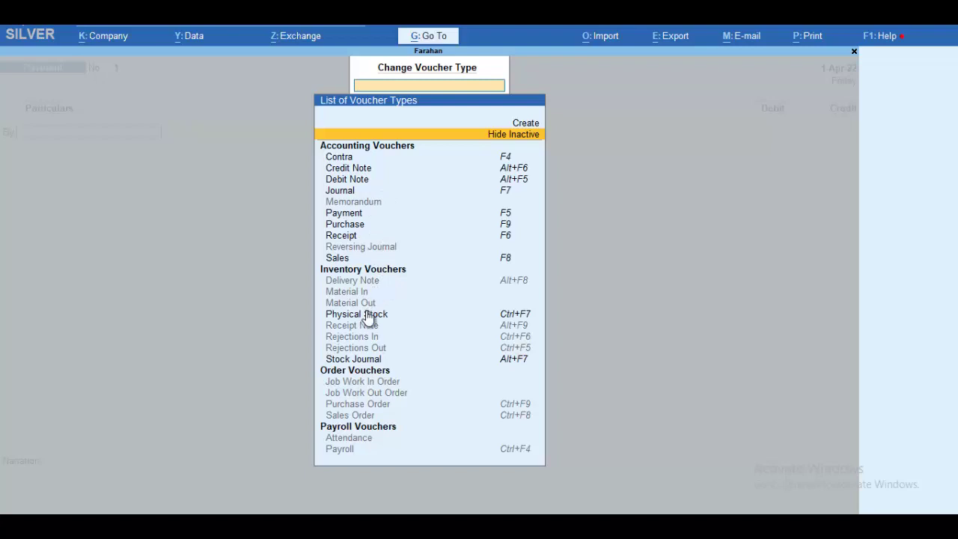
left_click(372, 407)
left_click(371, 409)
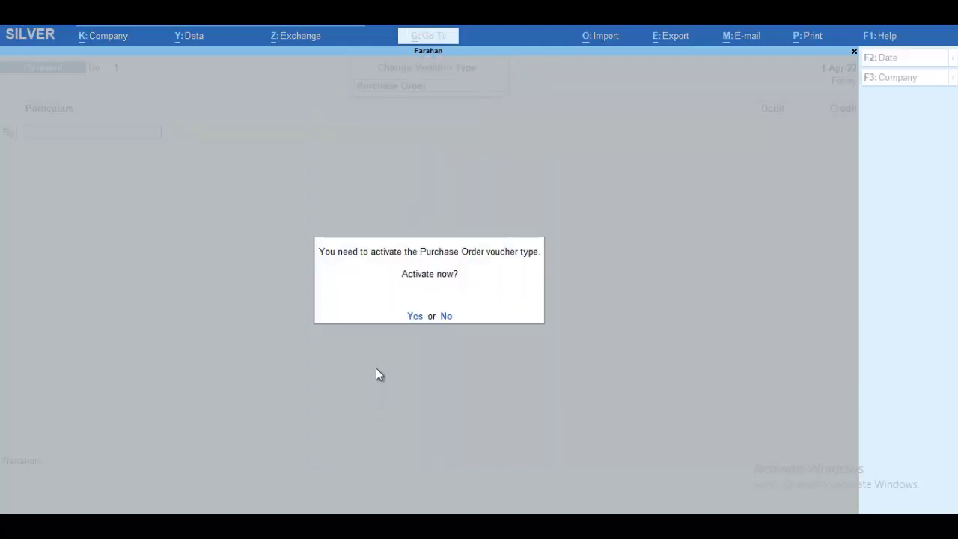
left_click(413, 316)
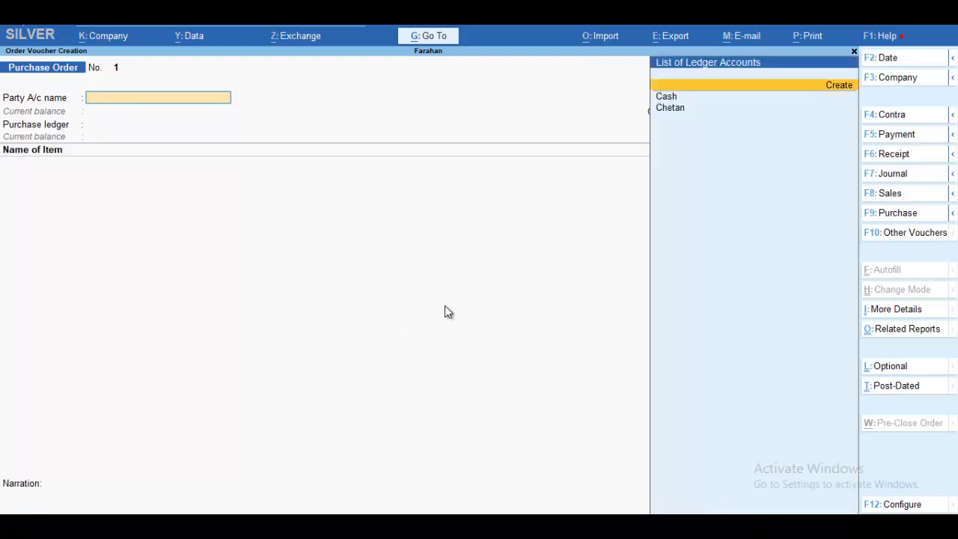
Select the supplier ledger as the order's party, with payment terms 2 Days and other references Cash
key("Down")
key("Down")
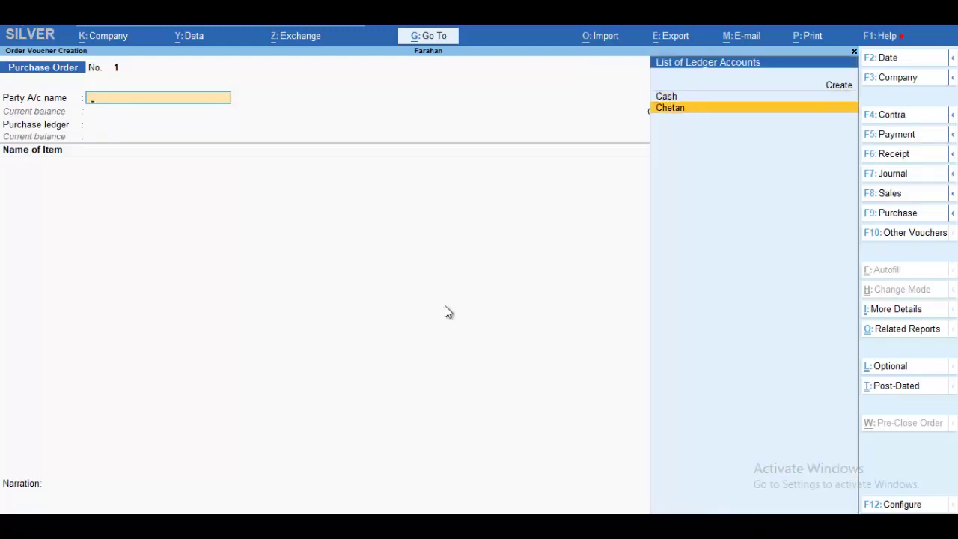
key("Return")
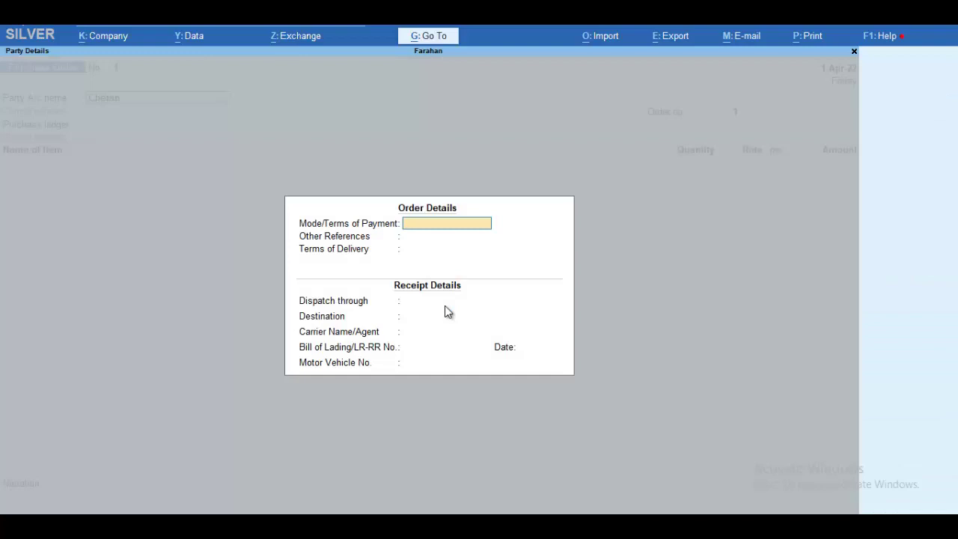
type("2 Days")
key("Return")
type("Cash")
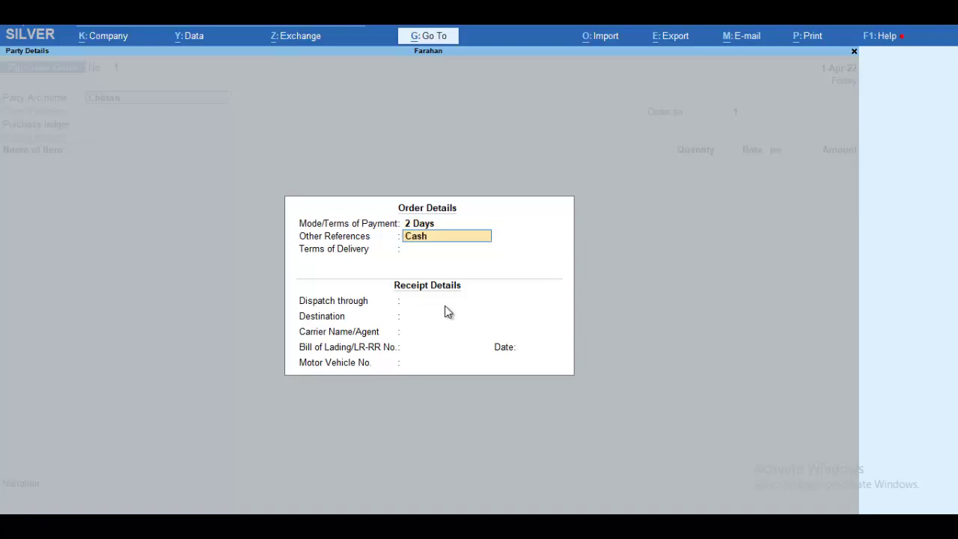
key("Return")
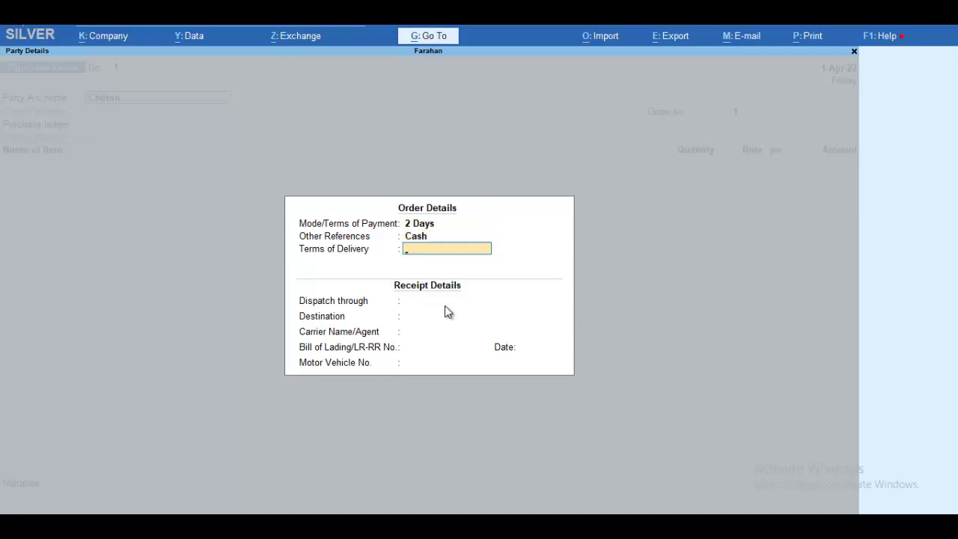
type("Truck")
key("Return")
key("Return")
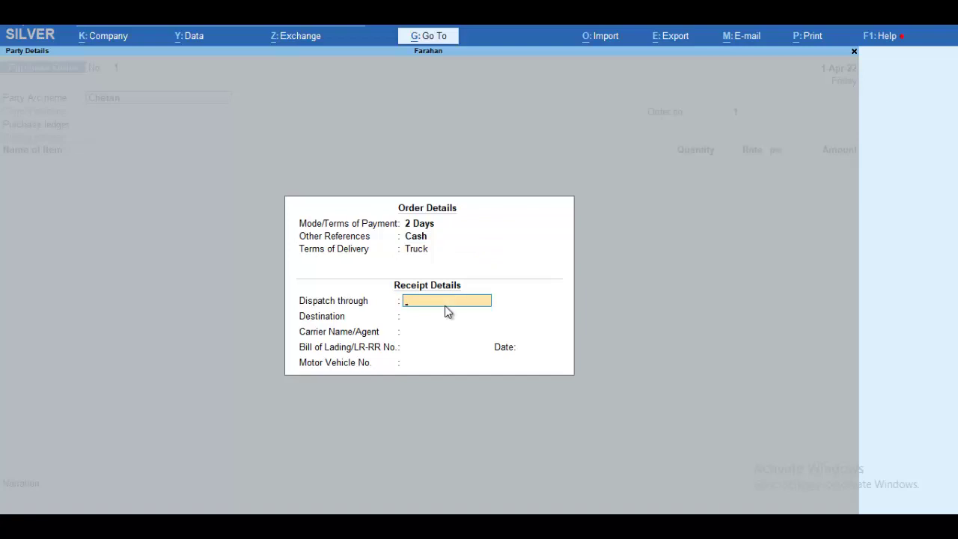
key("BackSpace")
Set the terms of delivery to 1 Day, dispatch through Truck and the destination to Kota
type("1")
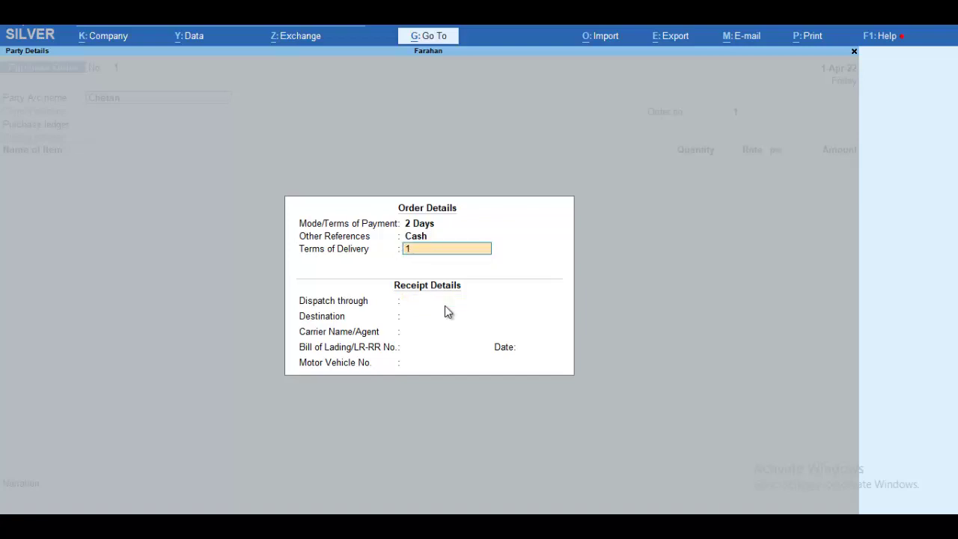
type(" Day")
key("Return")
type("Truck")
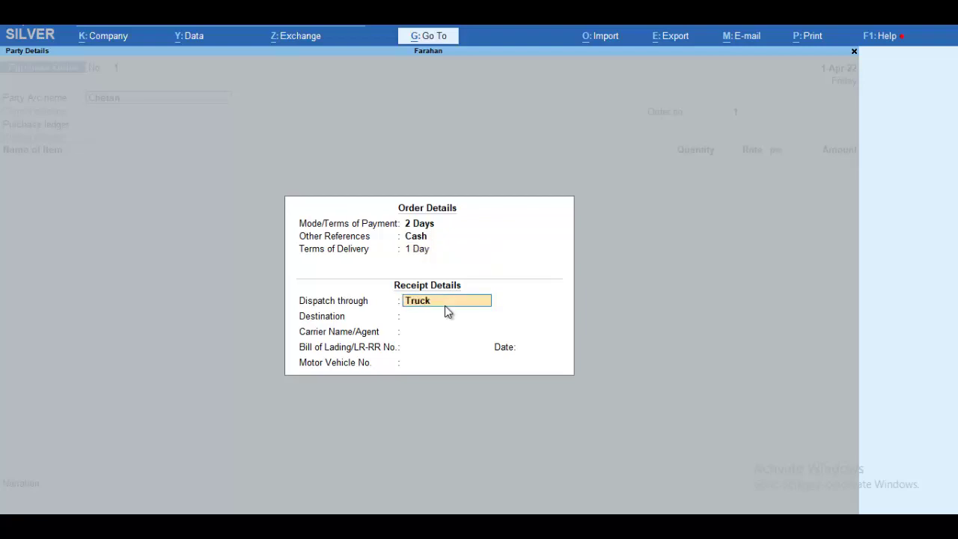
key("Return")
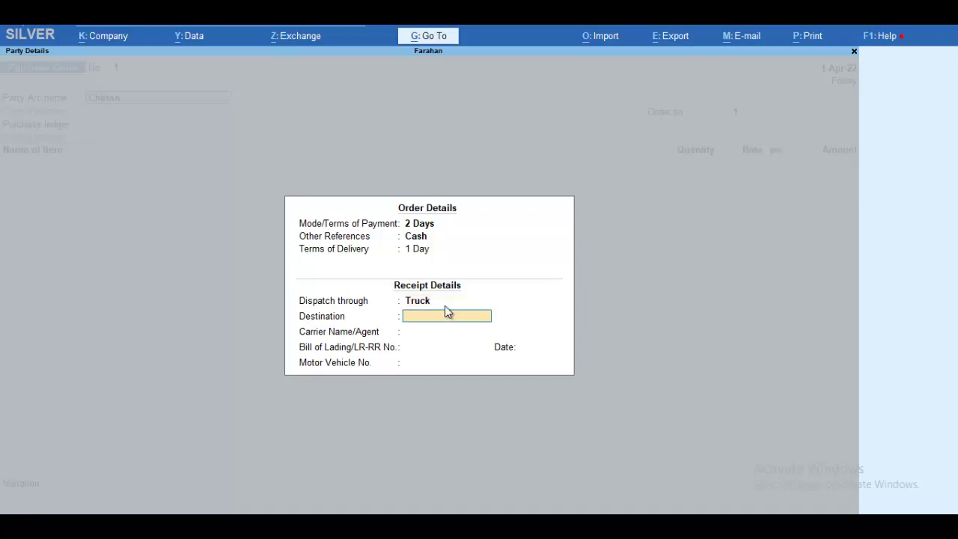
type("Kota")
key("Return")
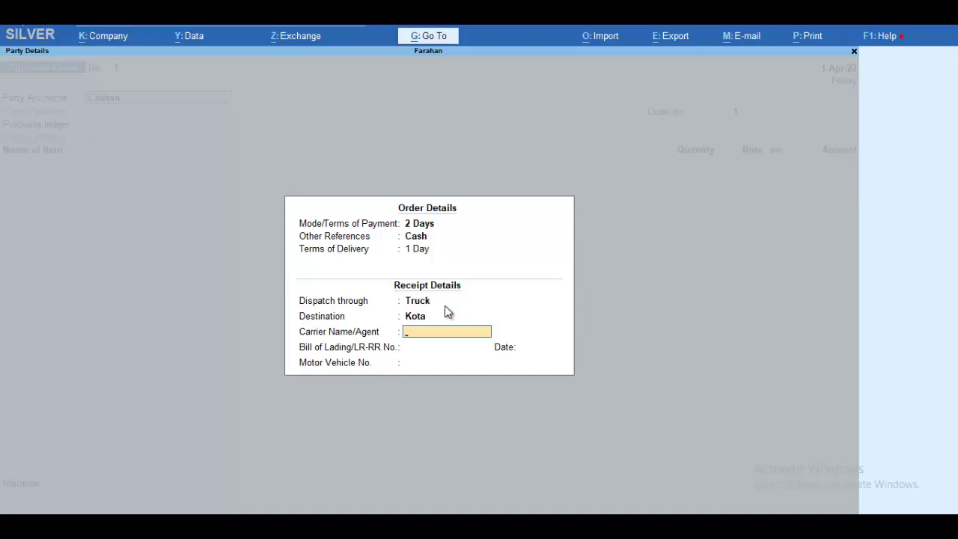
Leave the remaining receipt details blank, accept the supplier's party details and choose Purchase as the purchase ledger
key("Return")
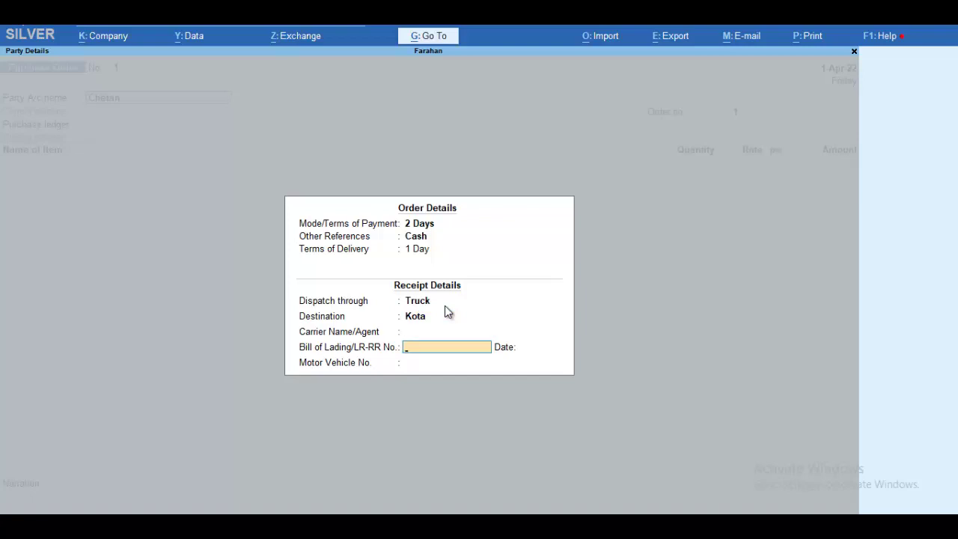
key("Return")
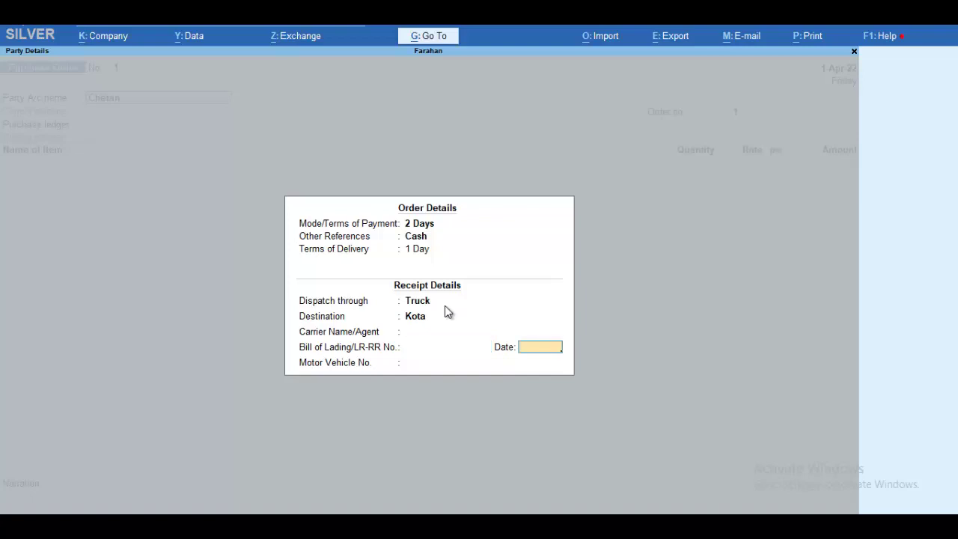
key("Return")
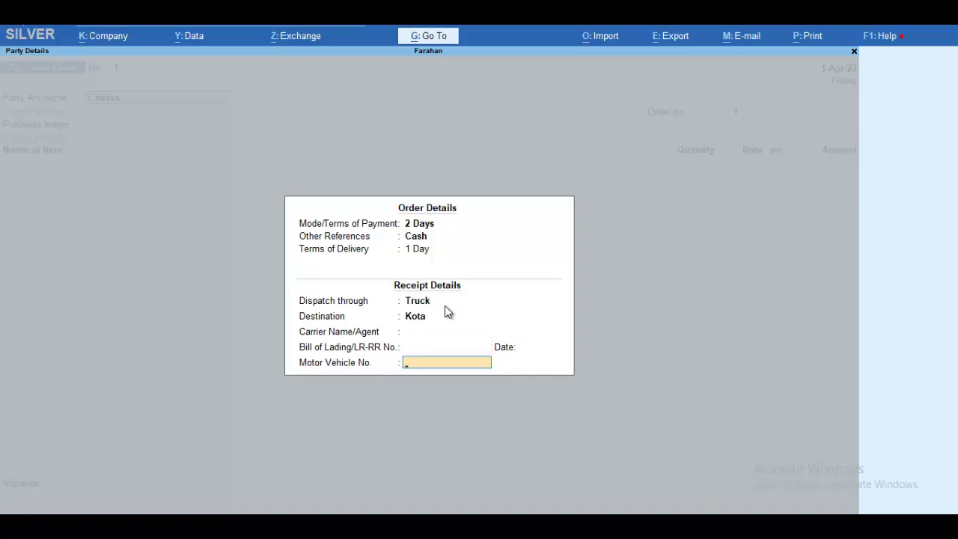
key("Return")
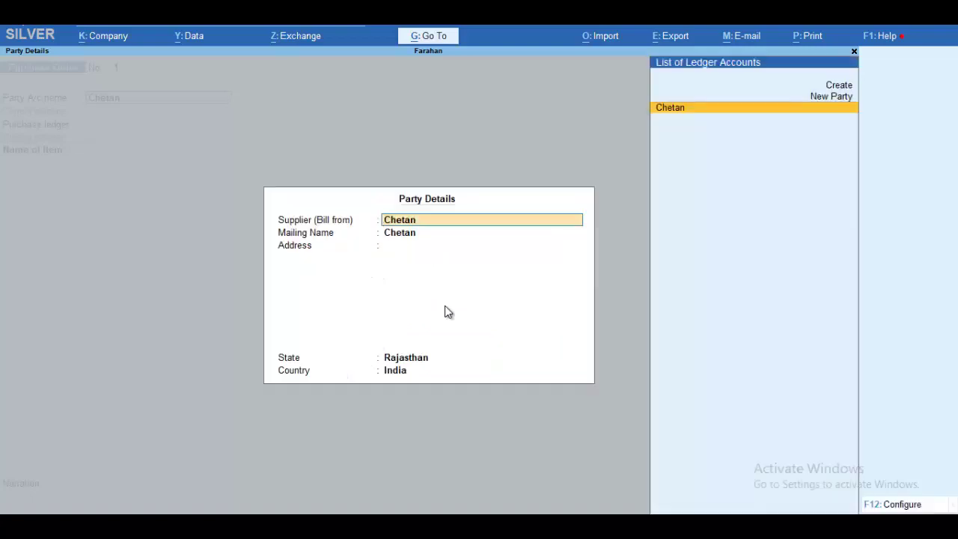
key("Return")
key("Return")
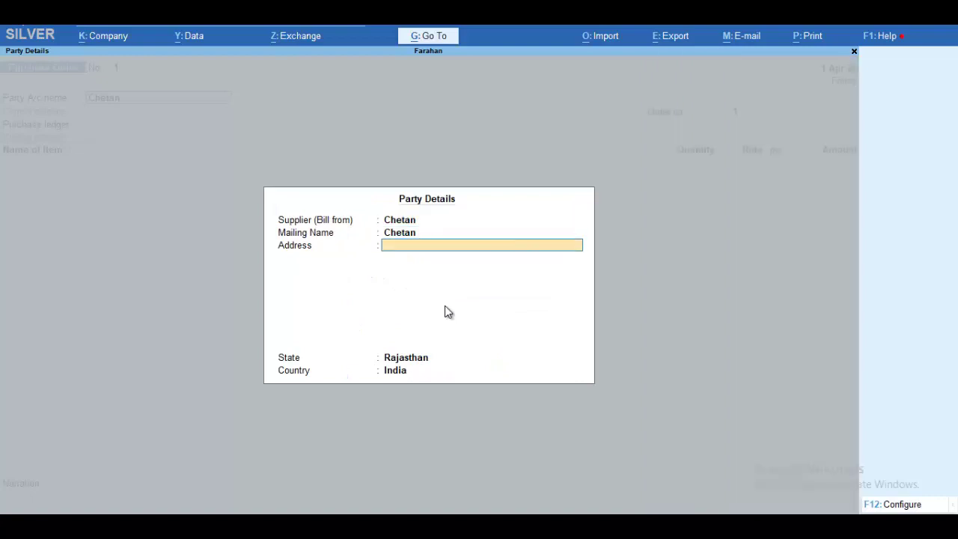
key("Return")
key("Return")
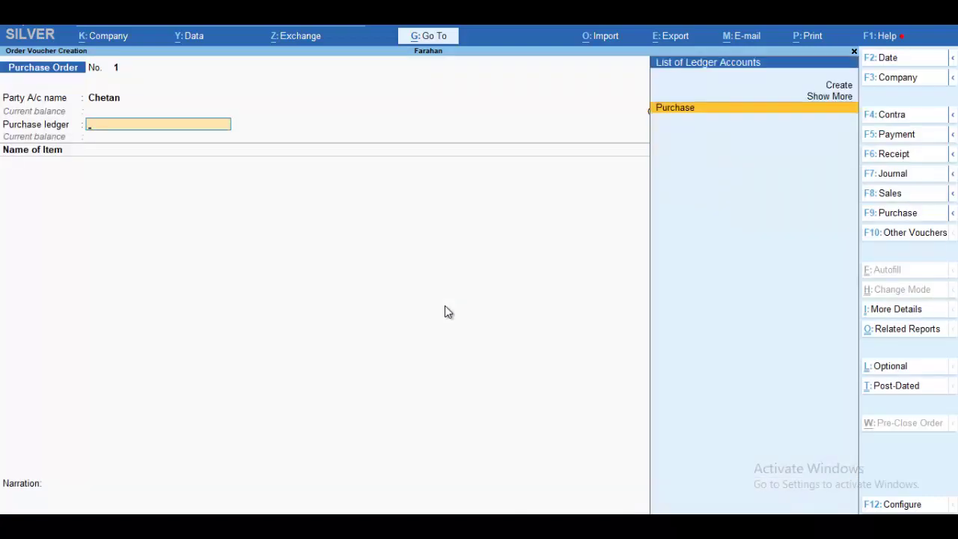
key("Return")
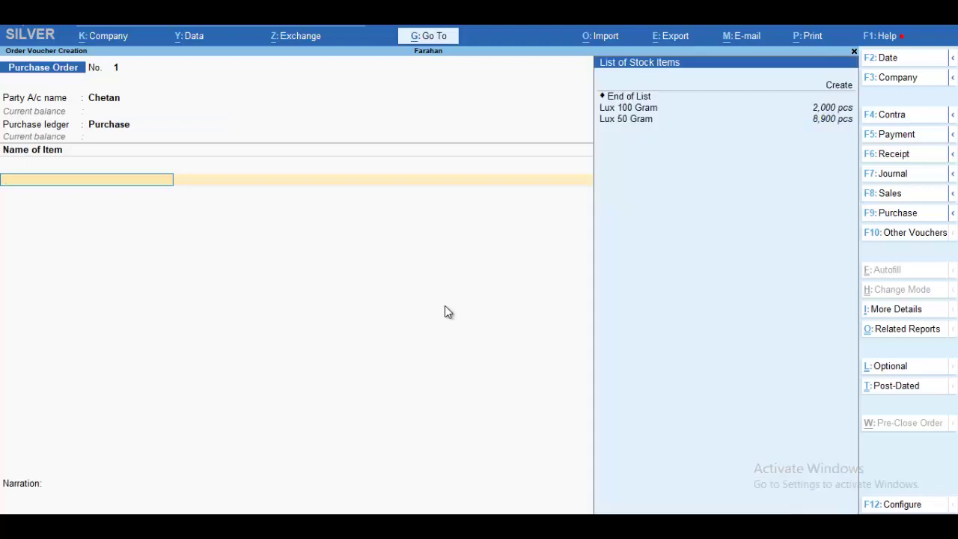
Add 200 pcs of Lux 100 Gram to the order at a rate of 14.00, due on 1-Apr-22
key("Down")
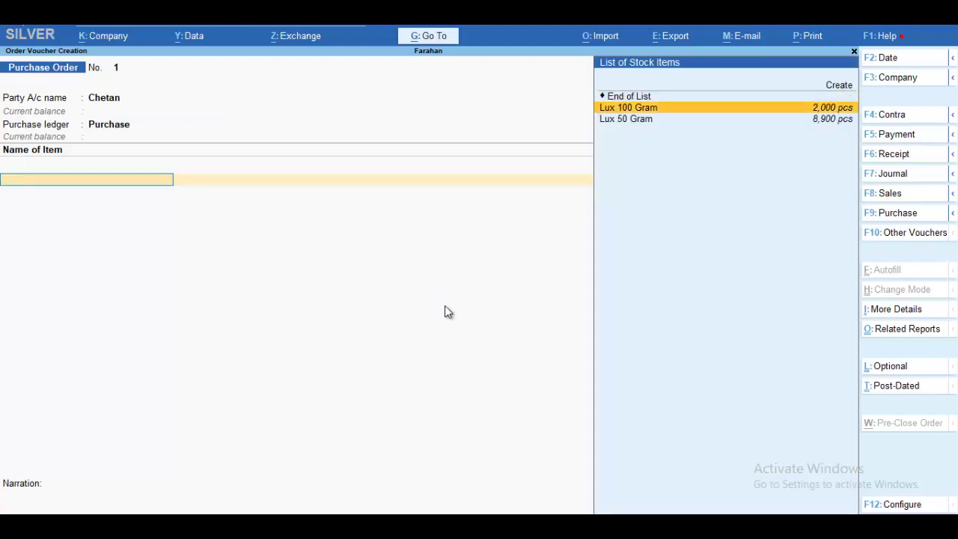
key("Return")
key("Return")
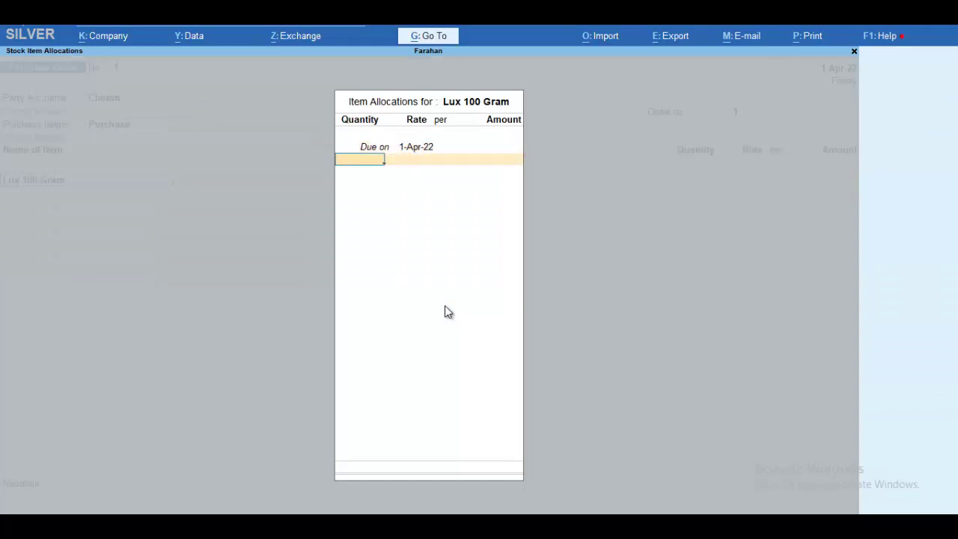
type("200")
key("Return")
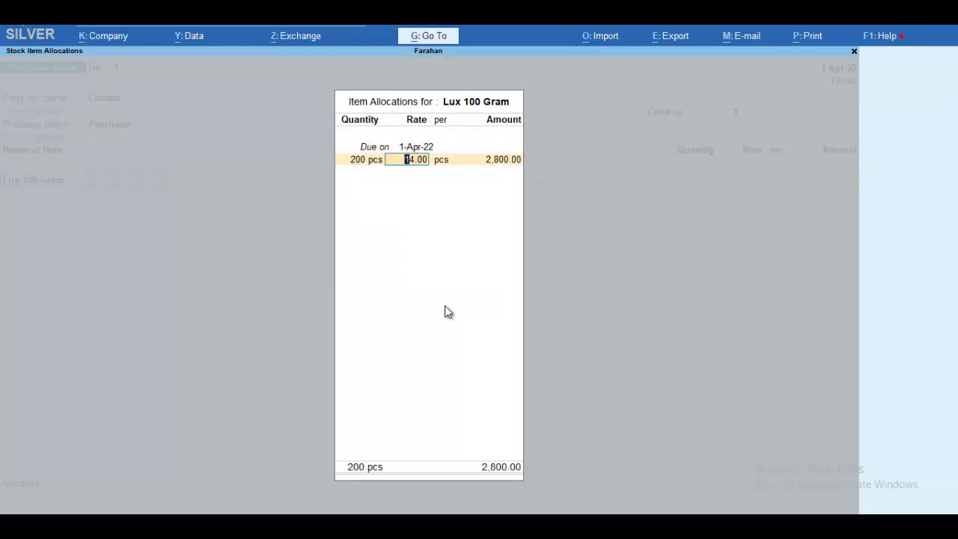
key("Return")
key("Return")
key("Return")
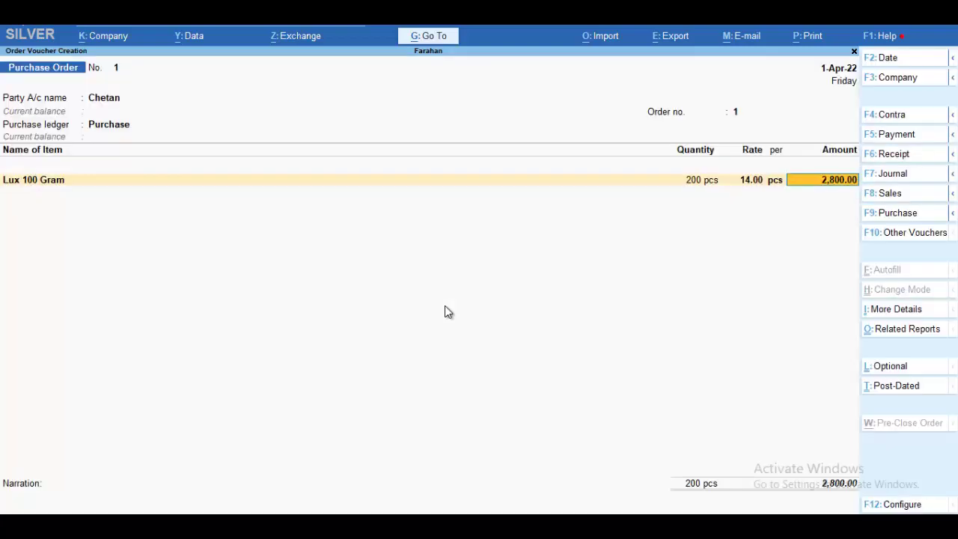
key("Return")
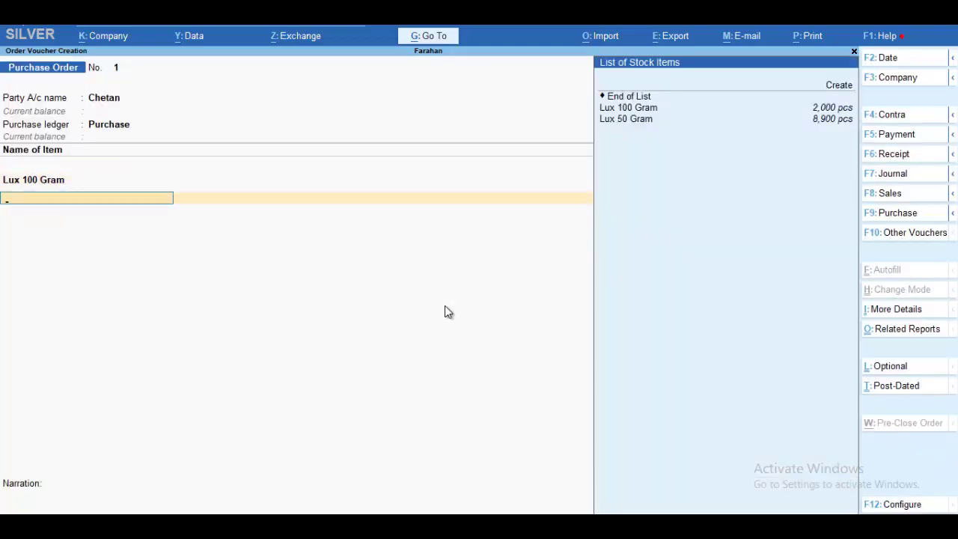
Add 400 pcs of Lux 50 Gram to the order at a rate of 18.00, due on 1-Apr-22
key("Down")
key("Down")
key("Return")
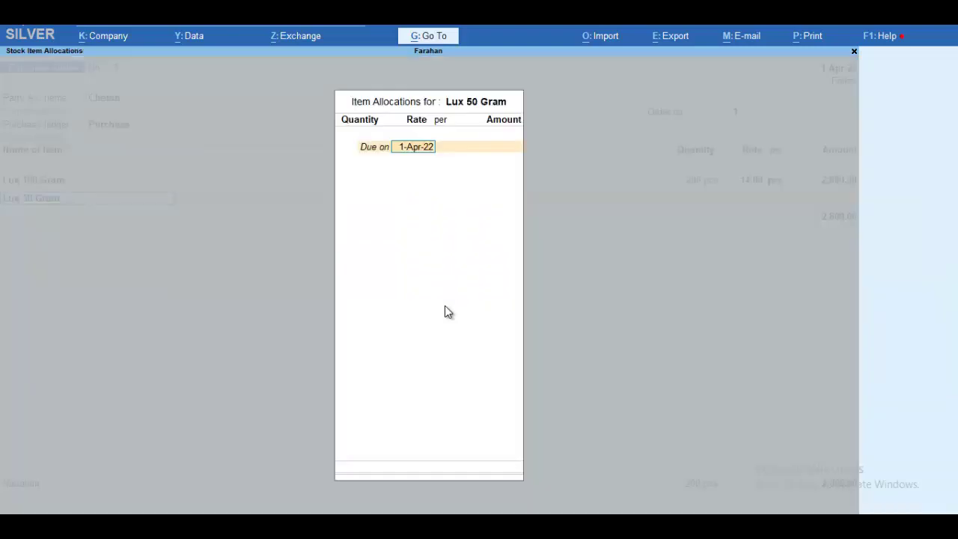
type("4")
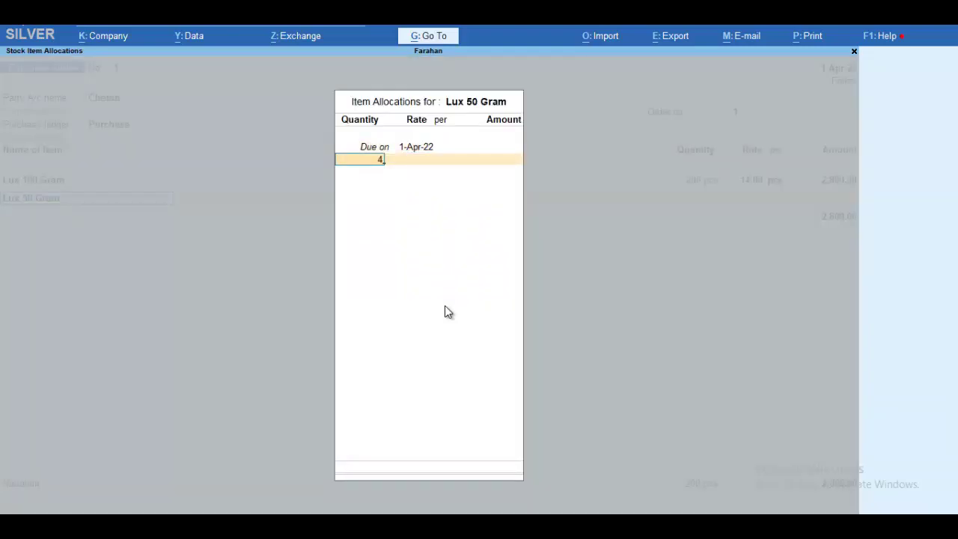
type("00")
key("Return")
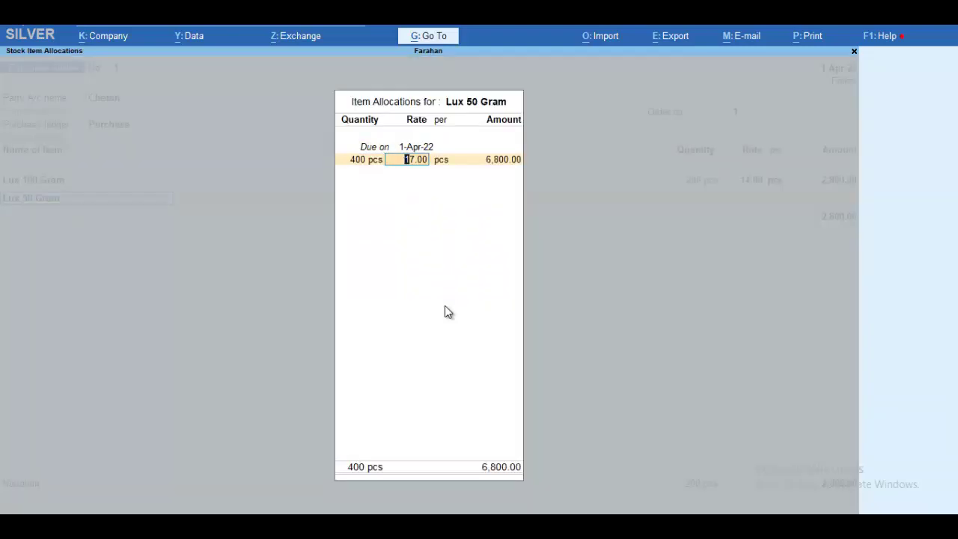
type("18")
key("Return")
key("Return")
key("Return")
key("Return")
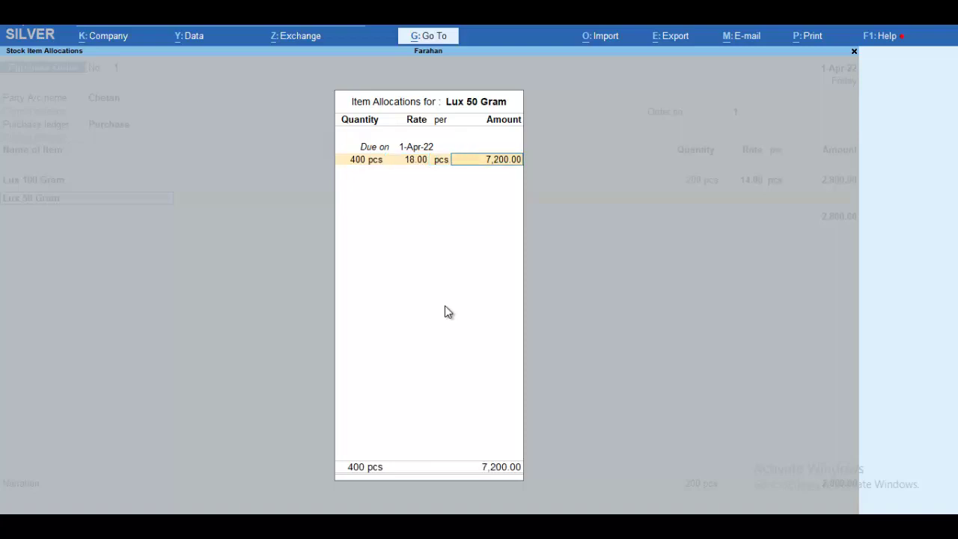
key("Return")
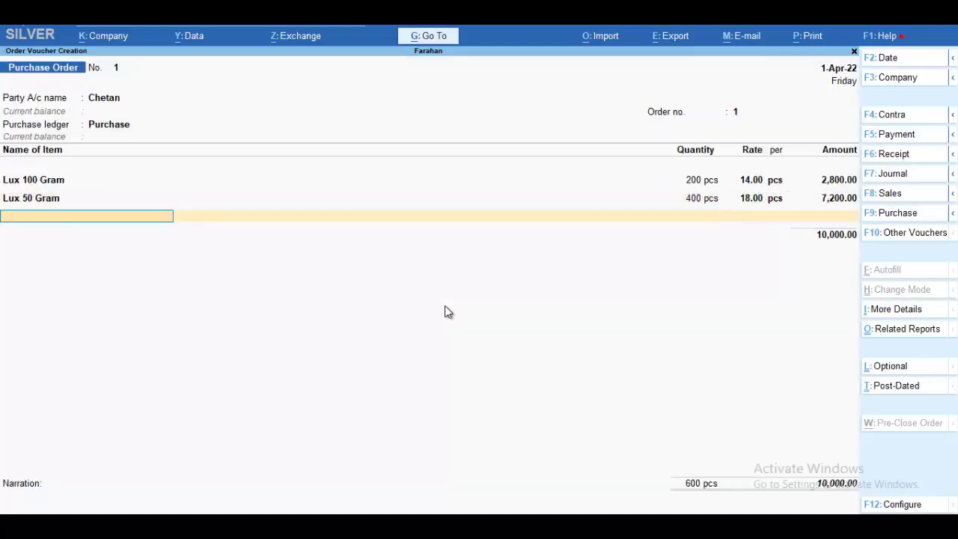
End the item list, leave the narration blank and save the purchase order
key("Return")
key("Return")
key("Return")
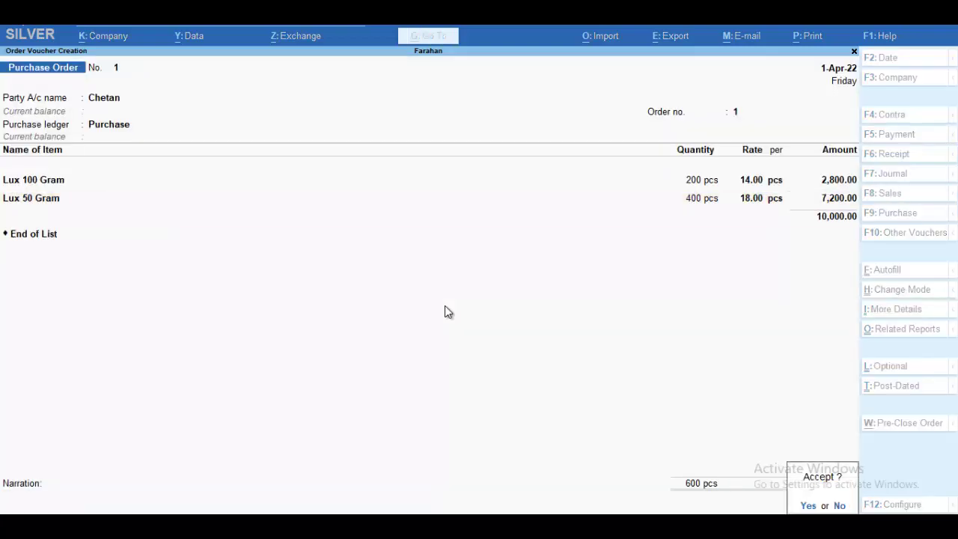
key("Return")
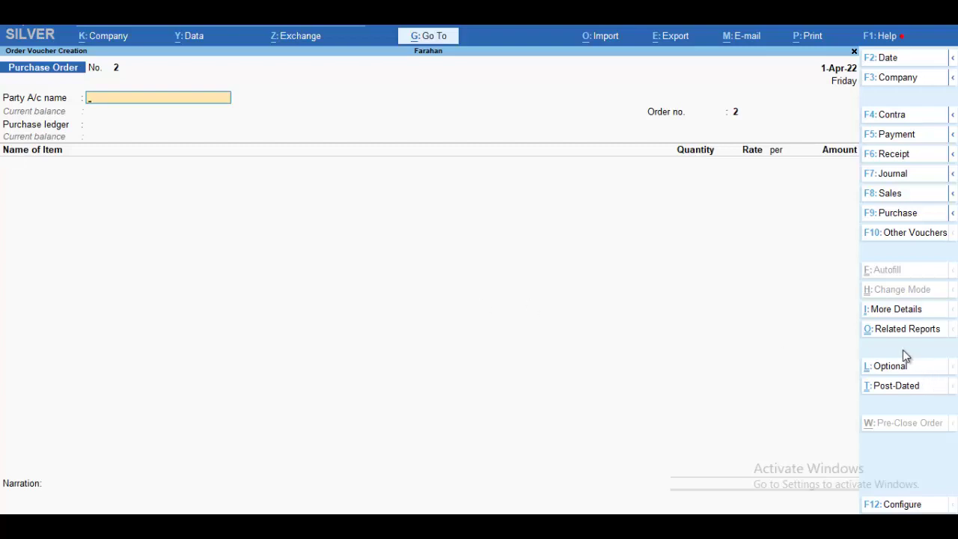
Switch the voucher type to the inactive Receipt Note and agree to activate it
left_click(888, 241)
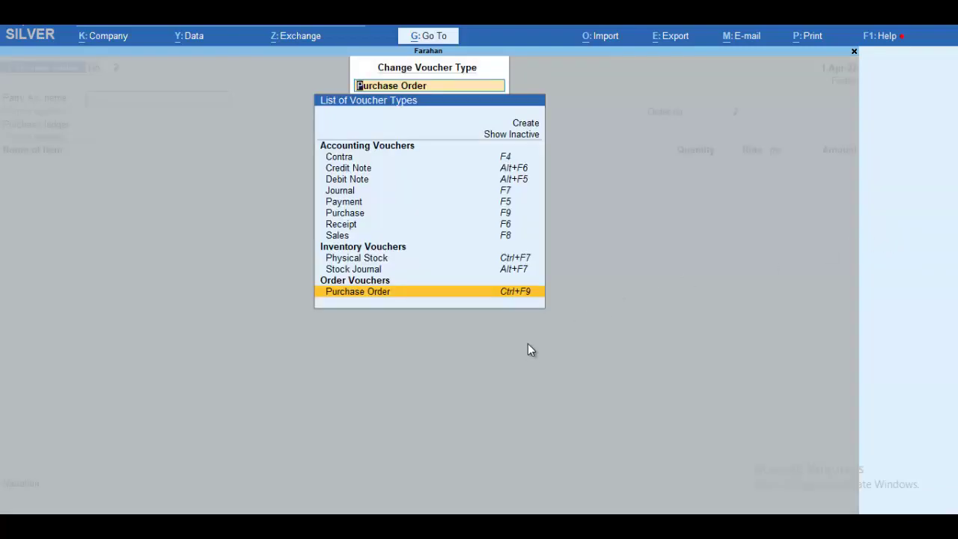
left_click(519, 137)
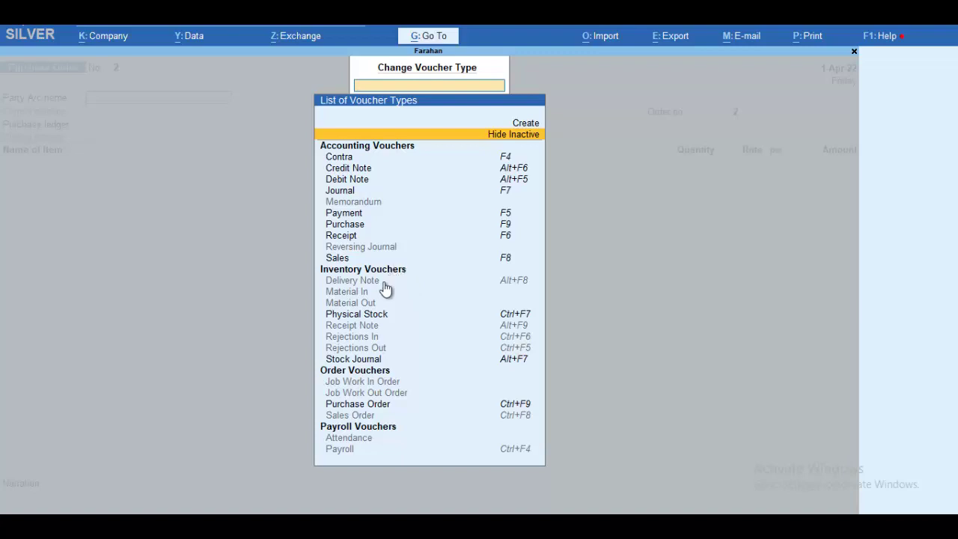
left_click(358, 328)
left_click(357, 328)
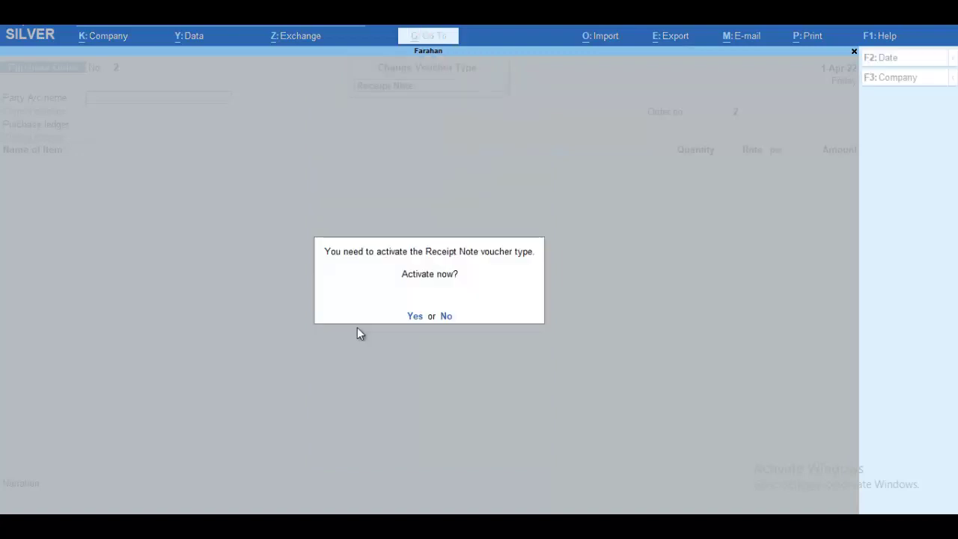
left_click(414, 319)
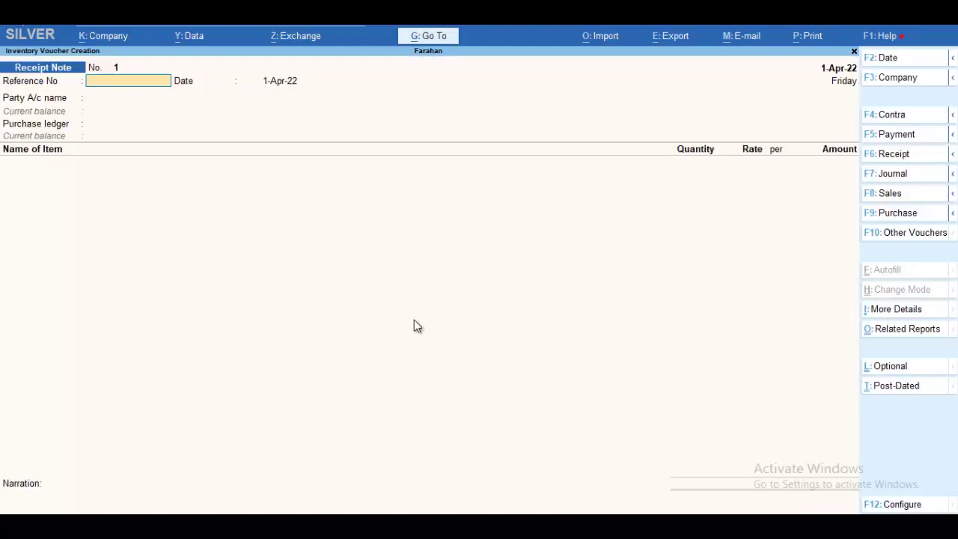
Leave the receipt note's reference number blank, keep the date 1-Apr-22 and choose the supplier as party account
key("Return")
key("Return")
key("Return")
key("BackSpace")
key("BackSpace")
key("BackSpace")
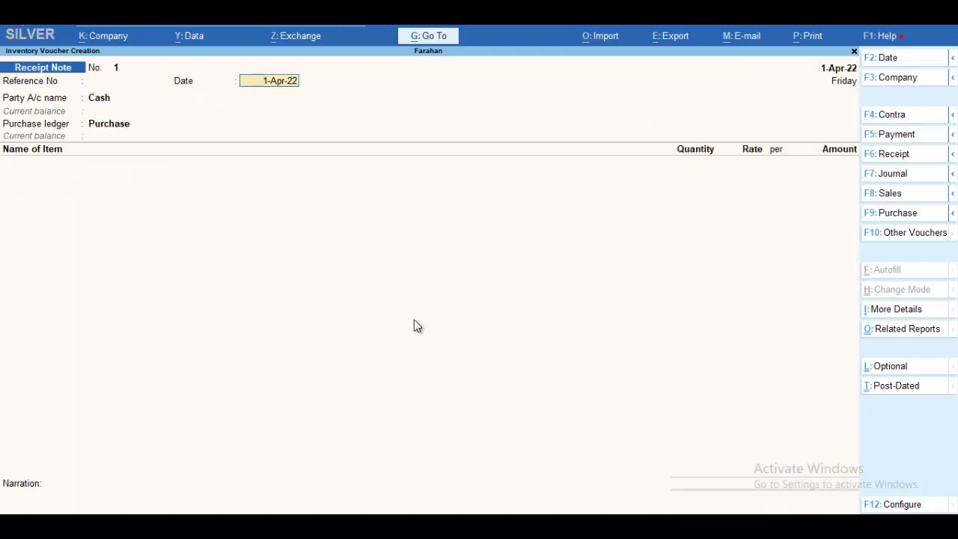
key("Return")
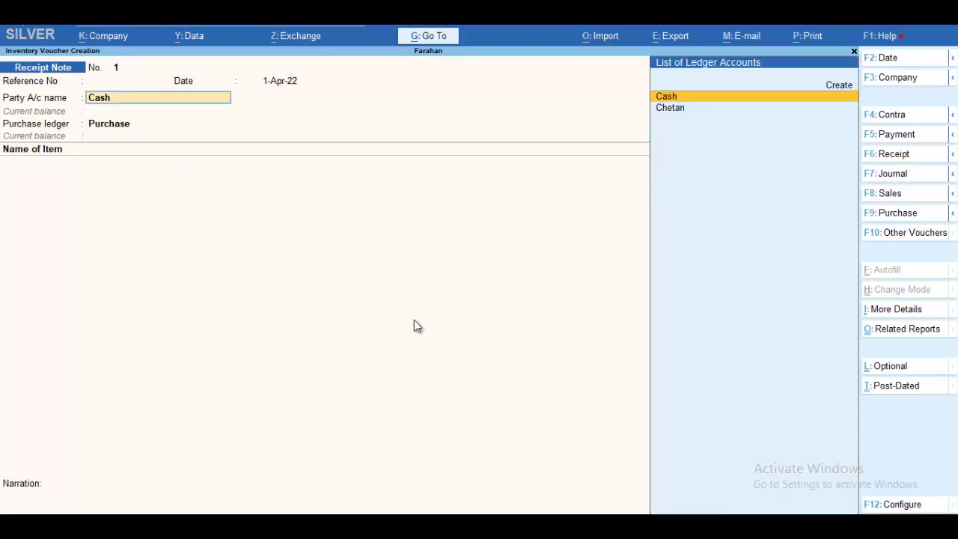
key("Down")
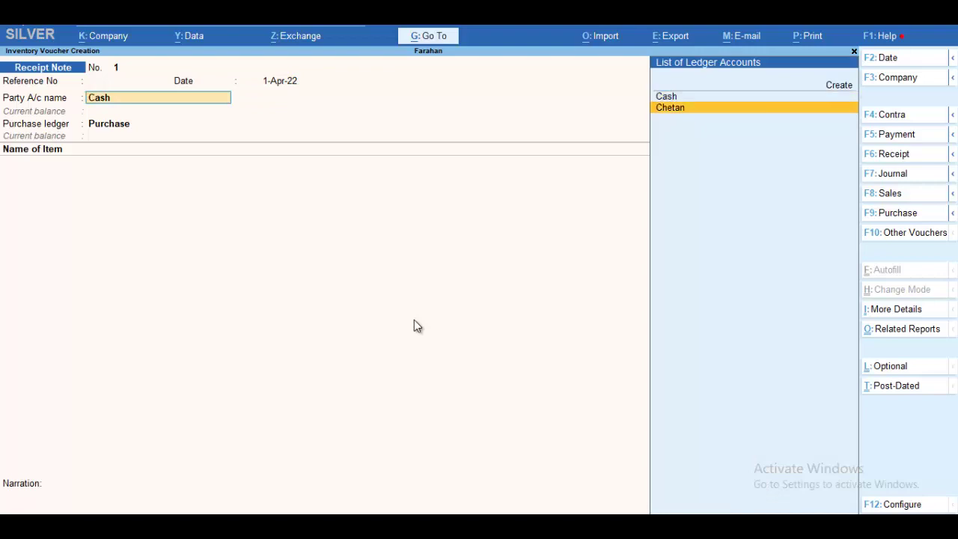
key("Return")
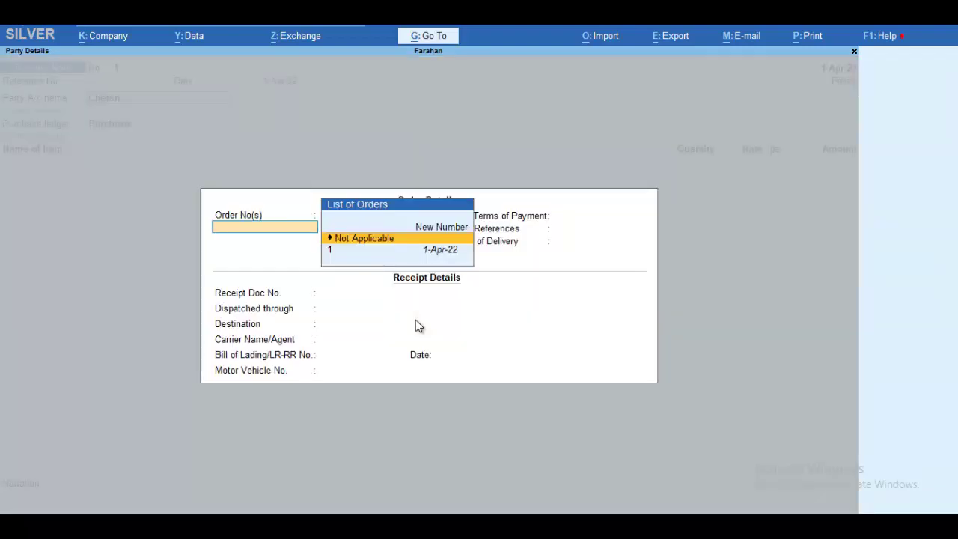
key("Escape")
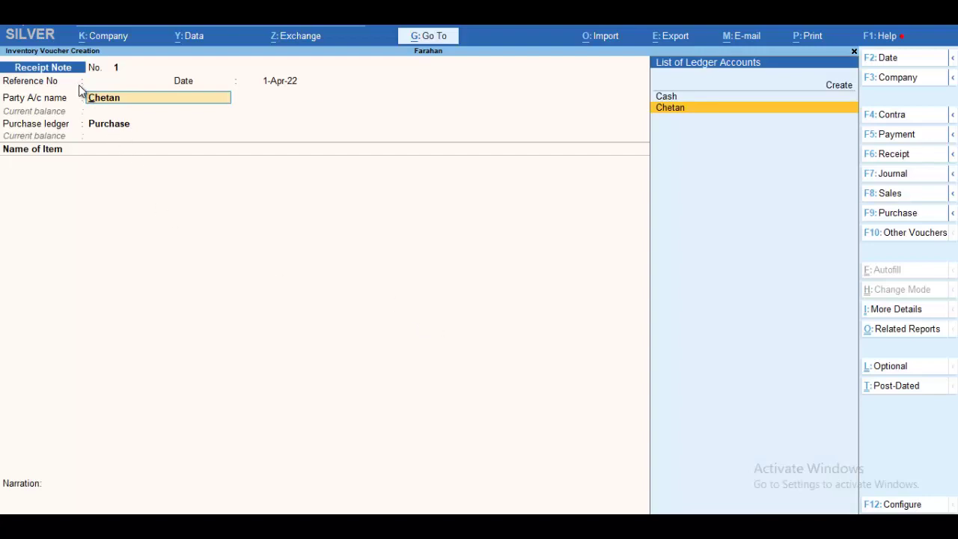
key("Return")
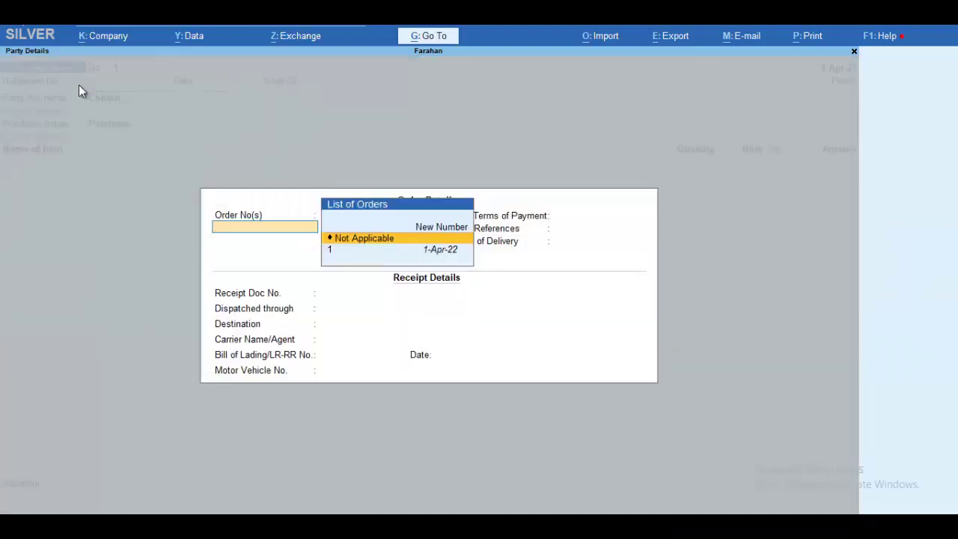
Link the supplier's purchase order dated 1-Apr-22 to the receipt note and end the order list
key("Down")
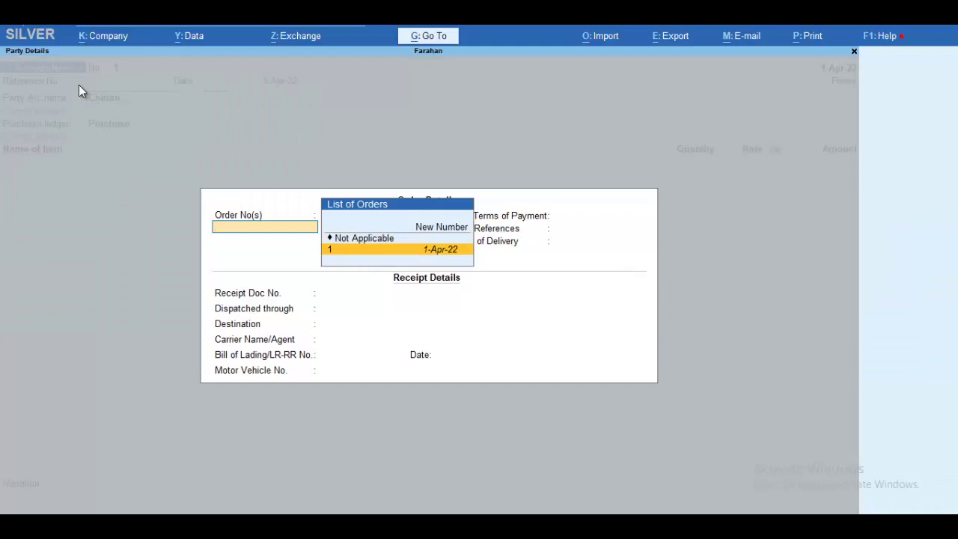
key("Return")
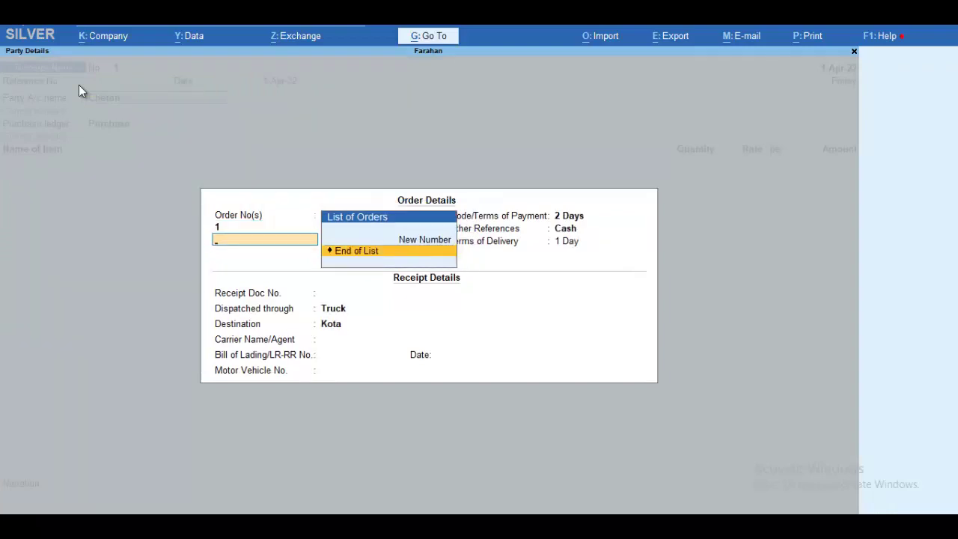
key("Return")
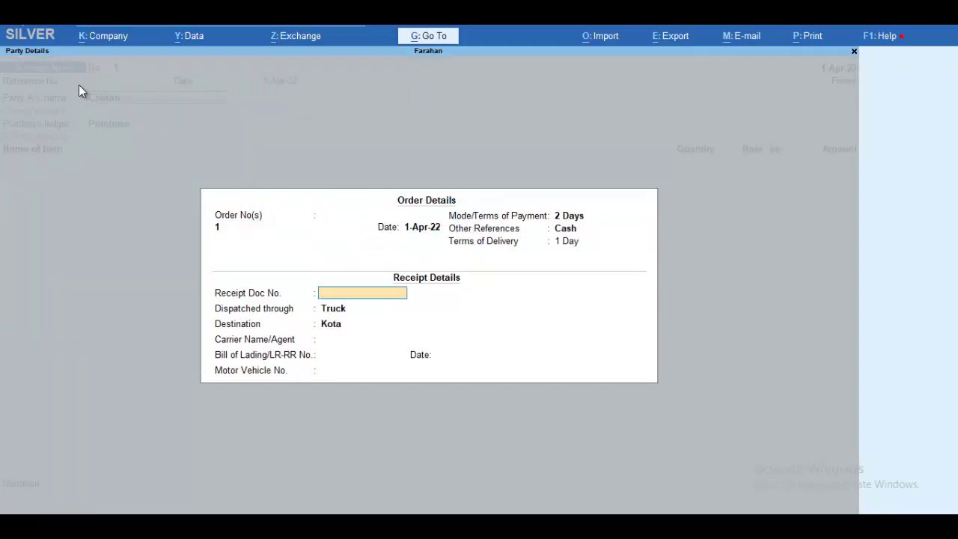
Set the receipt document number to 67, keep Truck and Kota, and leave the carrier, lading and vehicle details blank
type("67")
key("Return")
key("Return")
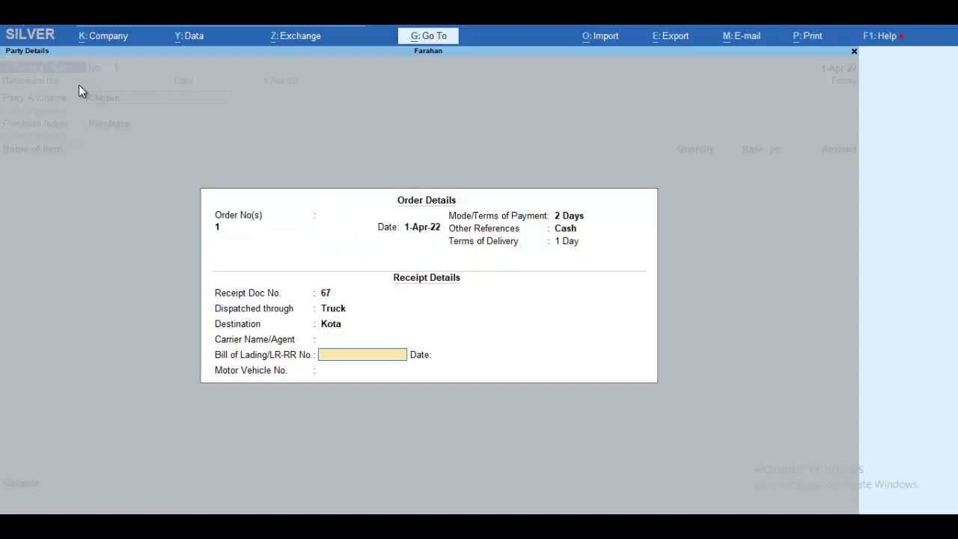
key("Return")
key("Return")
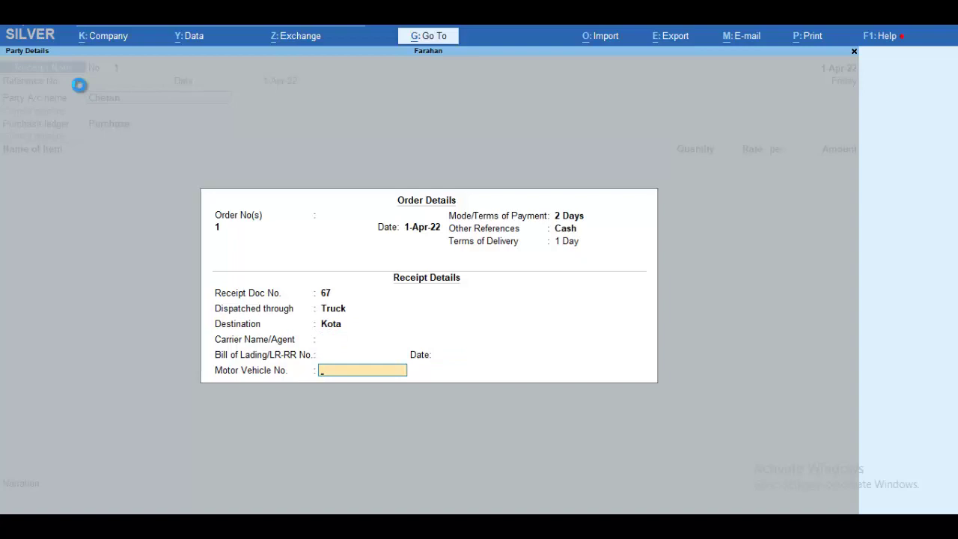
key("Return")
key("Return")
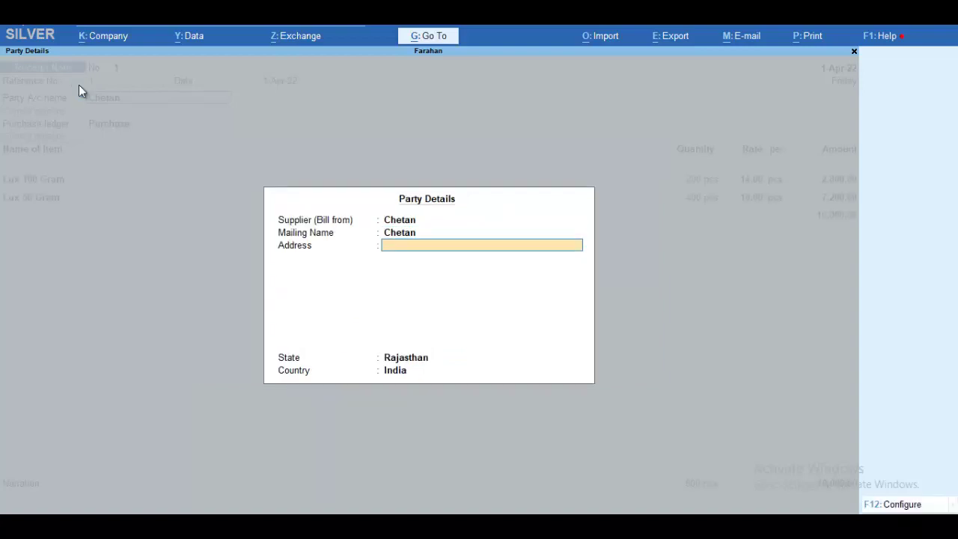
Accept the supplier's party details and keep Purchase as the purchase ledger of the receipt note
key("Return")
key("Return")
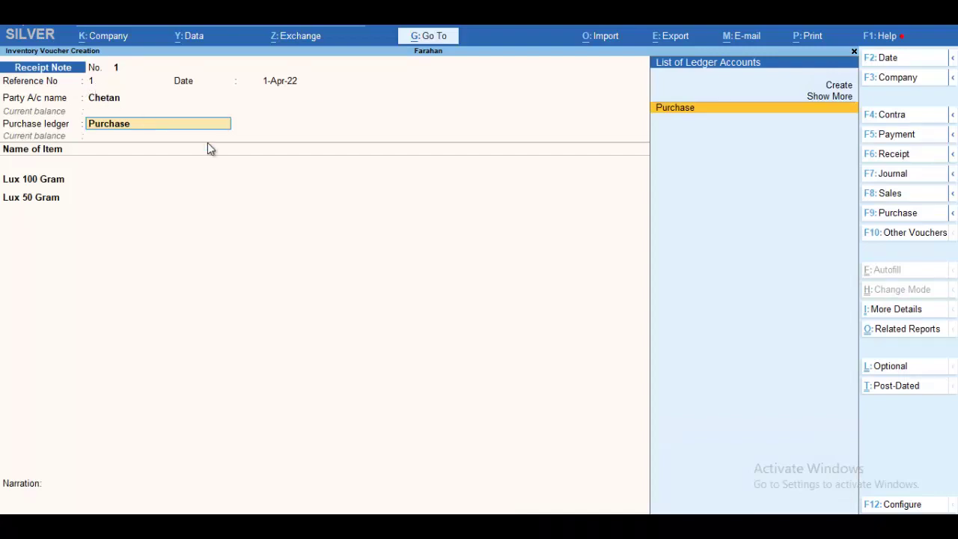
key("Return")
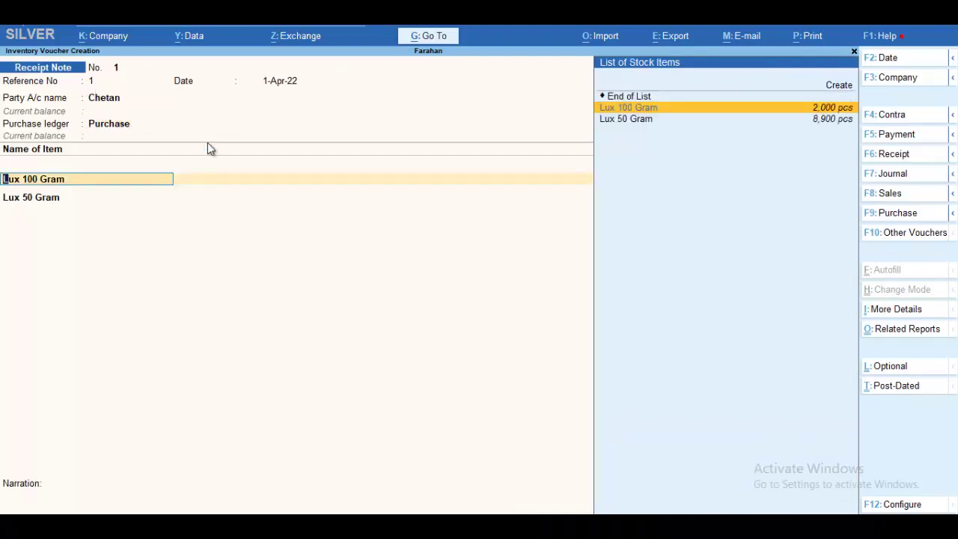
Accept the Lux 100 Gram allocation of 200 pcs at 14.00 against tracking number 1 and the purchase order
key("Return")
key("Return")
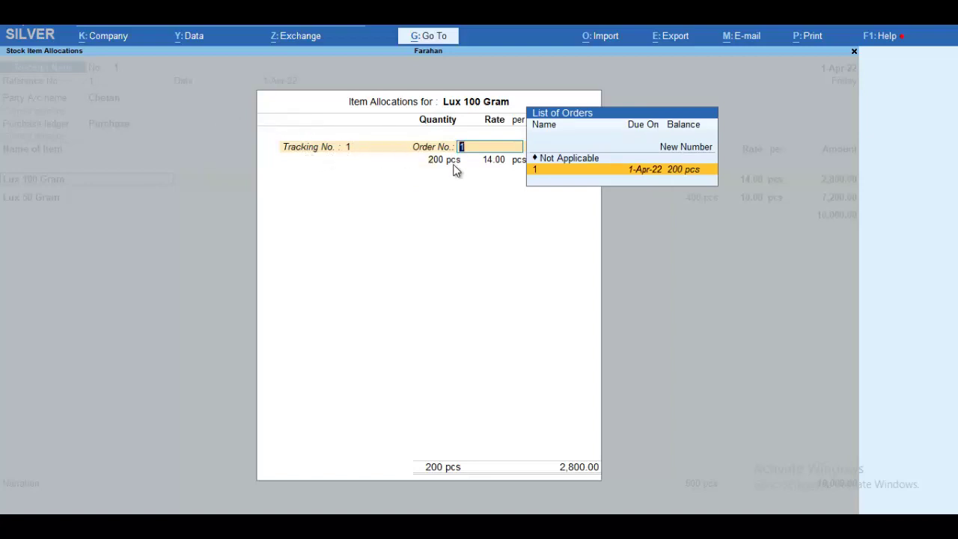
key("Return")
key("Return")
key("Return")
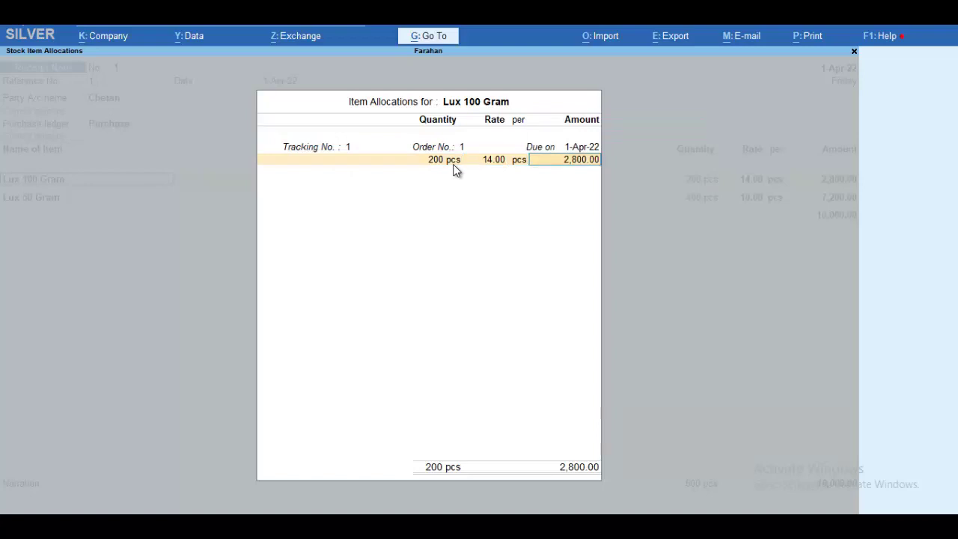
key("Return")
key("Return")
Accept the Lux 50 Gram allocation of 400 pcs at 18.00 against tracking number 1 and the purchase order
key("Return")
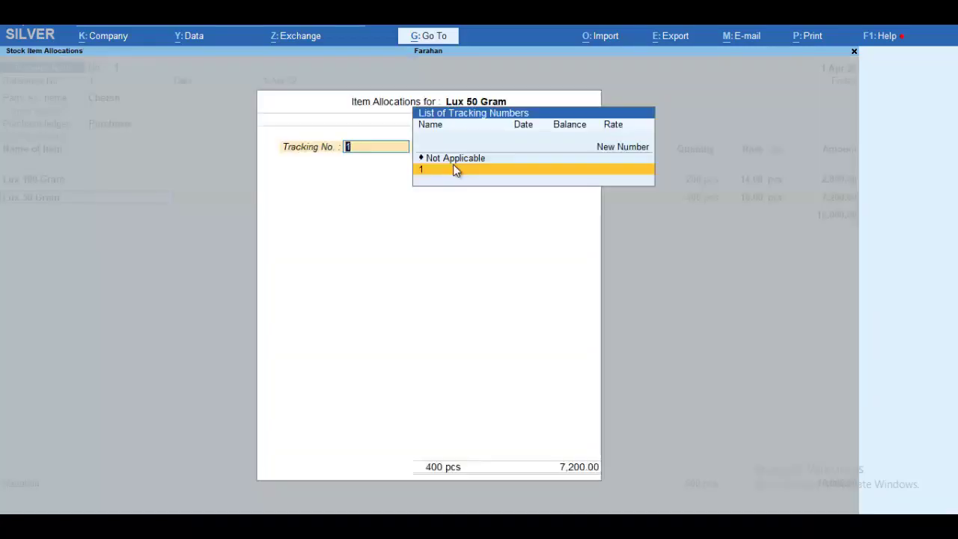
key("Return")
key("Return")
key("Return")
key("Return")
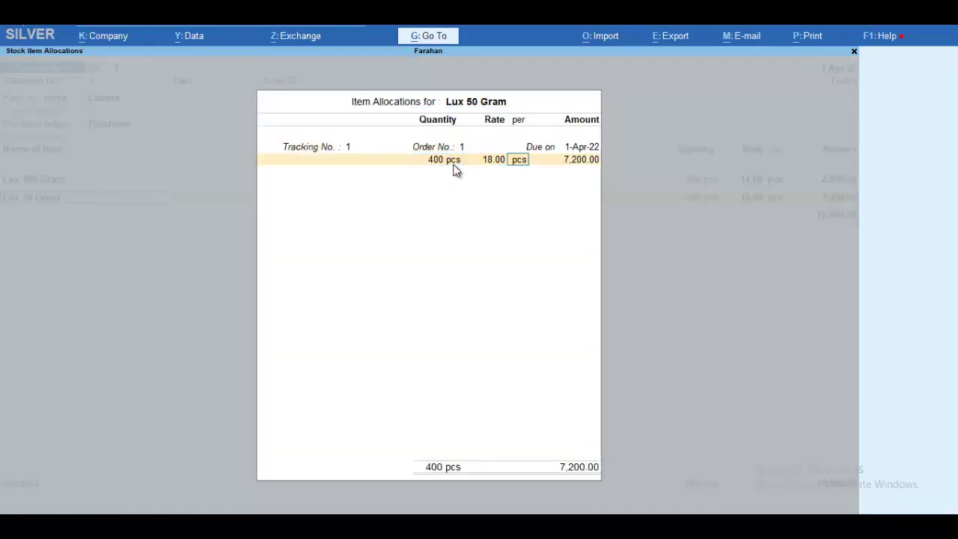
key("Return")
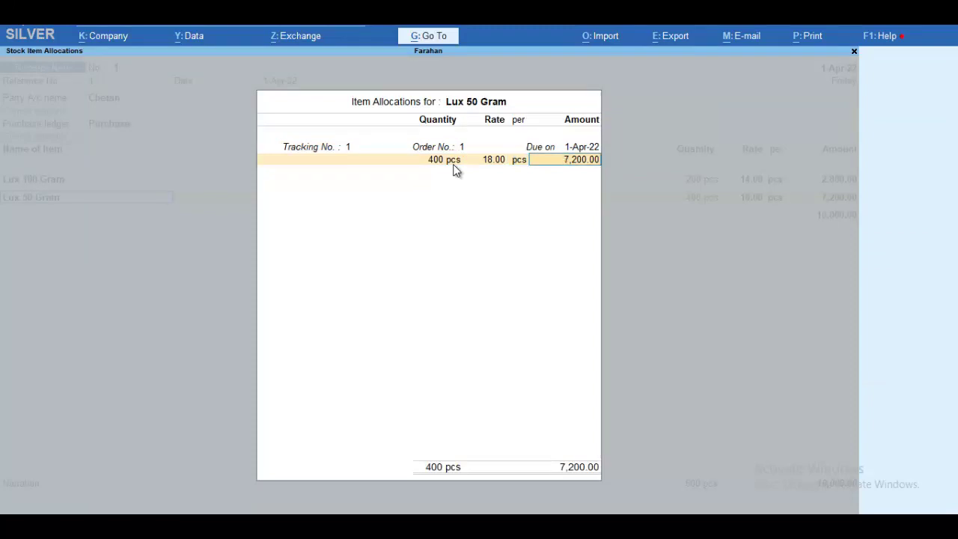
key("Return")
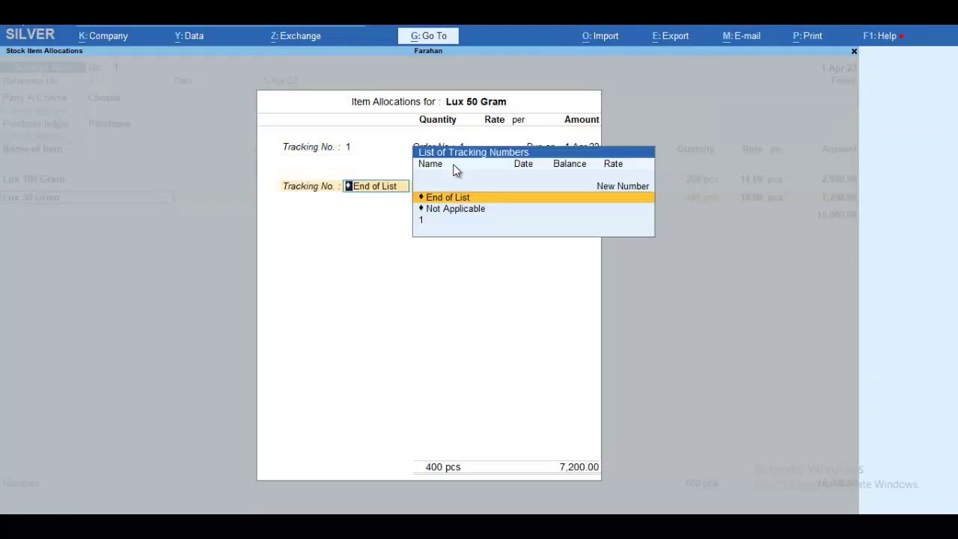
key("Return")
key("Return")
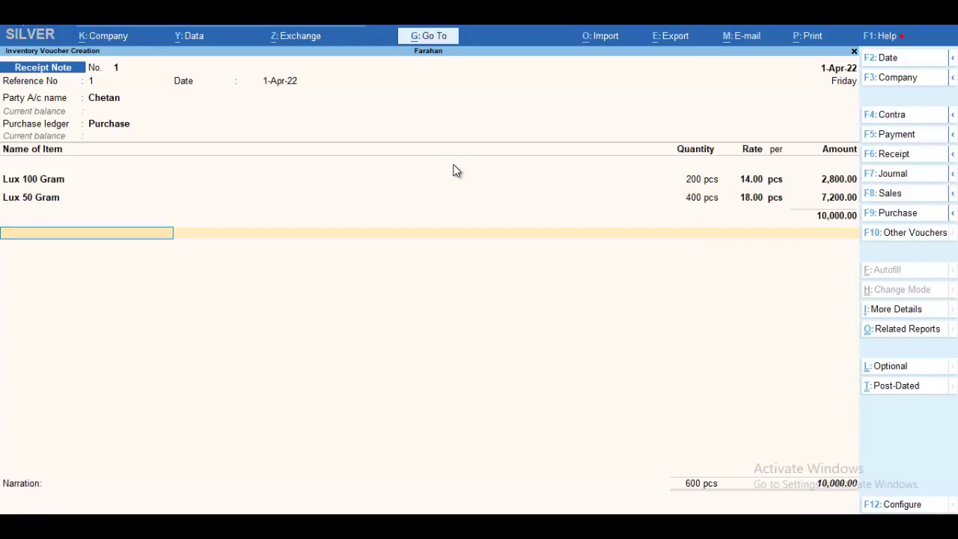
End the receipt note's item list, leave the narration blank and save the voucher
key("Return")
key("Return")
key("Return")
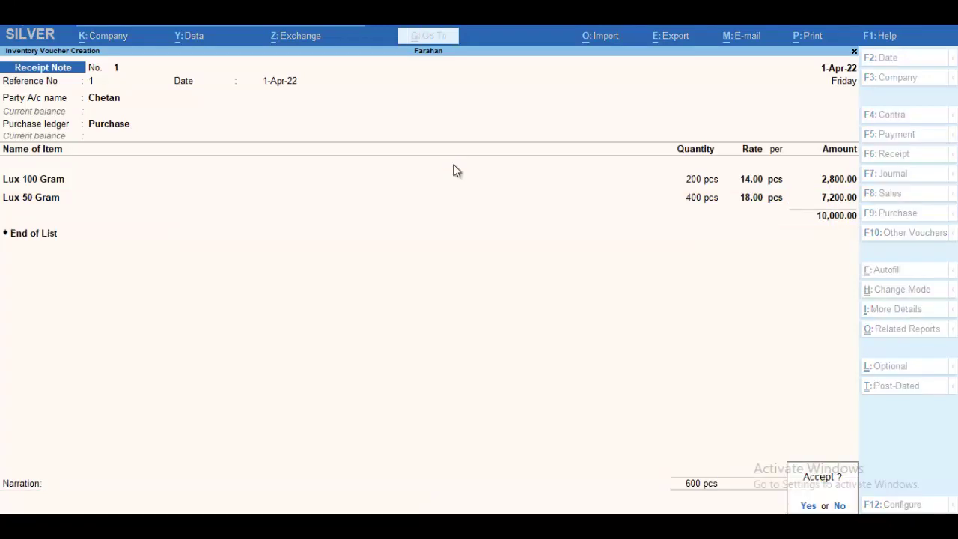
key("Return")
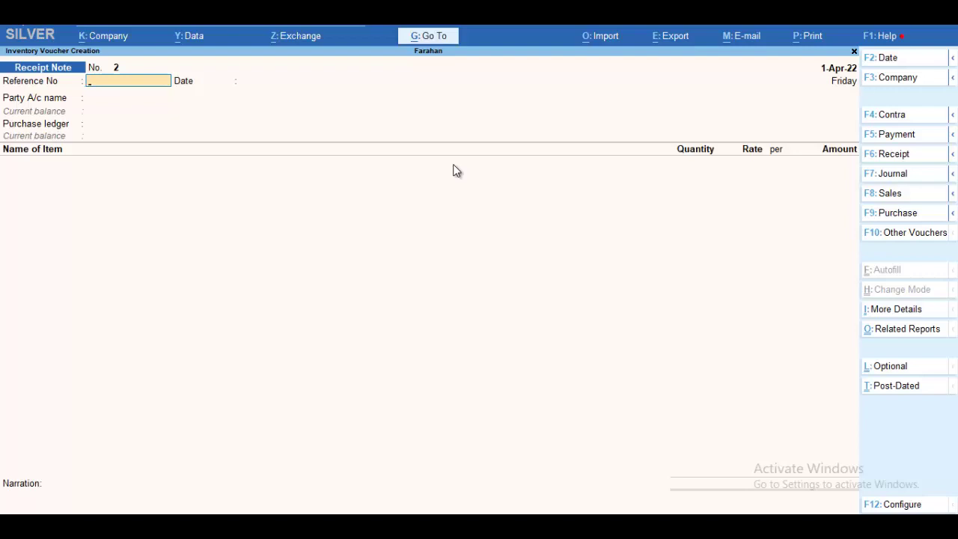
Change the voucher date to 1-May-22
left_click(891, 58)
type("1")
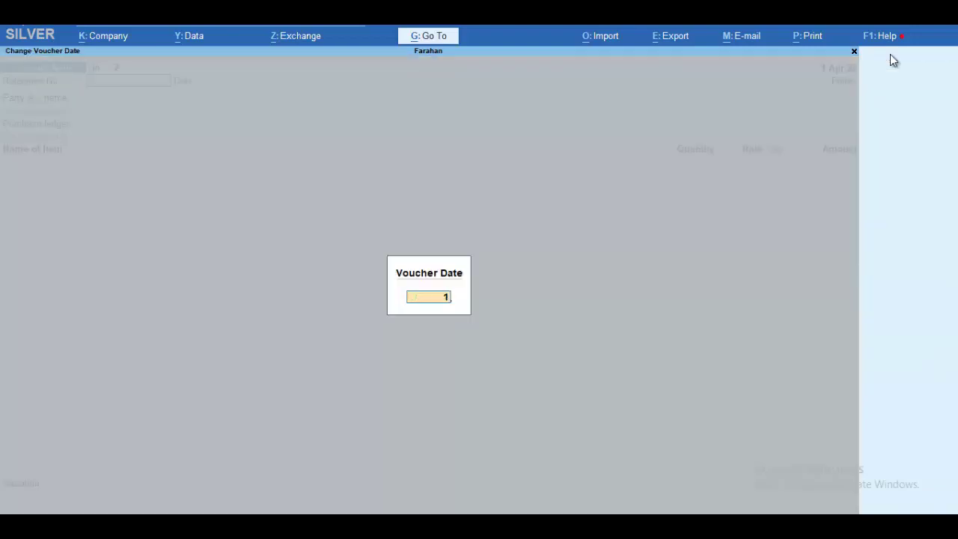
type("-5")
key("Return")
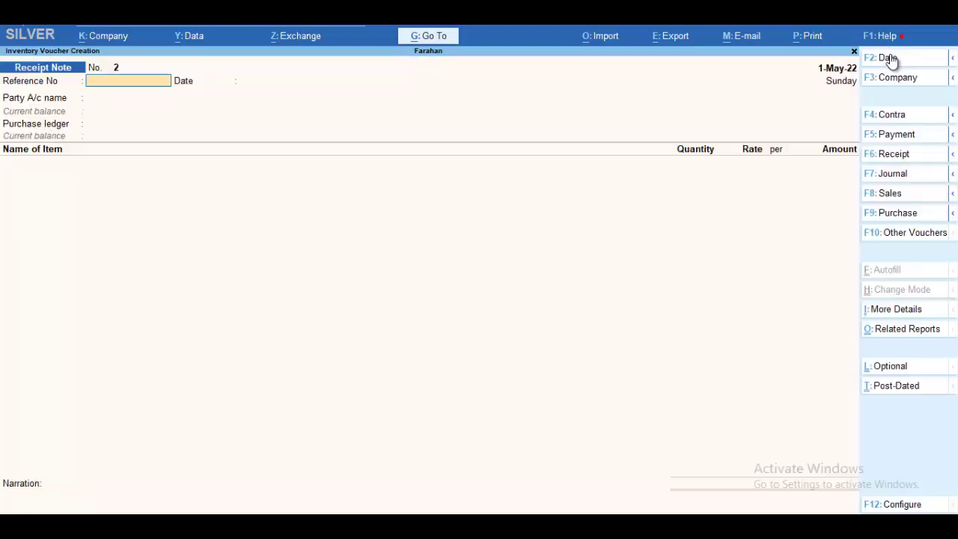
Show the inactive voucher types in the list for changing the voucher type
left_click(903, 235)
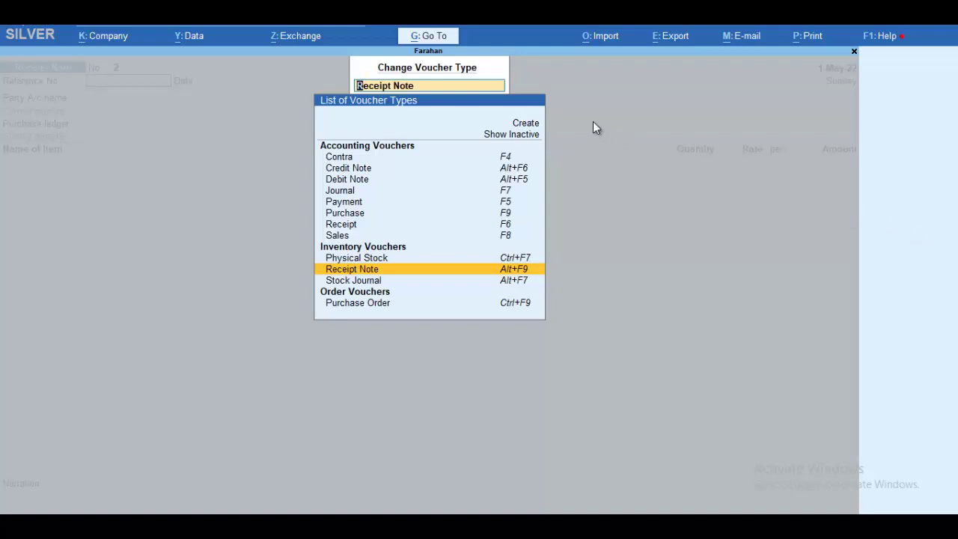
left_click(509, 138)
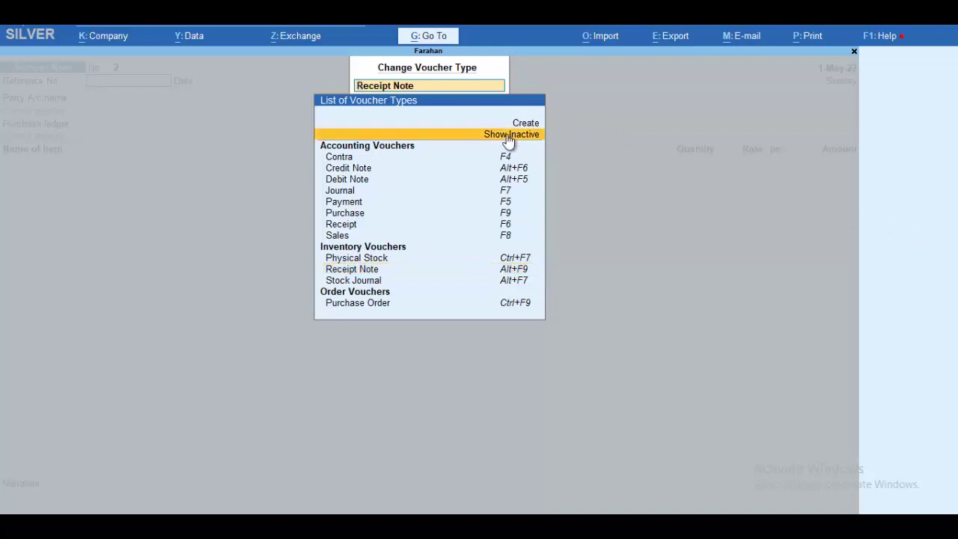
left_click(509, 137)
Choose the Rejections Out voucher type and agree to activate it
key("Down")
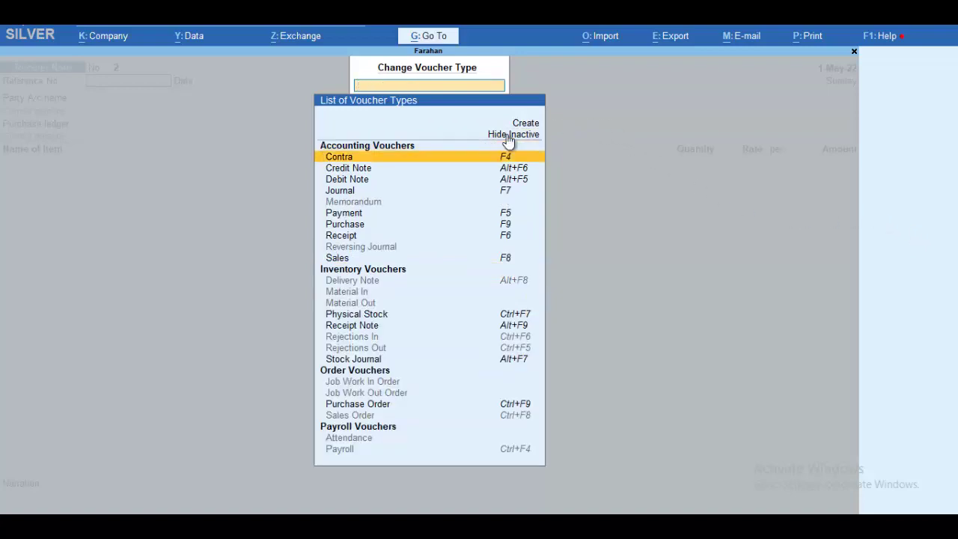
key("Down")
key("Down")
key("Down")
key("Down")
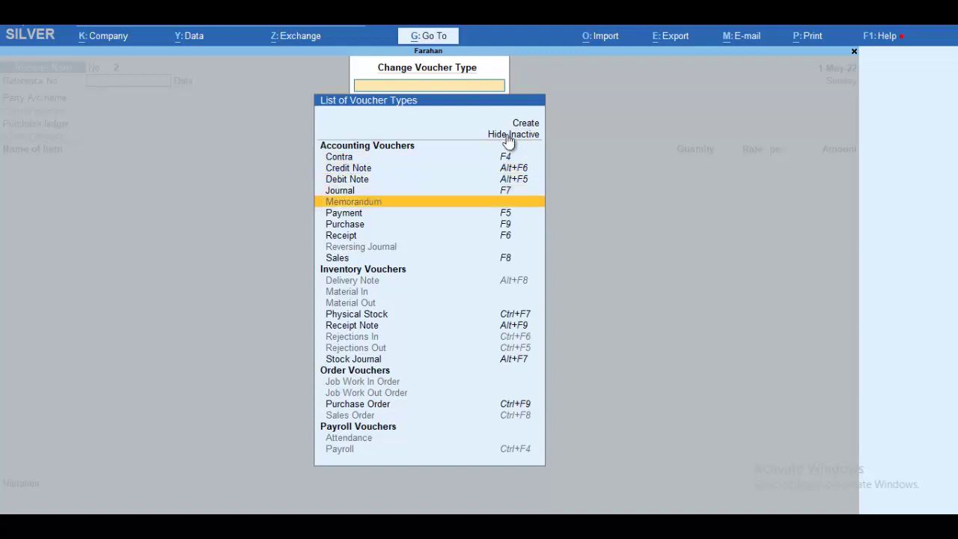
key("Down")
key("Down")
key("Down")
key("Down")
key("Down")
key("Down")
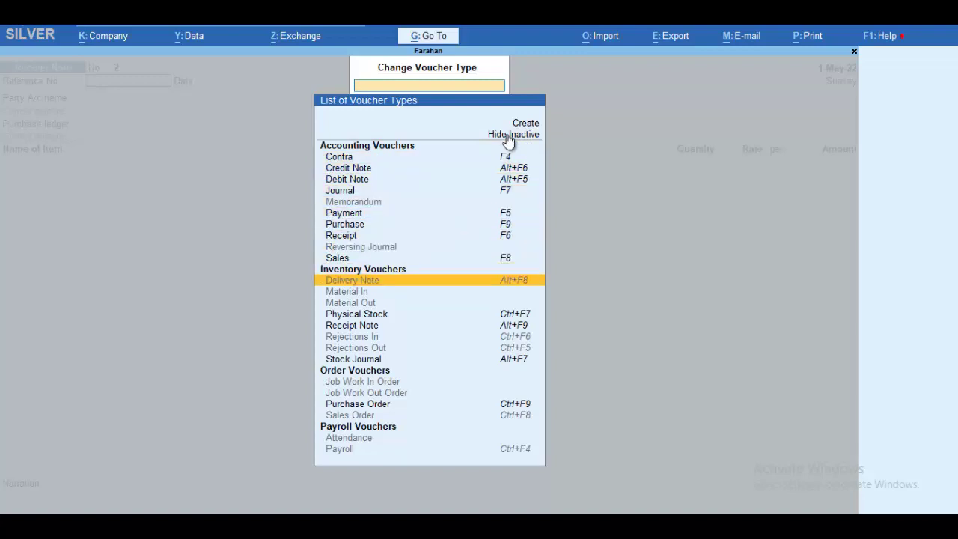
key("Down")
key("Down")
key("Down")
key("Down")
key("Down")
key("Down")
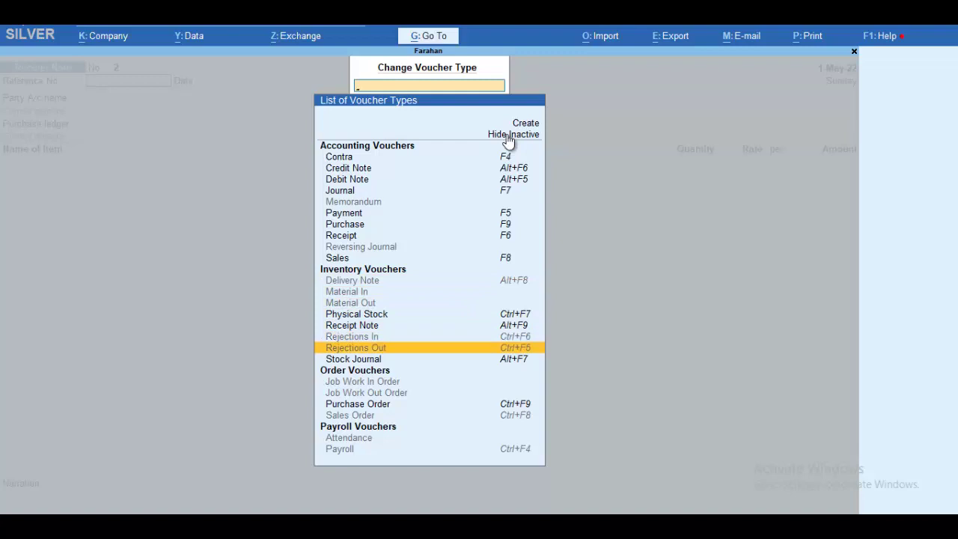
key("Down")
key("Up")
key("Return")
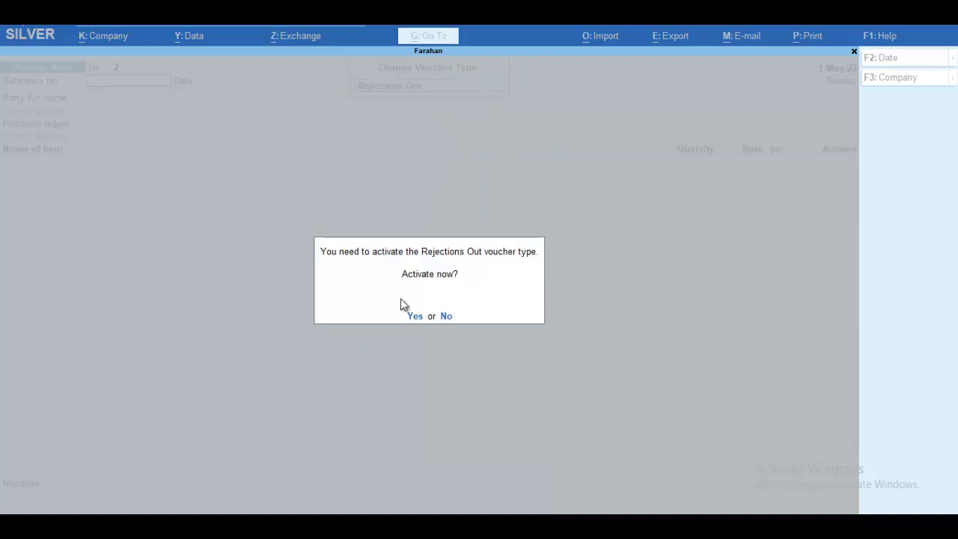
left_click(412, 316)
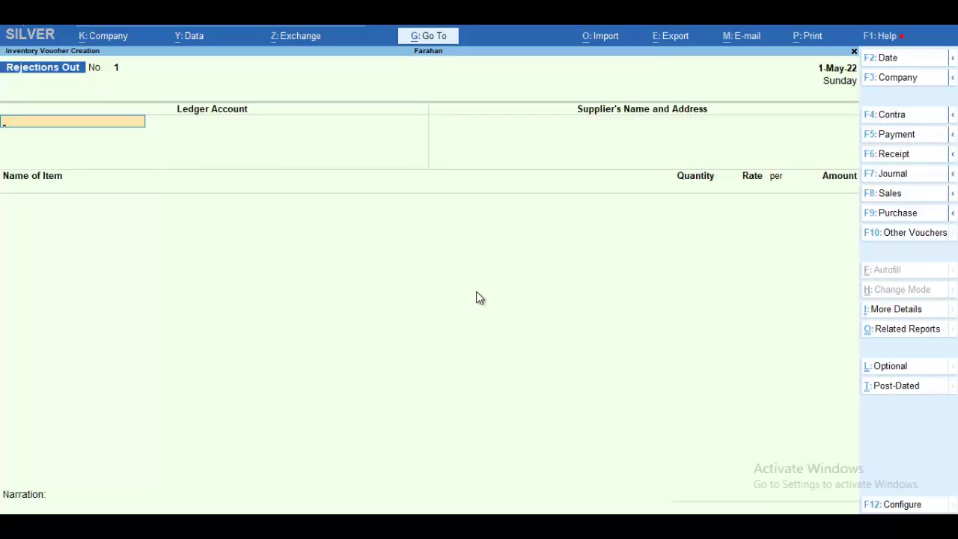
Set the supplier as the ledger account of the rejections-out voucher, accept the supplier's name and leave the address blank
key("Down")
key("Down")
key("Down")
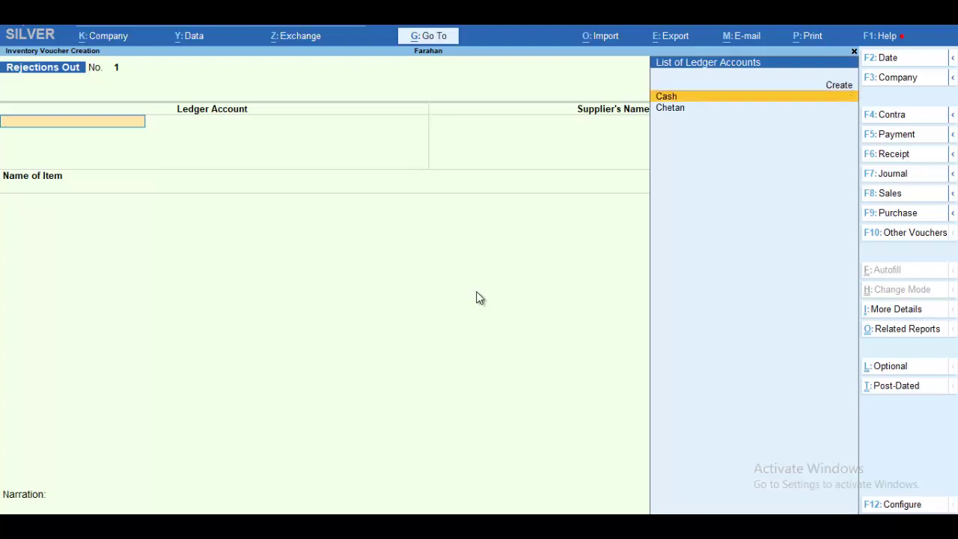
key("Return")
key("Return")
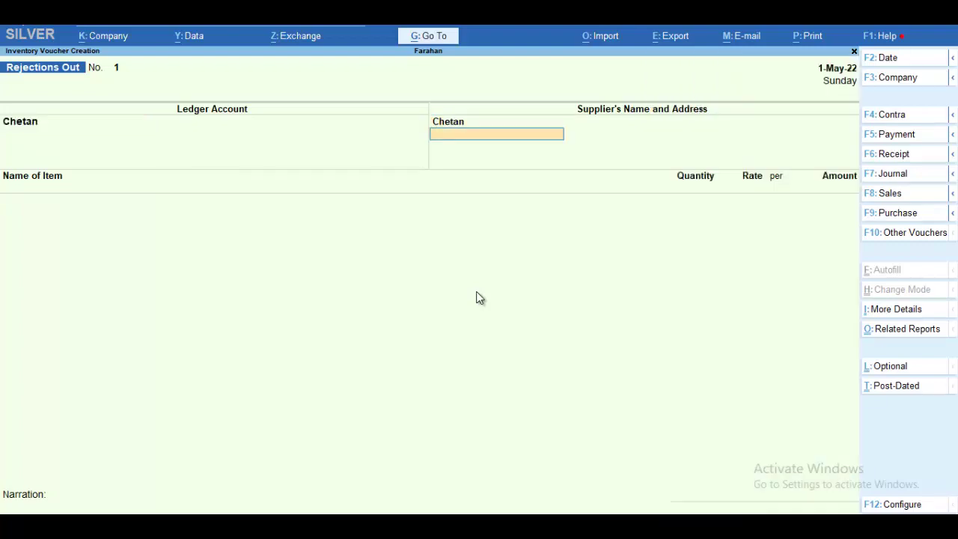
key("Return")
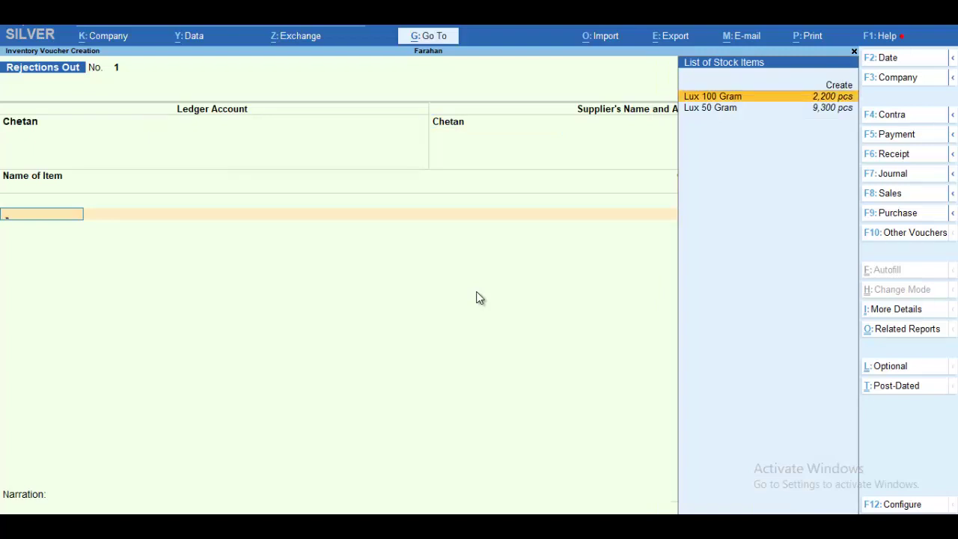
Add Lux 100 Gram to the rejections-out voucher with 20 pcs at 14.00 against tracking number 1
key("Return")
key("Return")
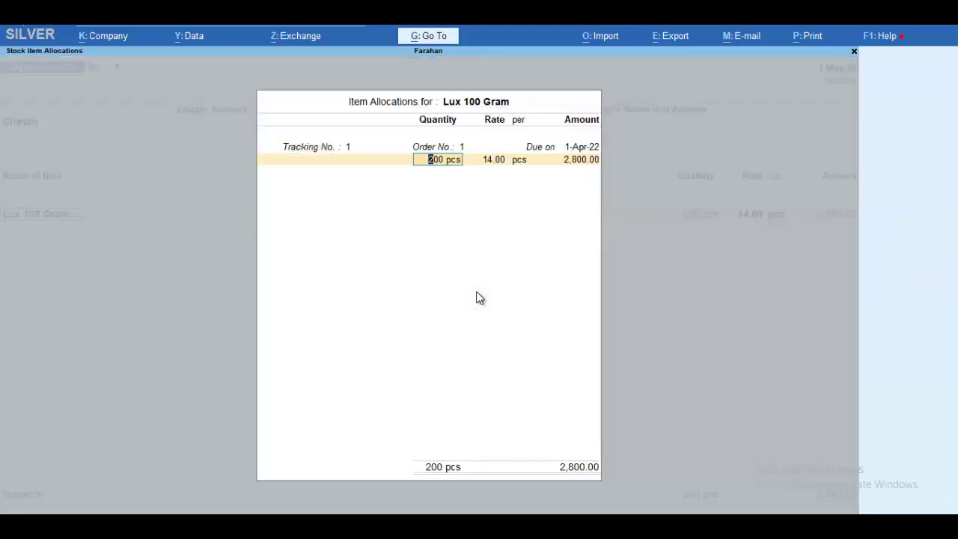
type("20")
key("Return")
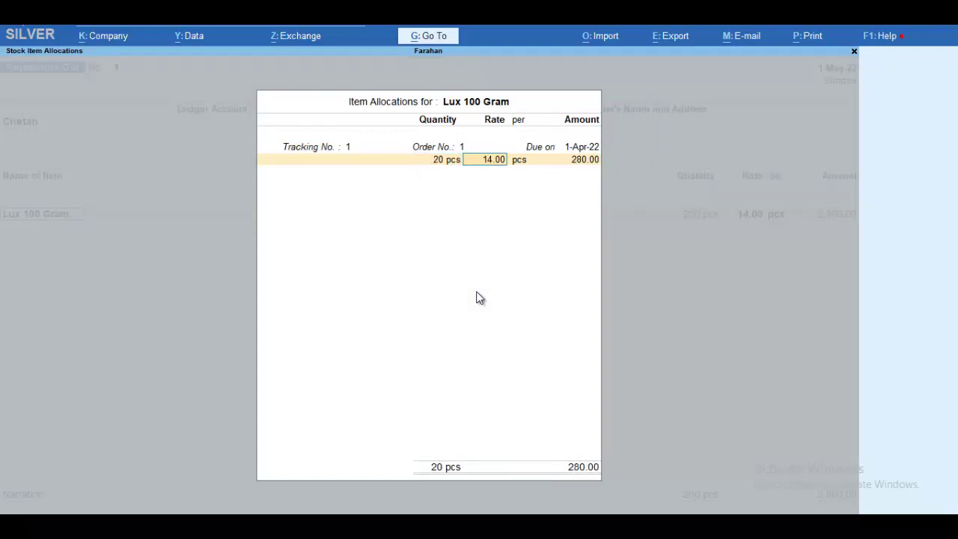
key("Return")
key("Return")
key("Return")
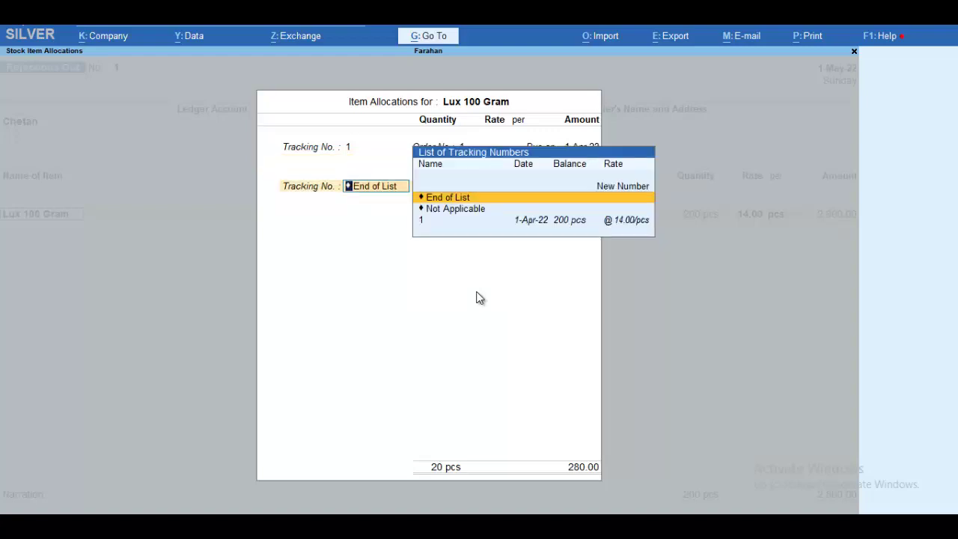
key("Return")
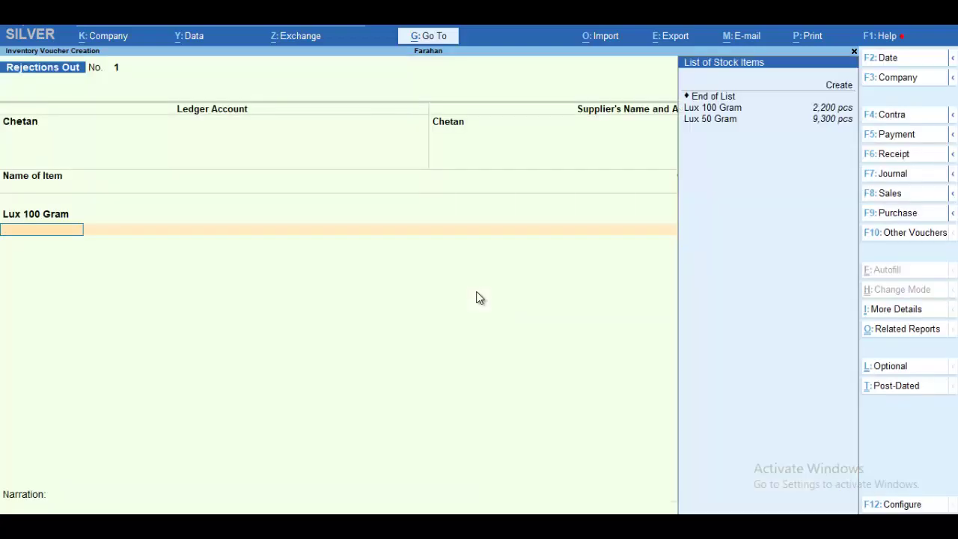
Add Lux 50 Gram to the rejections-out voucher with 60 pcs at 18.00 against tracking number 1
key("Down")
key("Down")
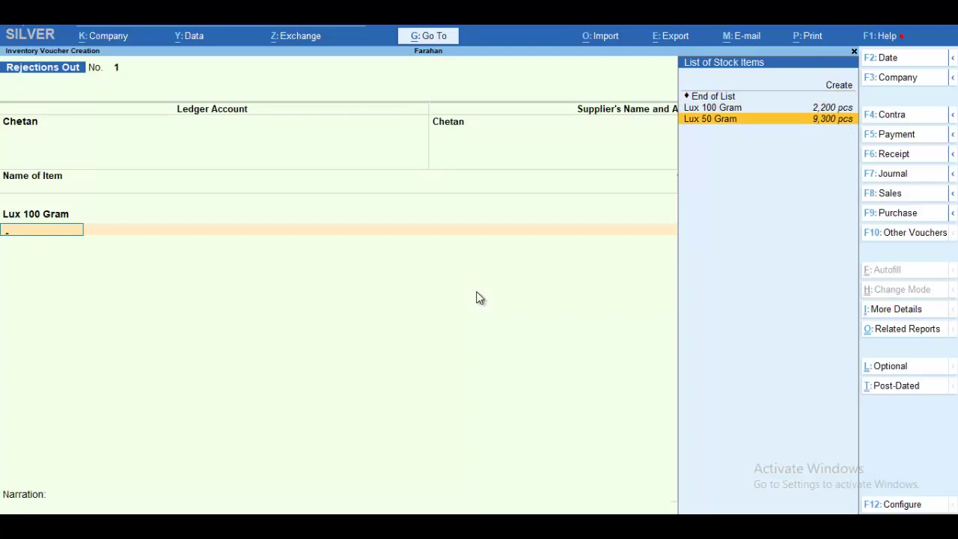
key("Return")
key("Return")
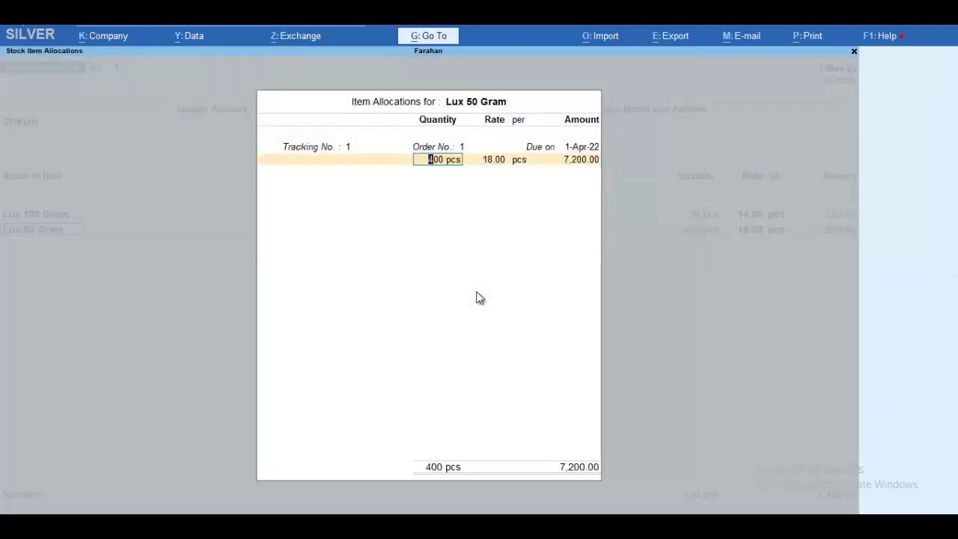
type("60")
key("Return")
key("Return")
key("Return")
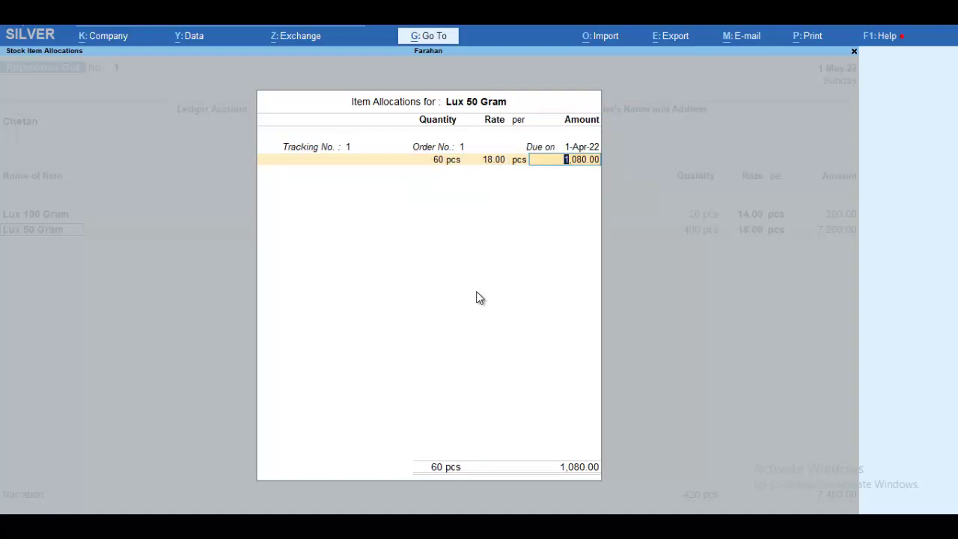
key("Return")
key("Return")
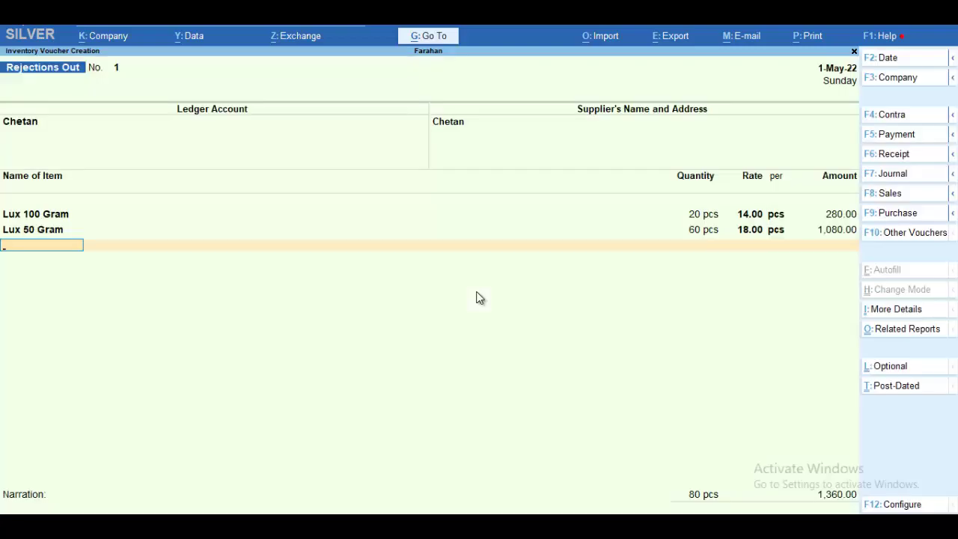
End the rejections-out item list, leave the narration blank and save the voucher
key("Return")
key("Return")
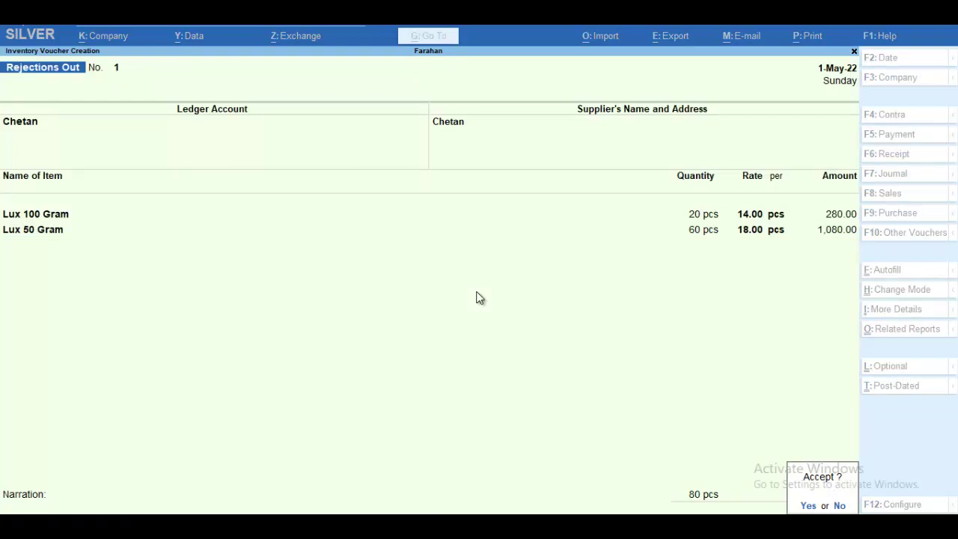
key("Return")
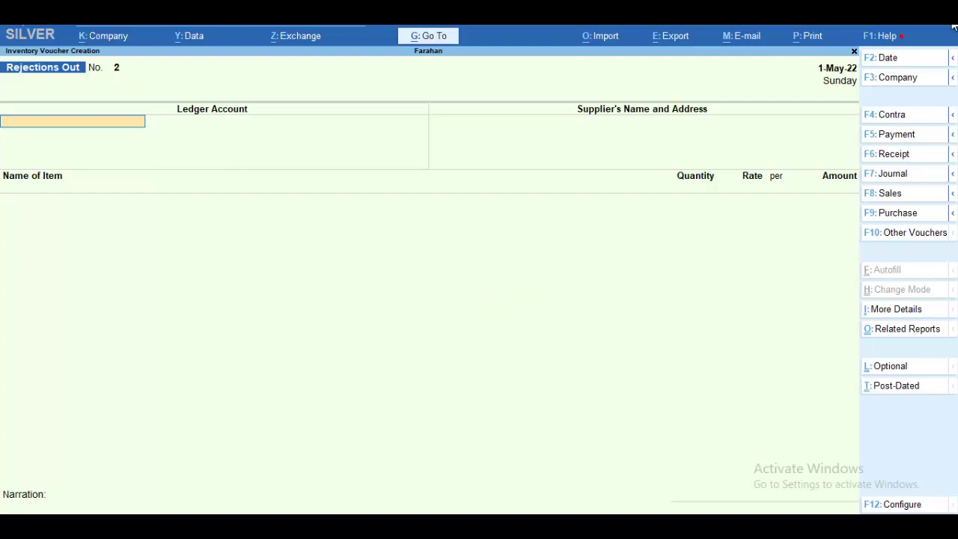
Change the voucher date to 2-May-22 and switch to a purchase voucher
left_click(900, 58)
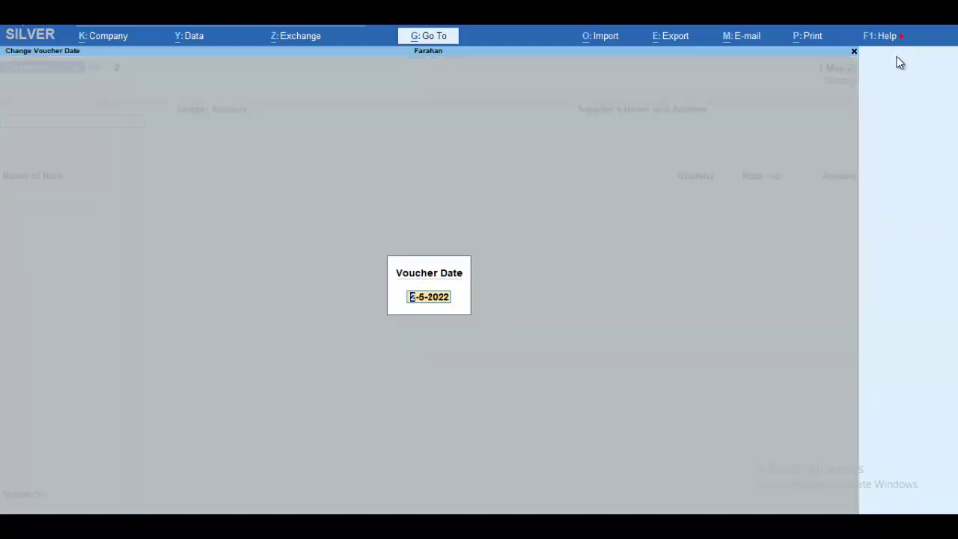
key("Return")
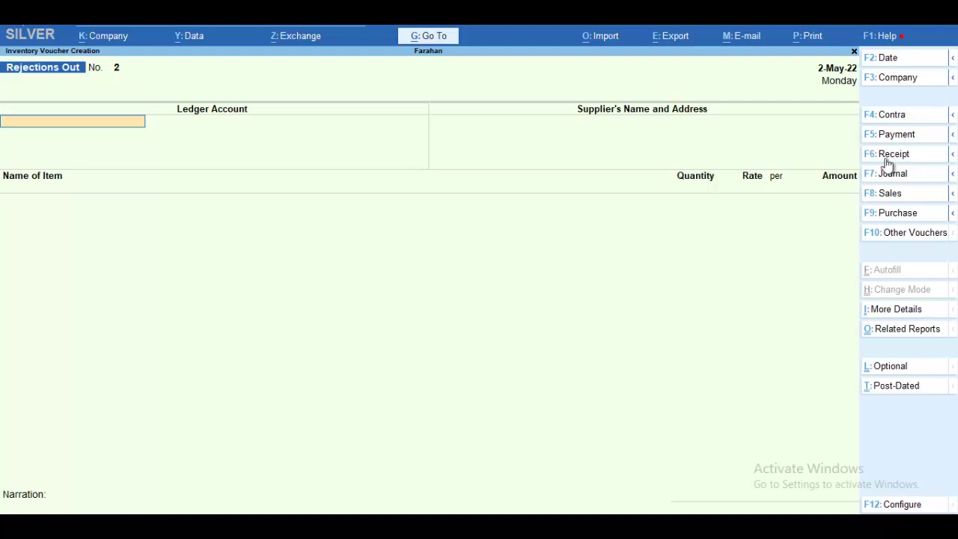
left_click(902, 212)
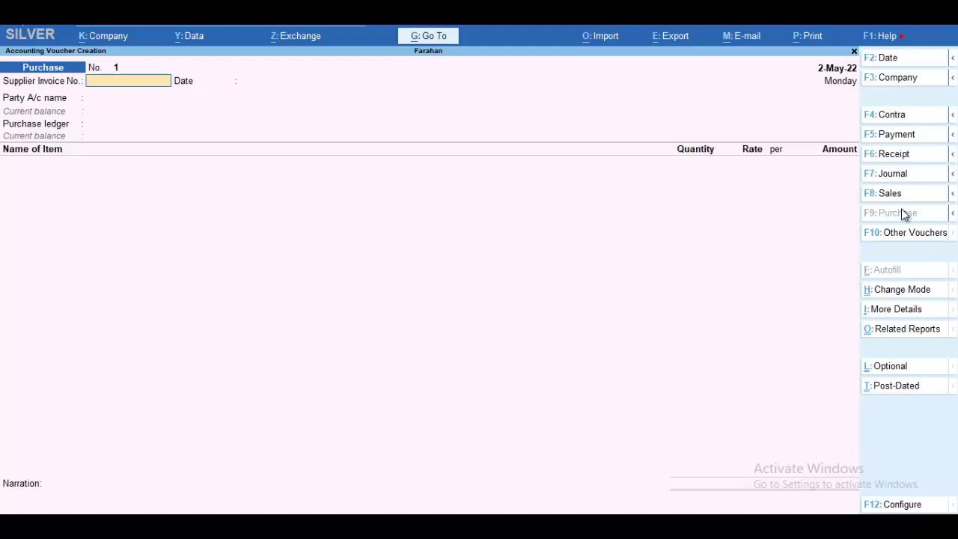
Enter supplier invoice number 49 dated 2-May-22 and choose the supplier as the party account
type("49")
key("Return")
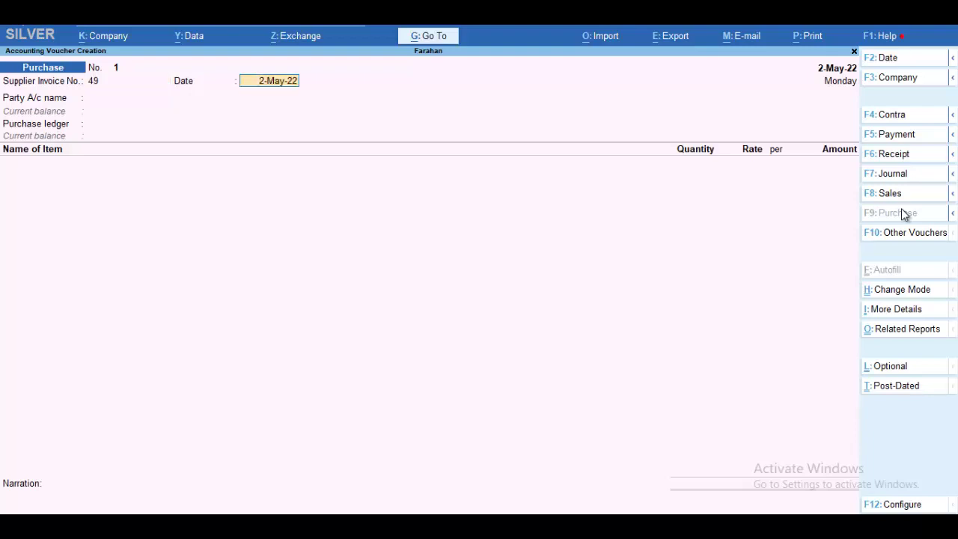
key("Return")
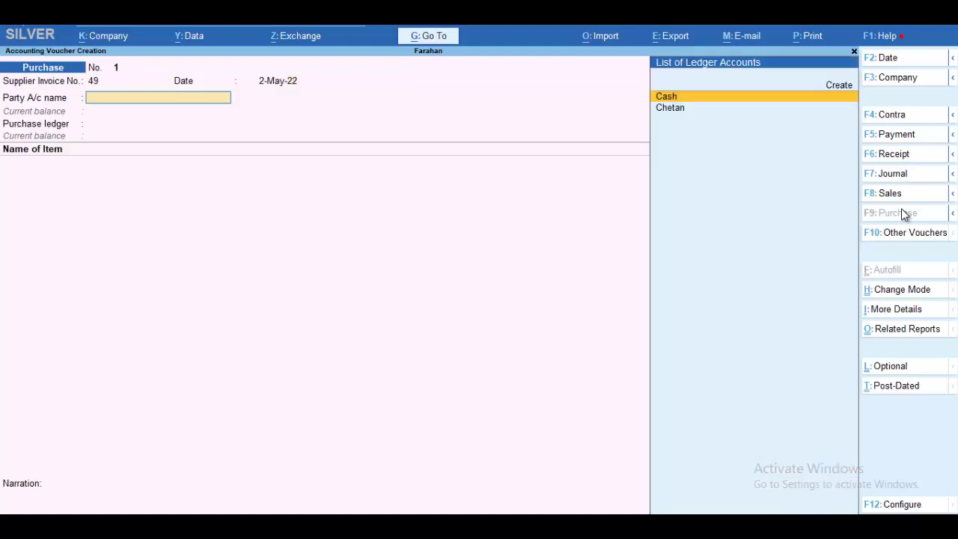
key("Down")
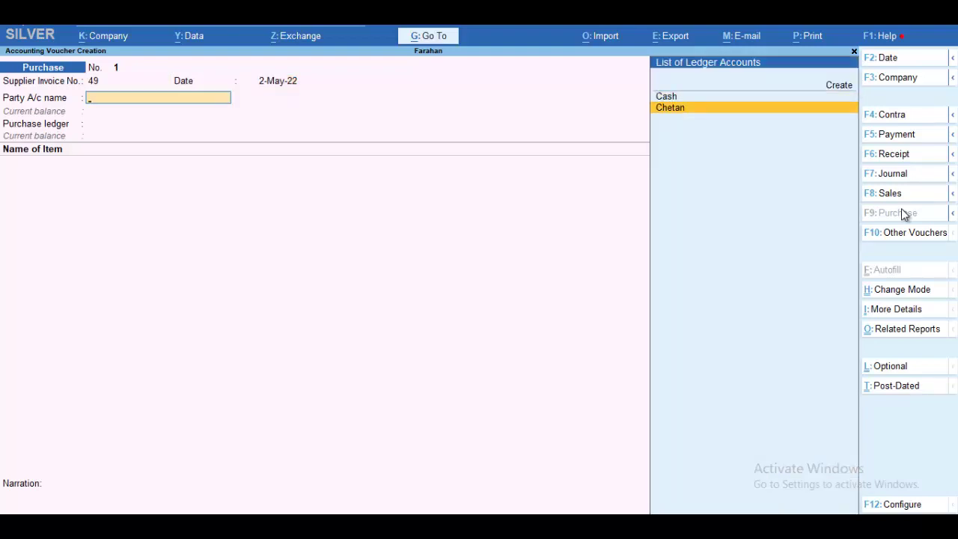
key("Return")
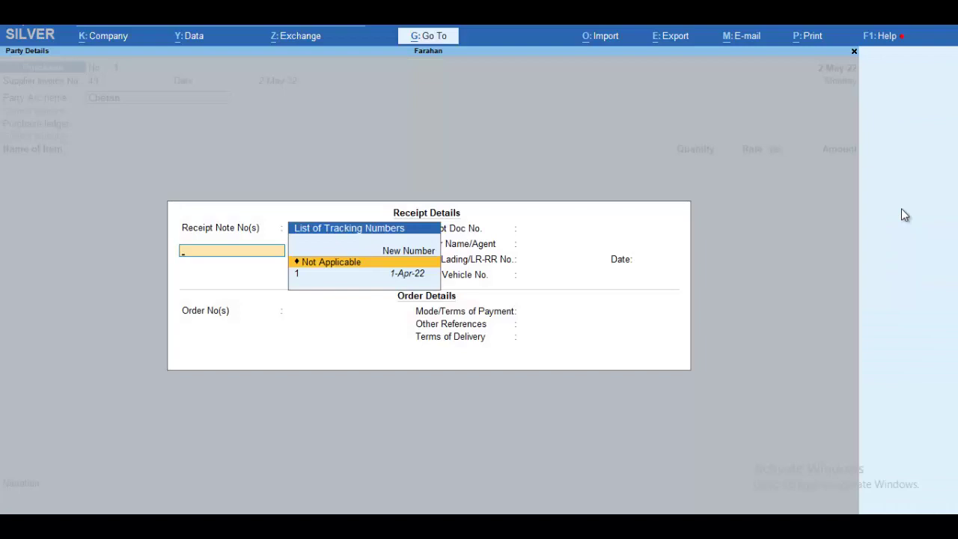
Link receipt note 1 of 1-Apr-22 to the purchase, leaving the carrier, bill of lading and vehicle details blank
key("Down")
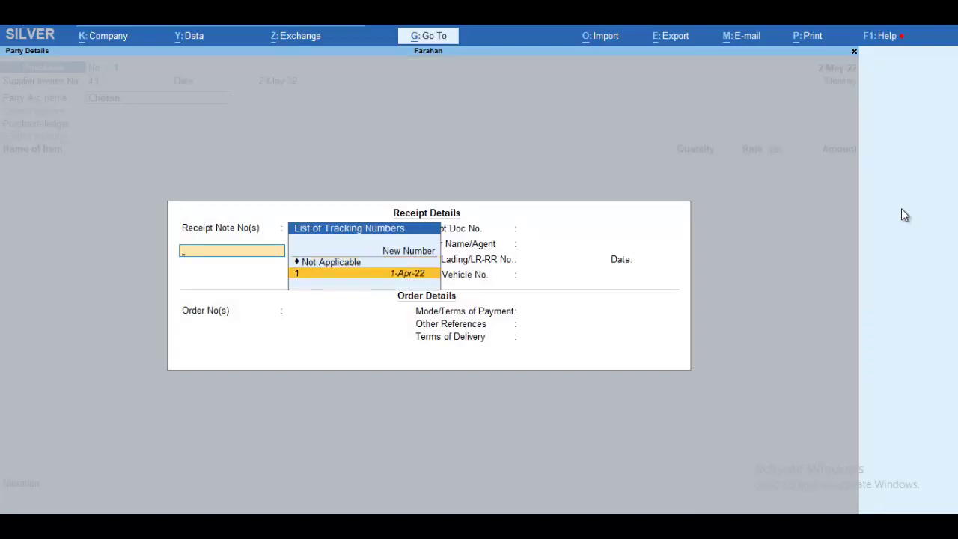
key("Return")
key("Return")
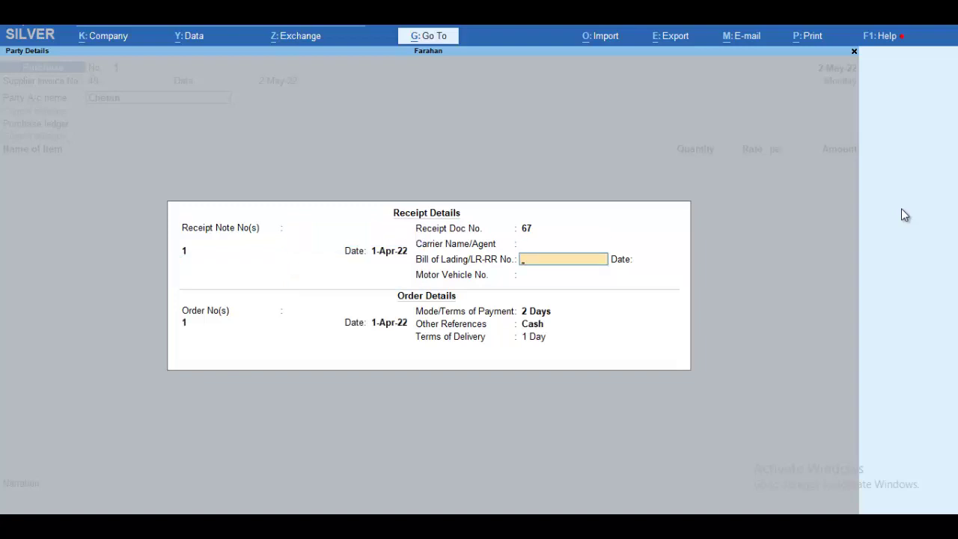
key("Return")
key("Return")
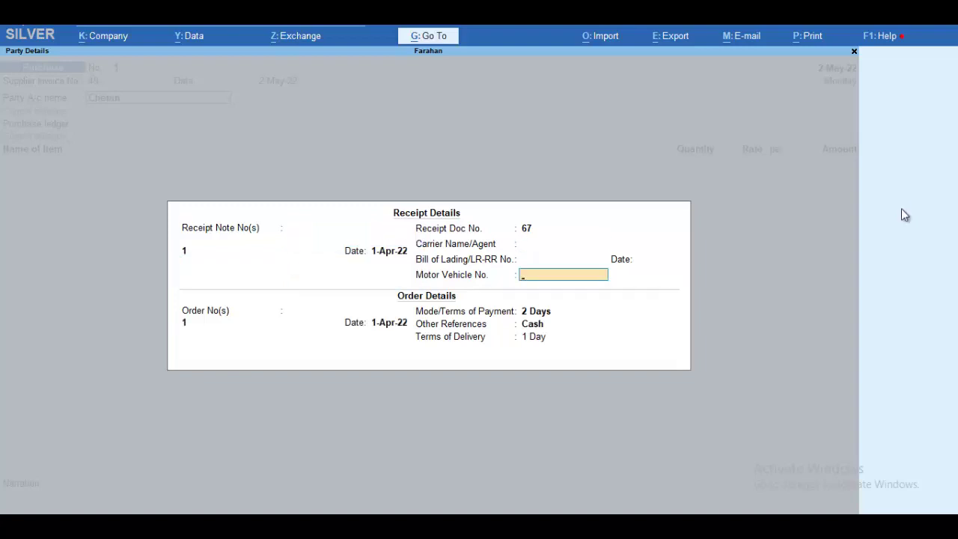
key("Return")
key("Return")
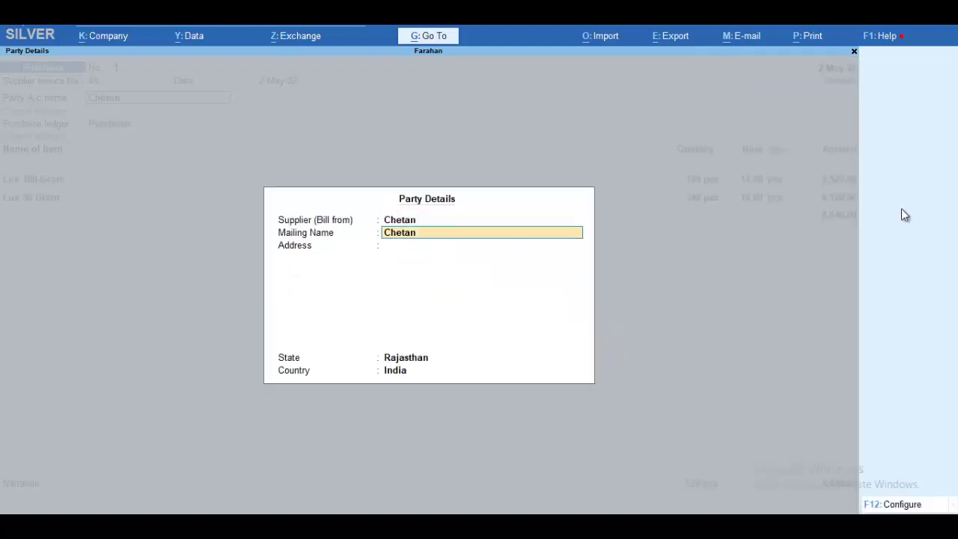
Accept the supplier's party details with a blank address and use the Purchase ledger for the voucher
key("Return")
key("Return")
key("Return")
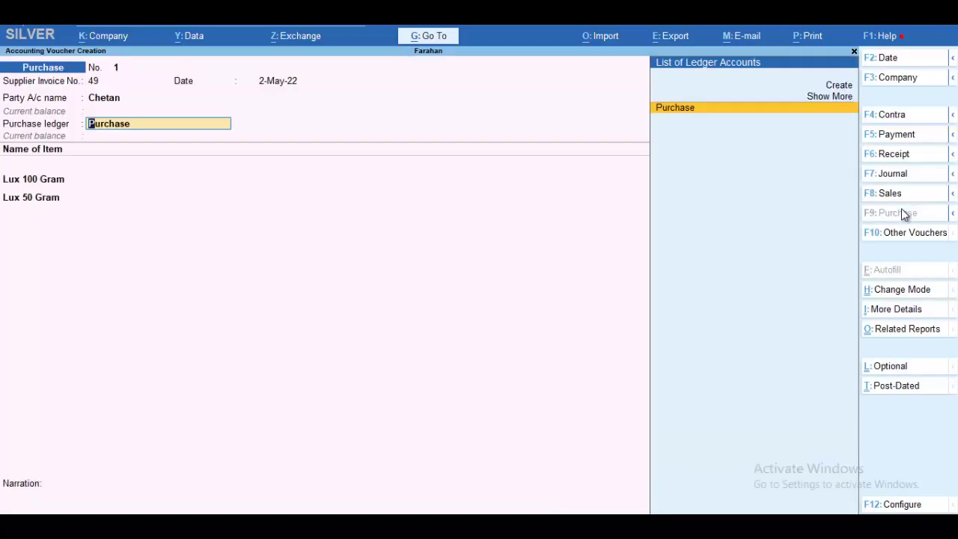
key("Return")
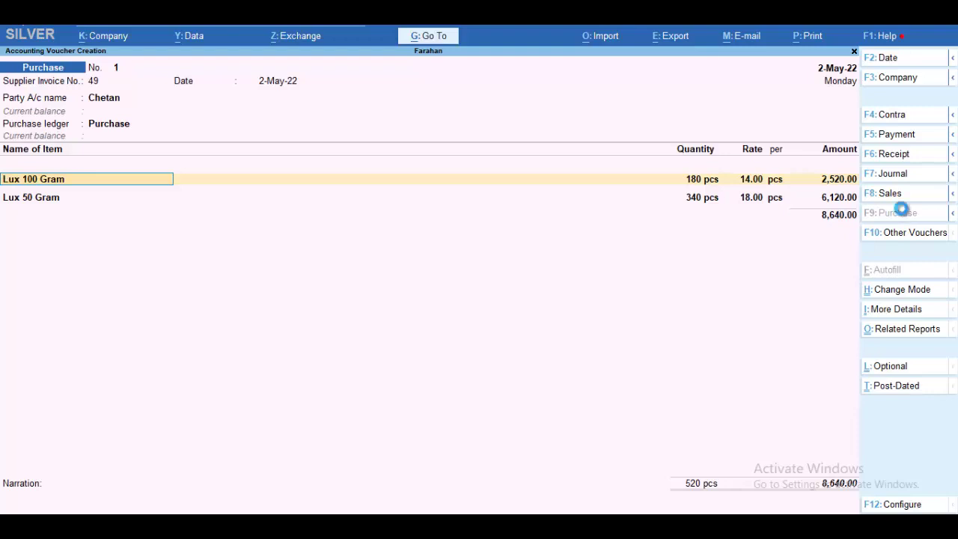
Accept the Lux 100 Gram purchase line of 180 pcs at 14.00, tracked to receipt note 1 and order 1
key("Return")
key("Return")
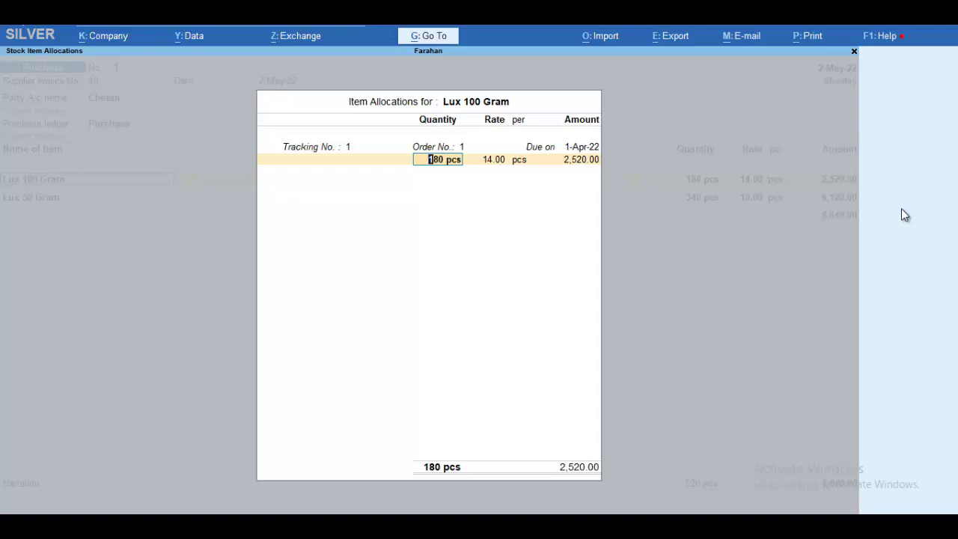
key("Return")
key("Return")
key("Return")
key("Return")
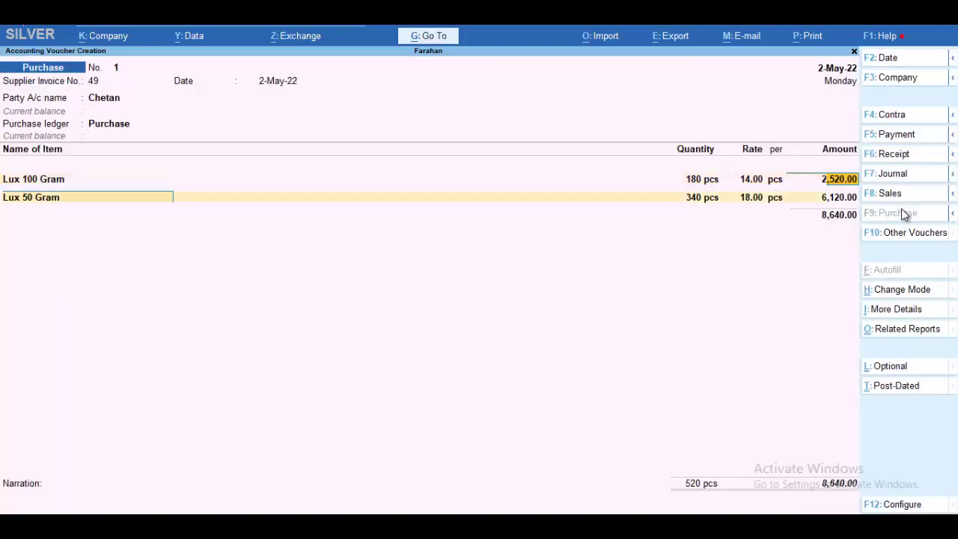
Accept the Lux 50 Gram purchase line of 340 pcs at 18.00, tracked to receipt note 1 and order 1
key("Return")
key("Return")
key("Return")
key("Return")
key("Return")
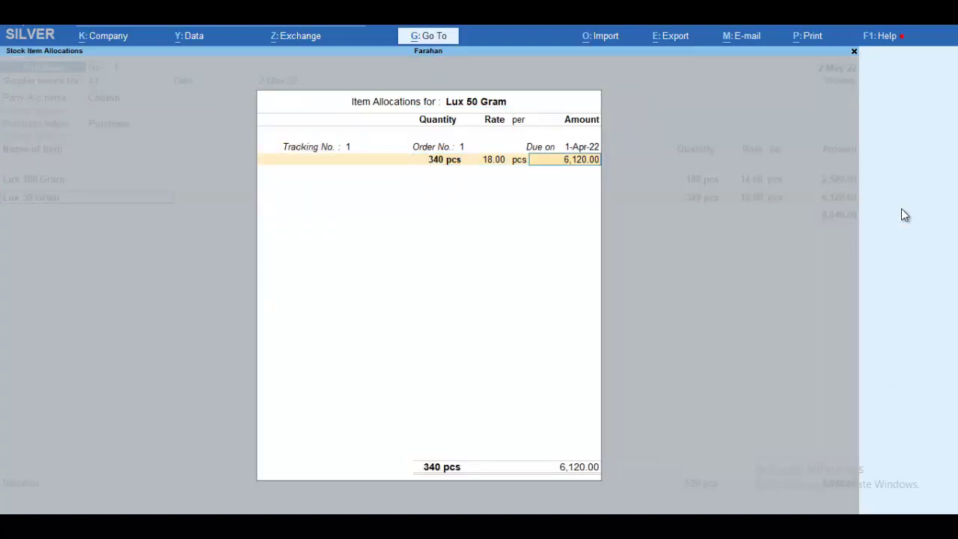
key("Return")
key("Return")
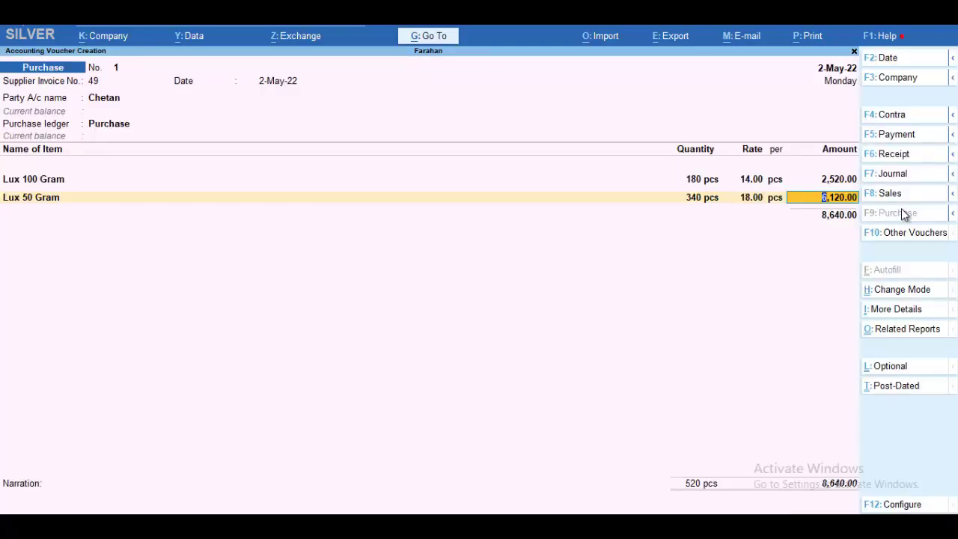
key("Return")
key("Return")
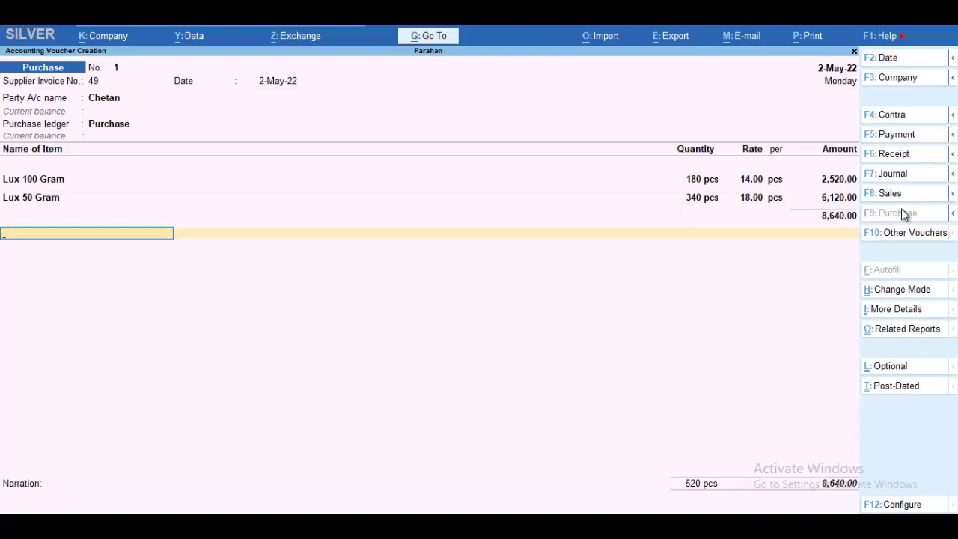
End the item list, leave the narration blank and save the purchase voucher
key("Return")
key("Return")
key("Return")
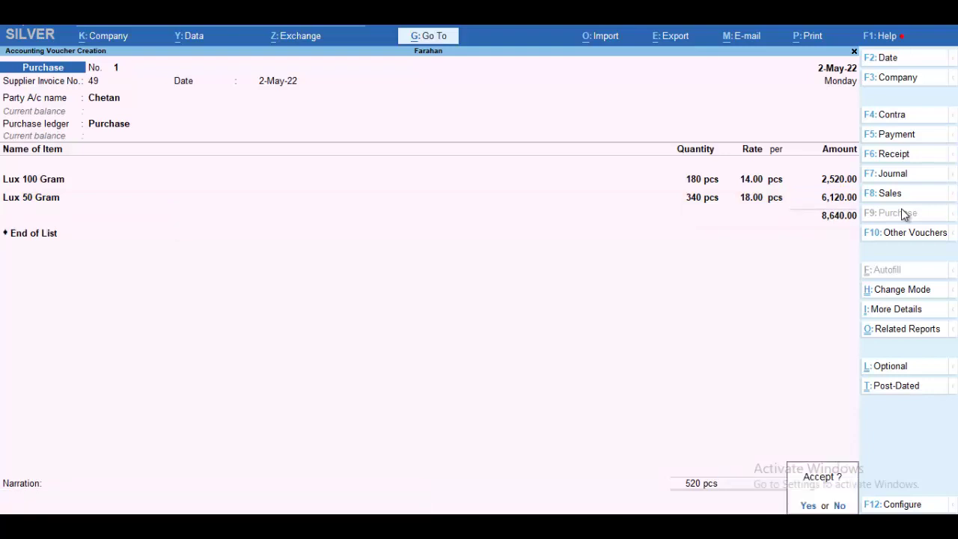
key("y")
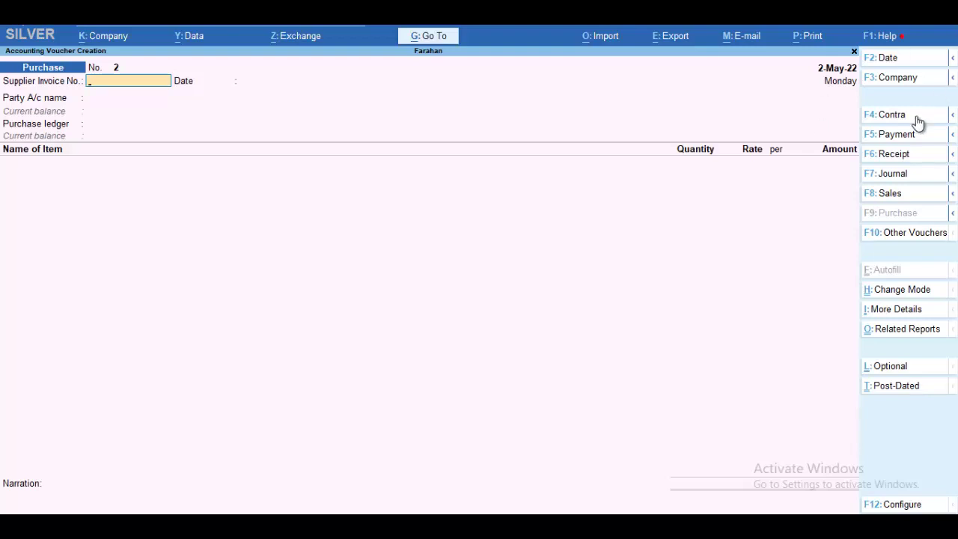
Start a payment voucher and debit the supplier's account with 8640
left_click(901, 140)
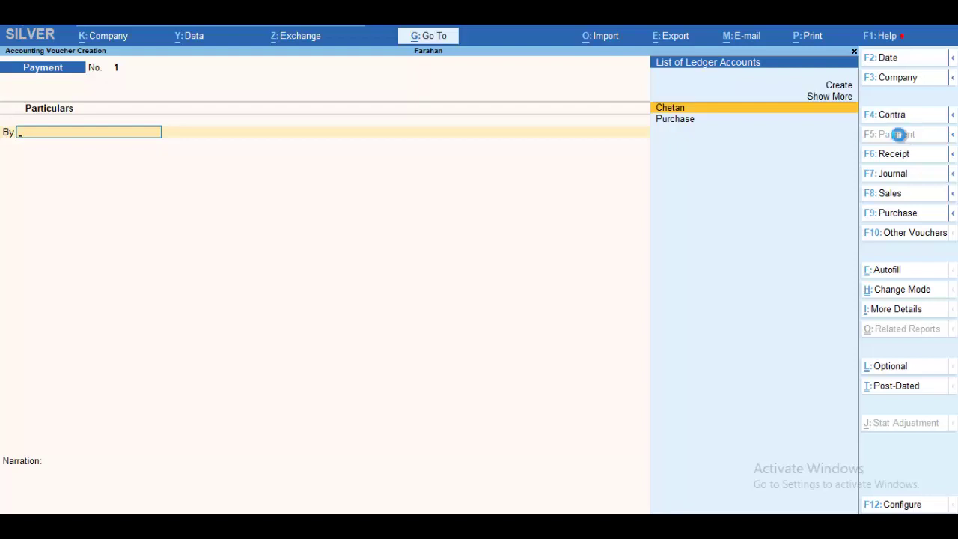
key("Return")
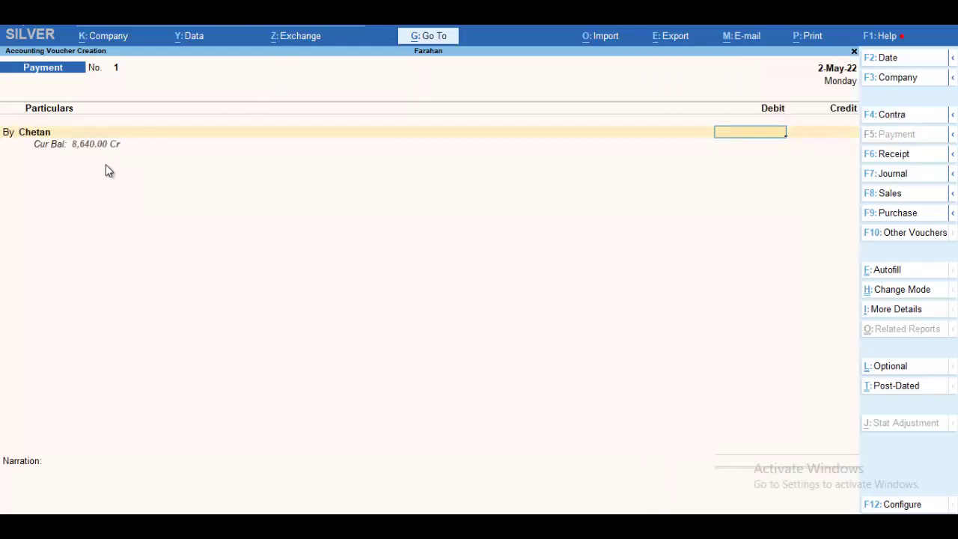
type("8640")
key("Return")
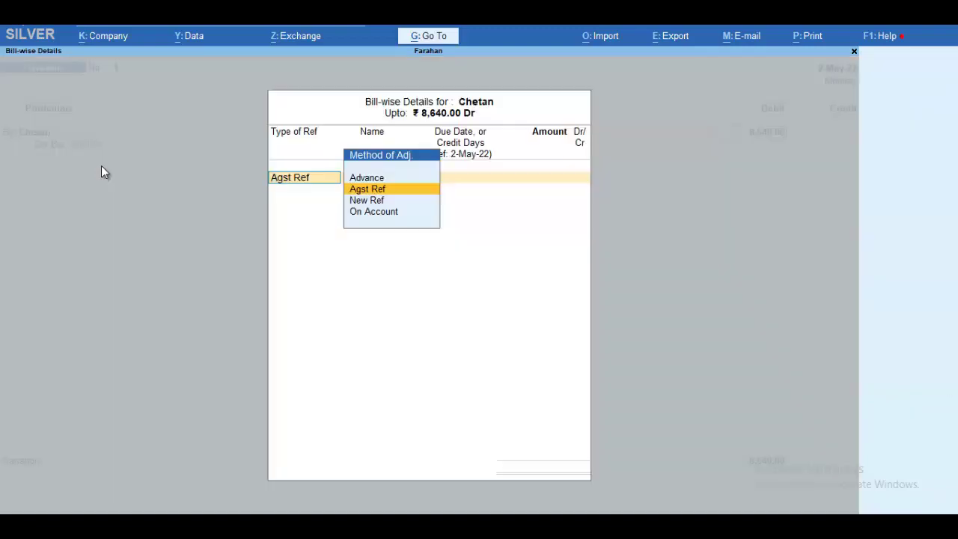
Allocate the full 8,640.00 payment as Agst Ref to the supplier's pending bill 49
key("Return")
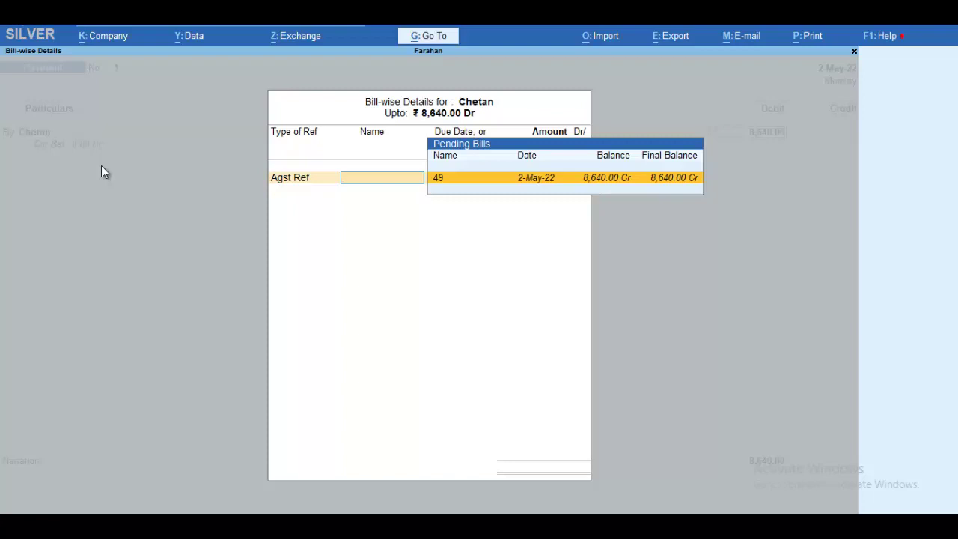
key("Return")
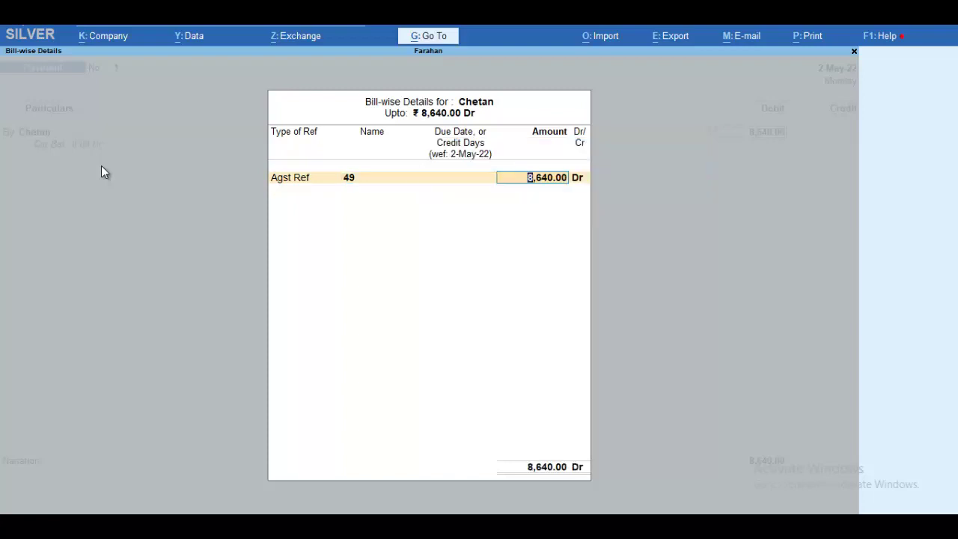
key("Return")
key("Return")
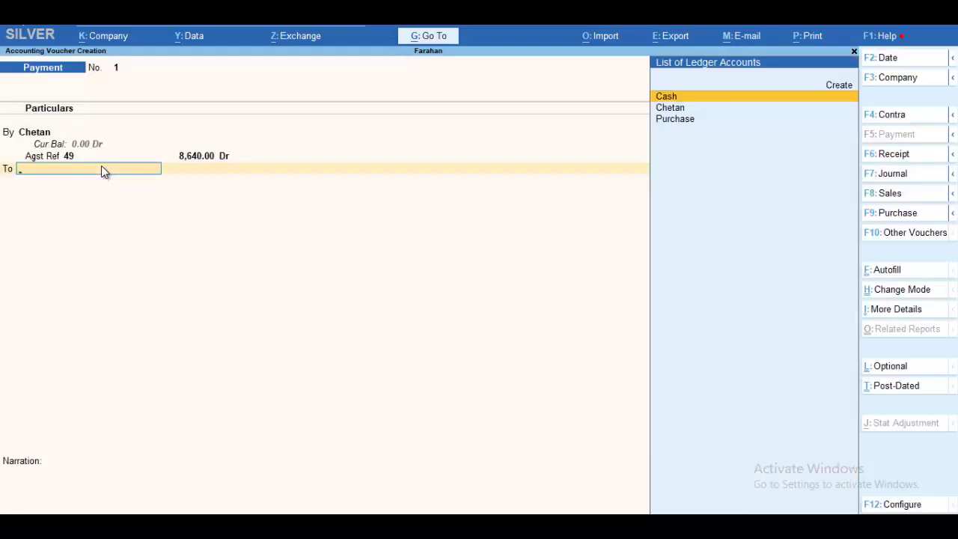
Credit Cash with 8,640.00 and save the payment voucher with a blank narration
key("Return")
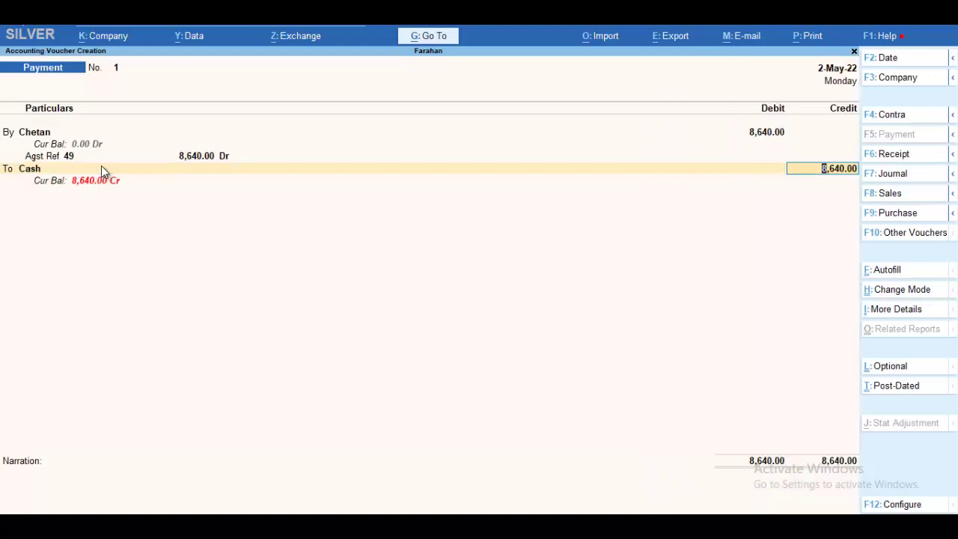
key("Return")
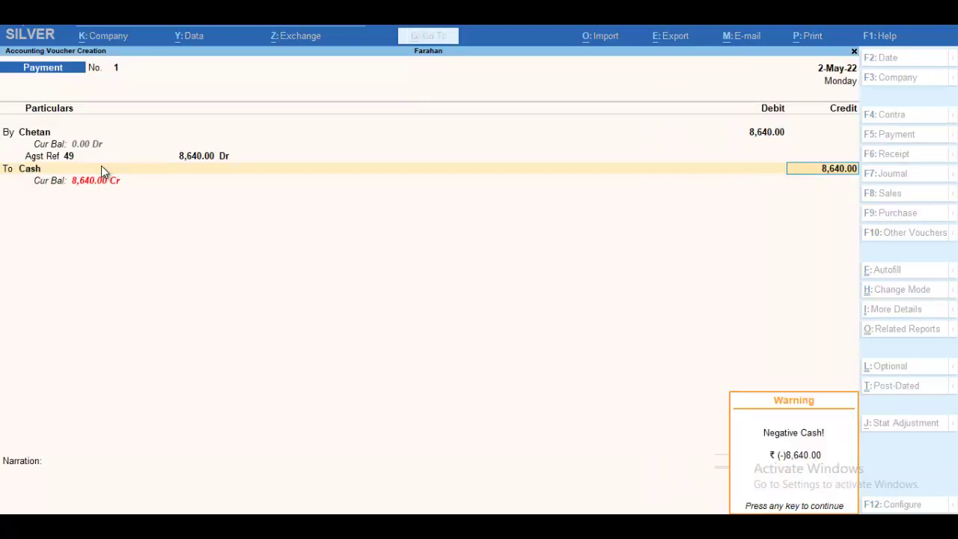
key("Return")
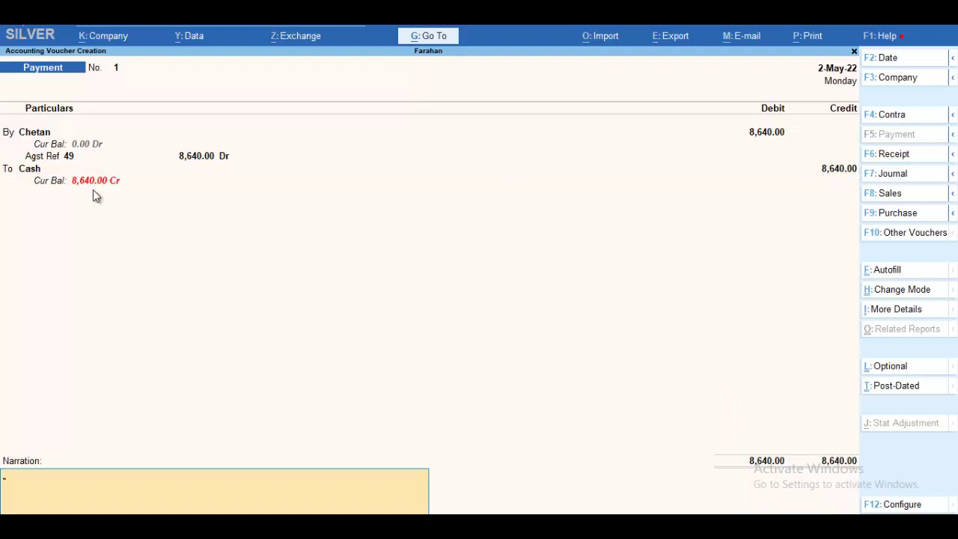
key("Return")
key("Return")
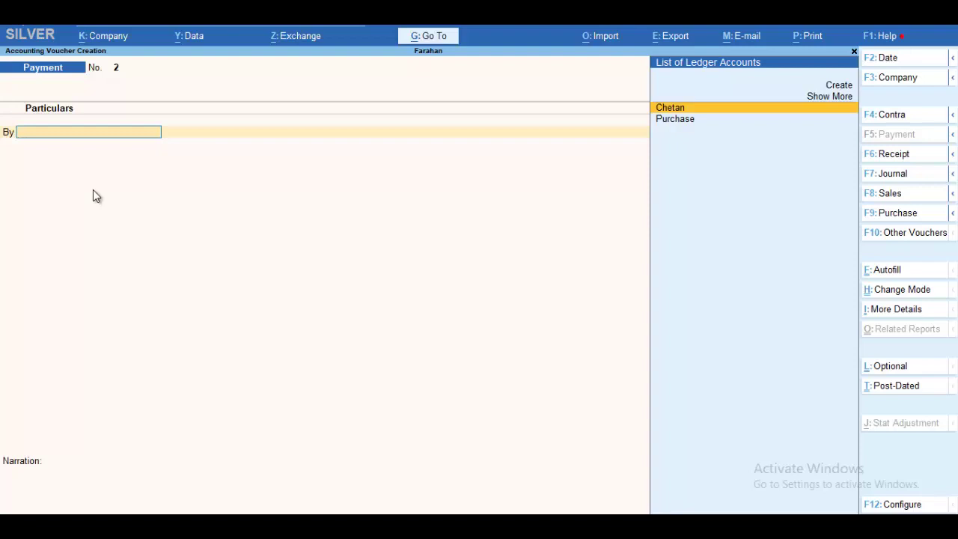
Leave voucher entry and open the Day Book report
key("Escape")
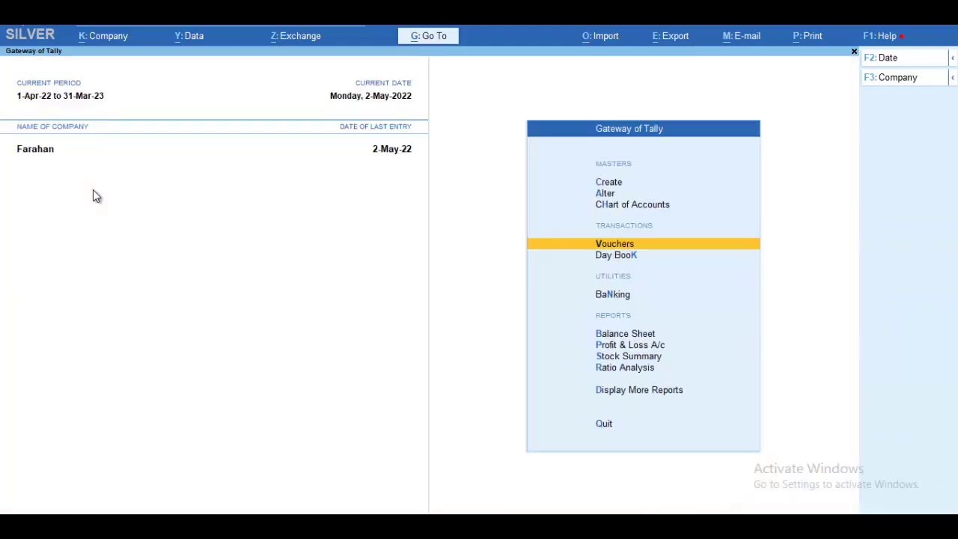
key("Down")
key("Down")
key("Down")
key("Down")
key("Down")
key("Down")
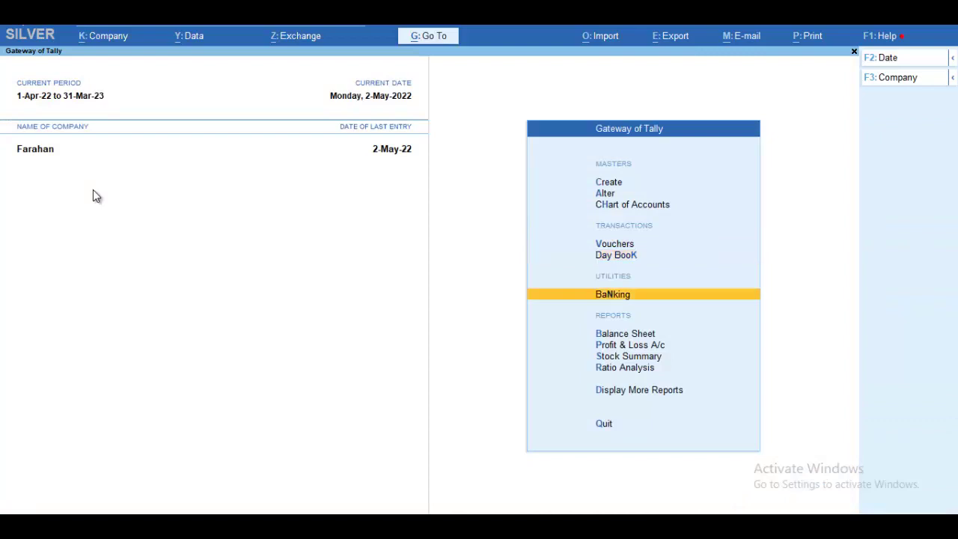
key("Down")
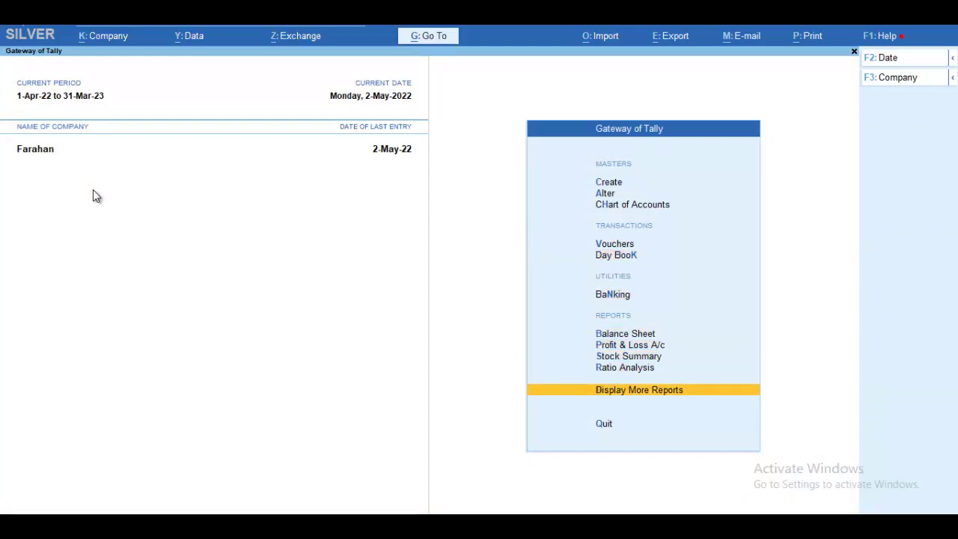
key("Return")
key("Down")
key("Return")
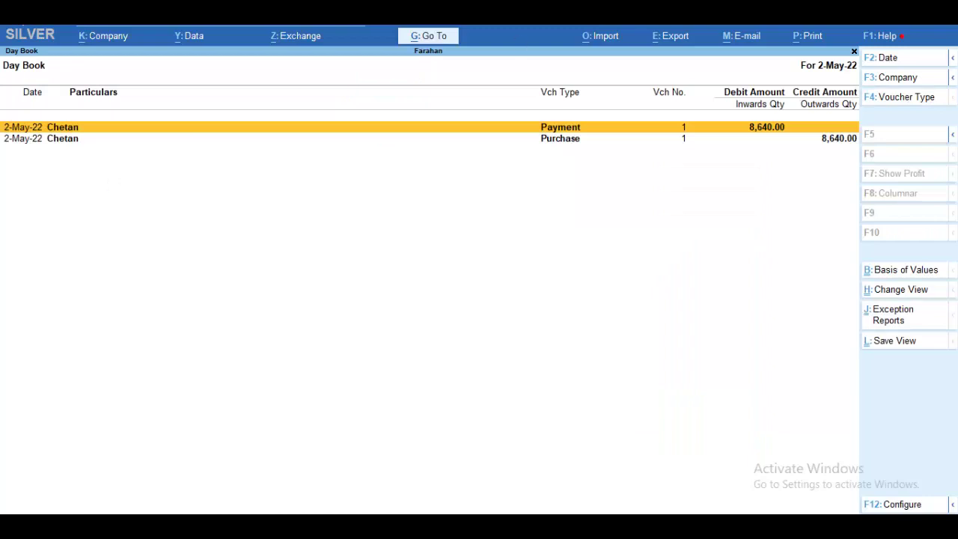
Extend the Day Book period to cover 1-Apr-22 to 2-May-22
left_click(902, 58)
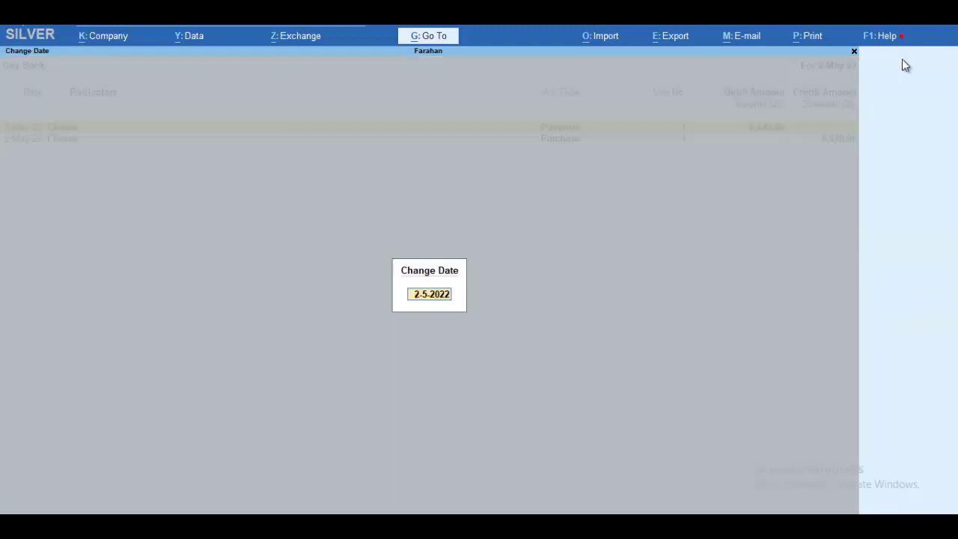
key("BackSpace")
key("Return")
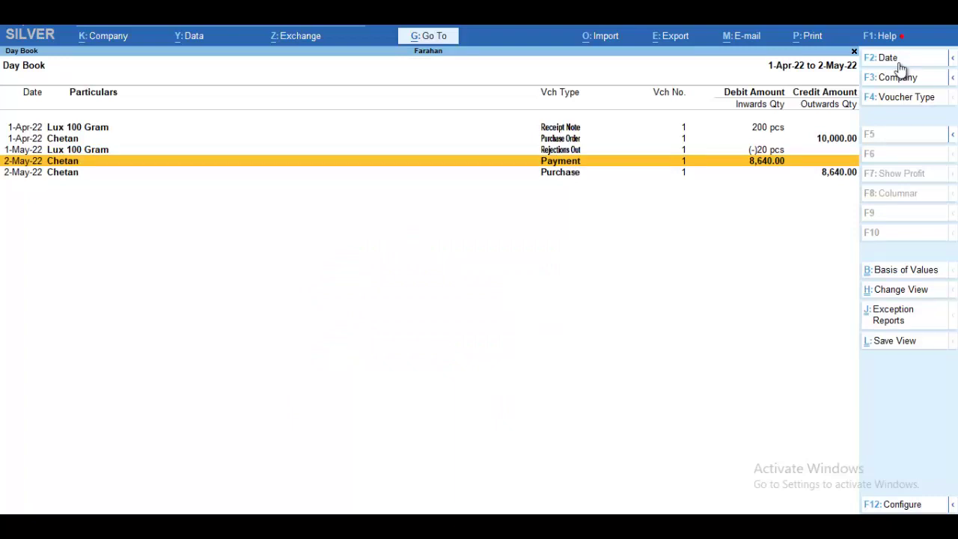
Open the 1-Apr-22 receipt note from the Day Book for review and return without altering it
key("Up")
key("Up")
key("Up")
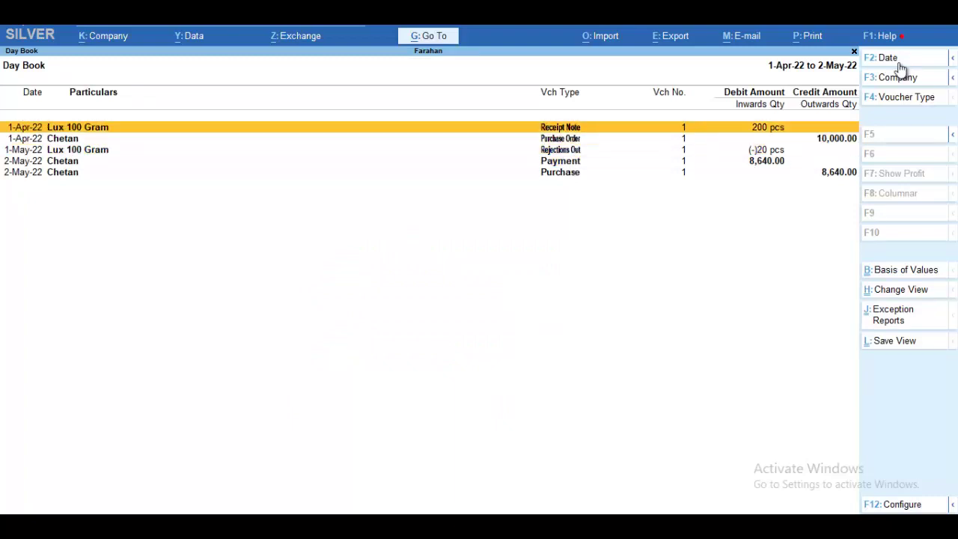
key("Down")
key("Up")
key("Return")
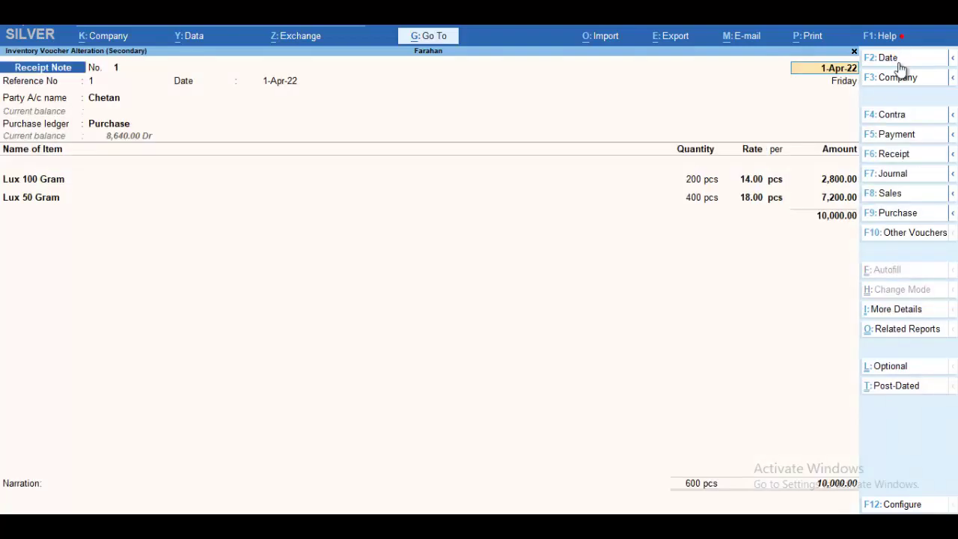
key("BackSpace")
key("Escape")
key("Return")
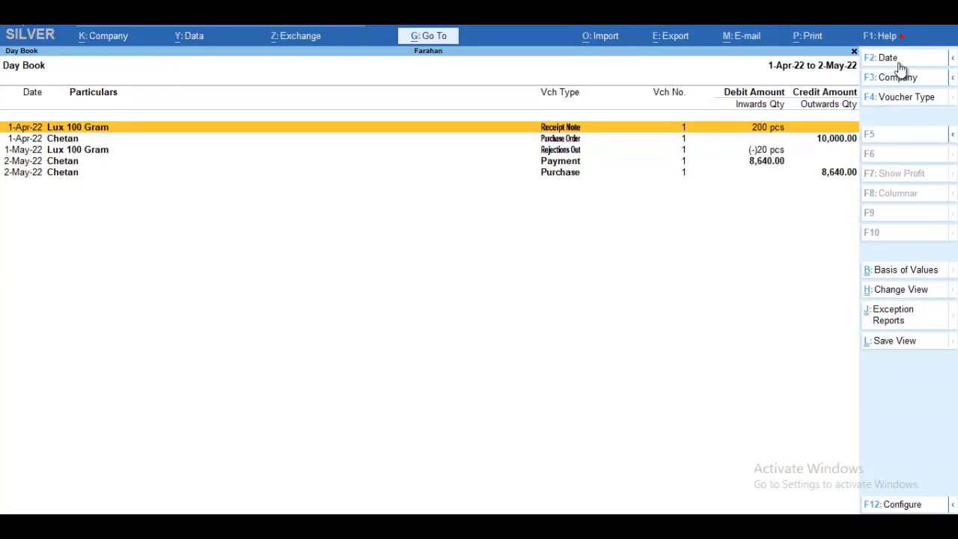
Close the Day Book and open the Statistics report from the statements of accounts
key("Escape")
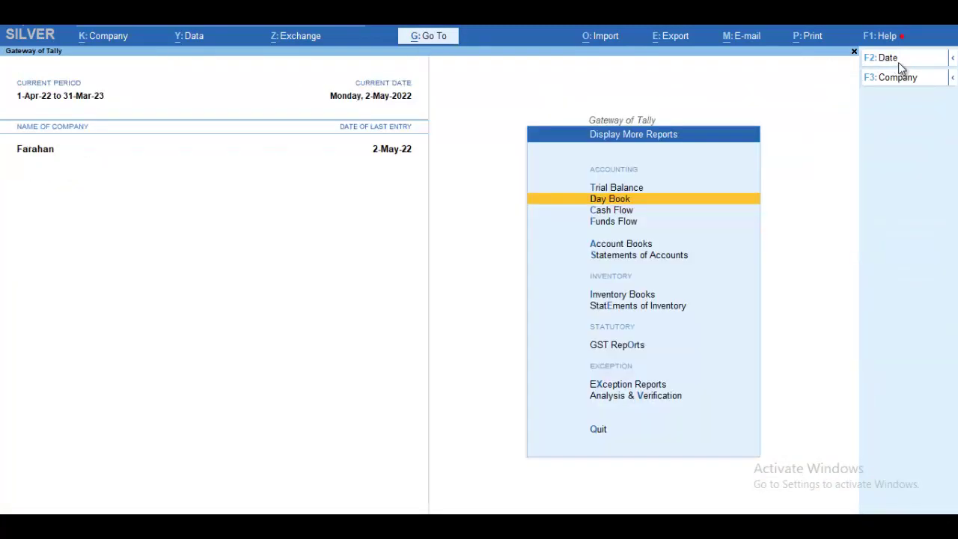
key("Down")
key("Down")
key("Down")
key("Down")
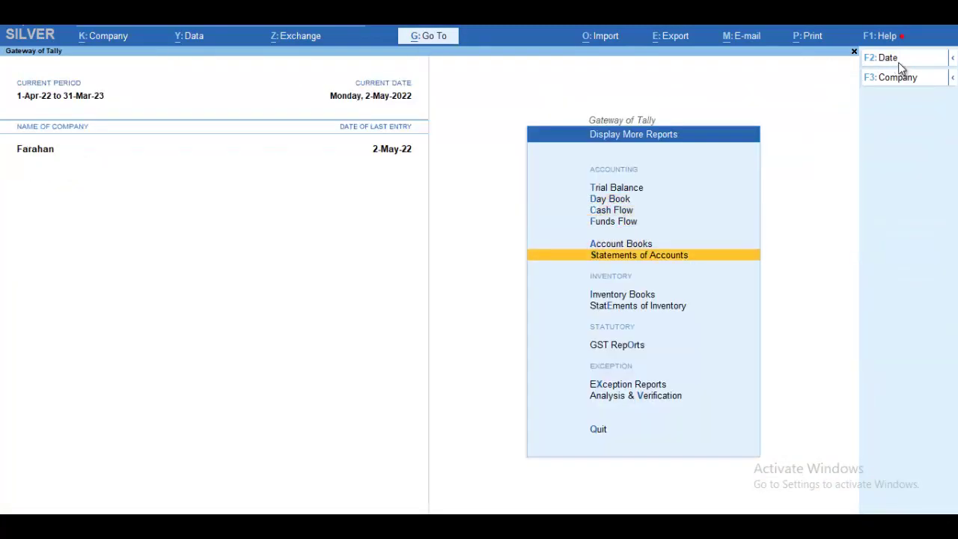
key("Return")
key("Down")
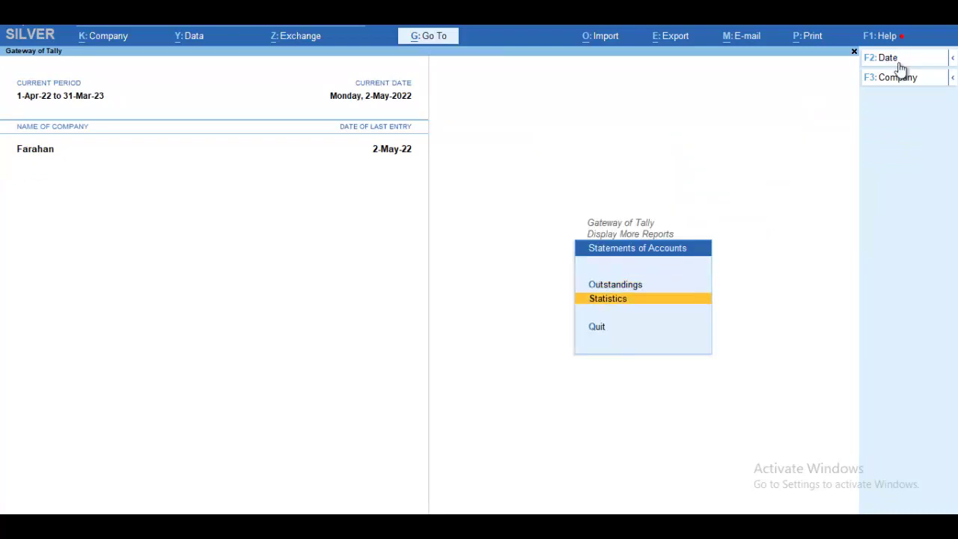
key("Return")
Examine the number of vouchers recorded for each voucher type, and close the Statistics report
key("Down")
key("Down")
key("Down")
key("Down")
key("Down")
key("Down")
key("Down")
key("Down")
key("Down")
key("Down")
key("Down")
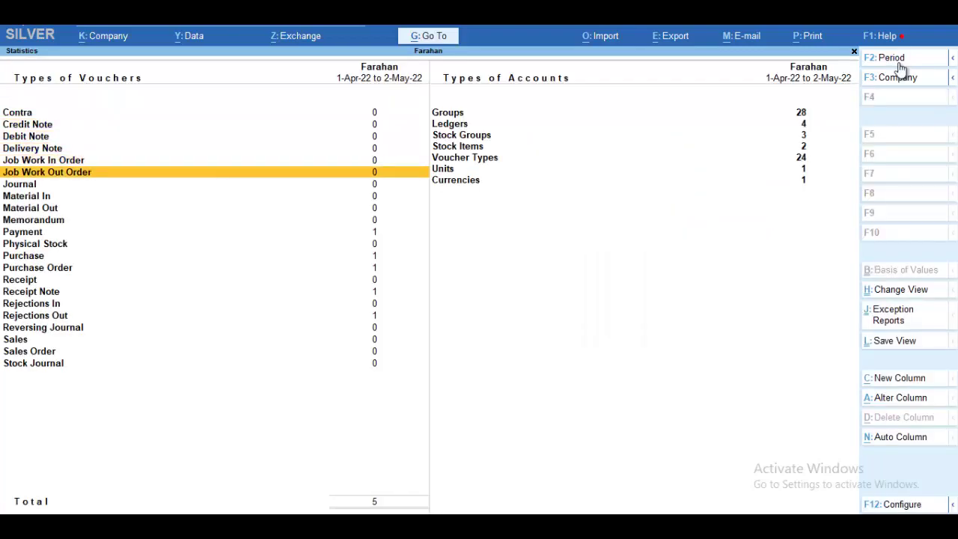
key("Down")
key("Down")
key("Down")
key("Down")
key("Down")
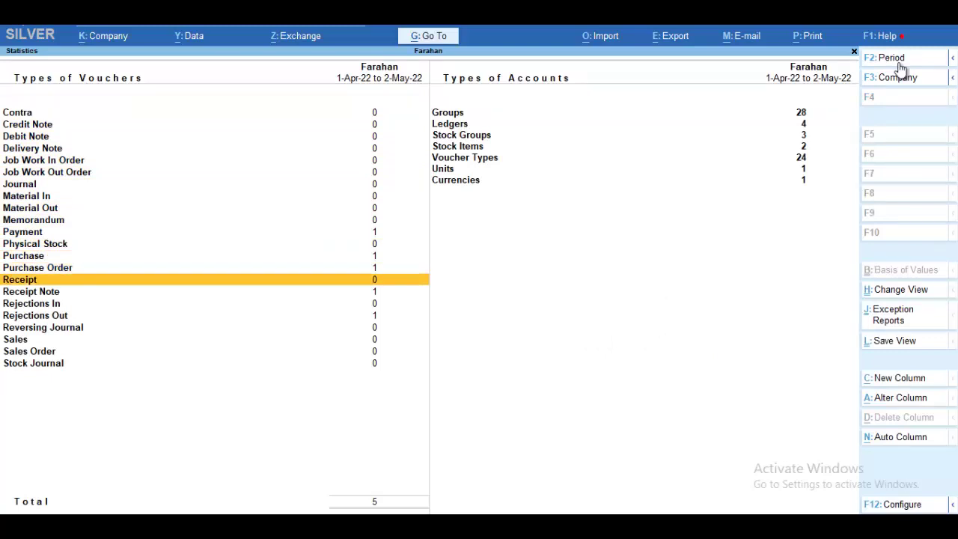
key("Down")
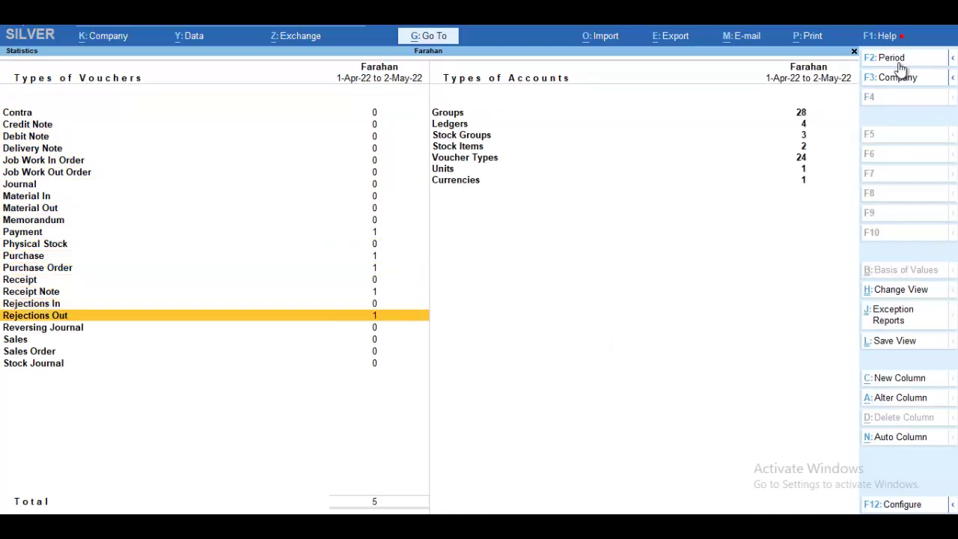
key("Down")
key("Escape")
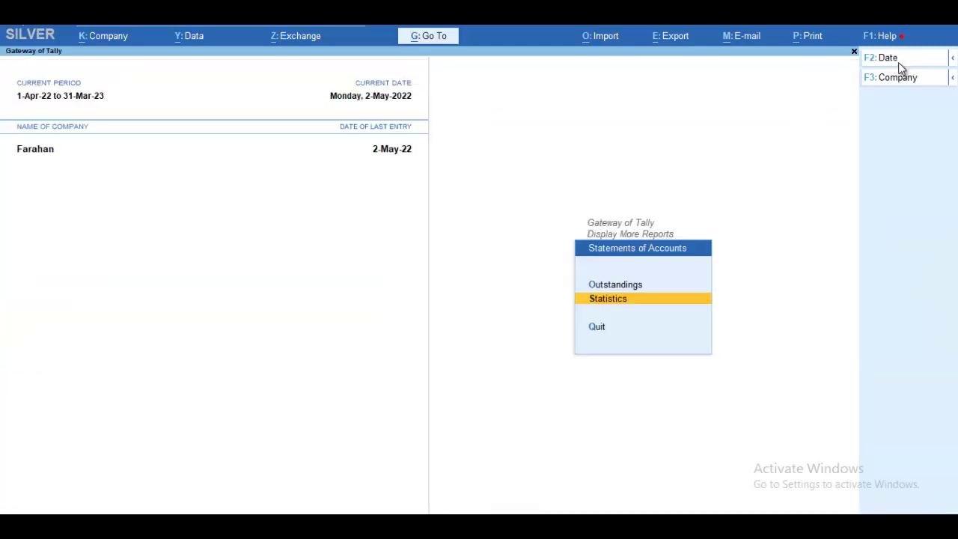
key("Escape")
key("Down")
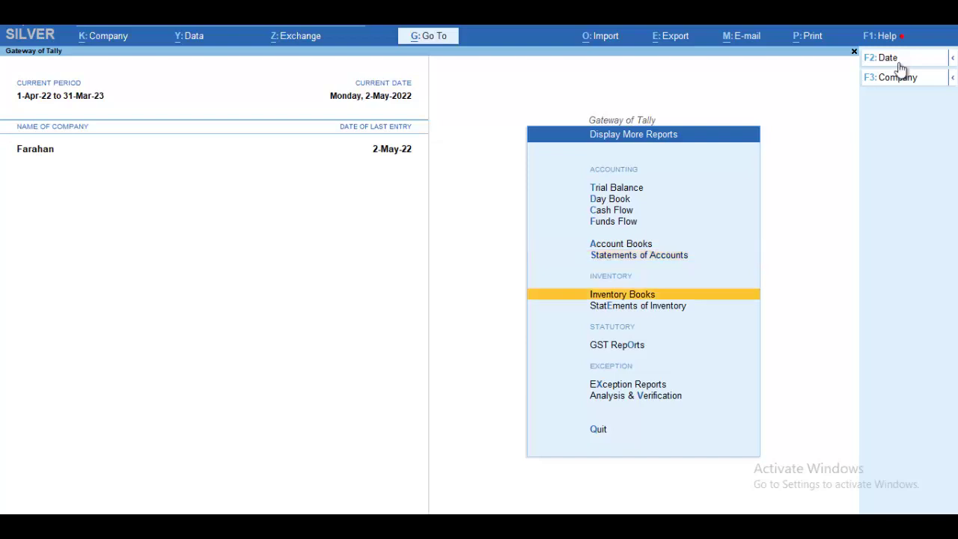
key("Down")
key("Up")
key("Return")
key("Down")
key("Down")
key("Down")
key("Down")
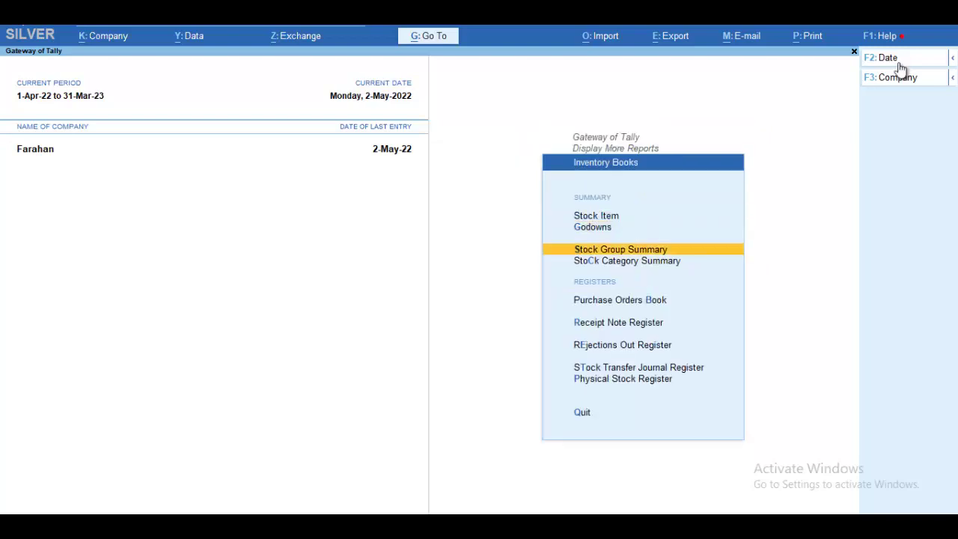
key("Down")
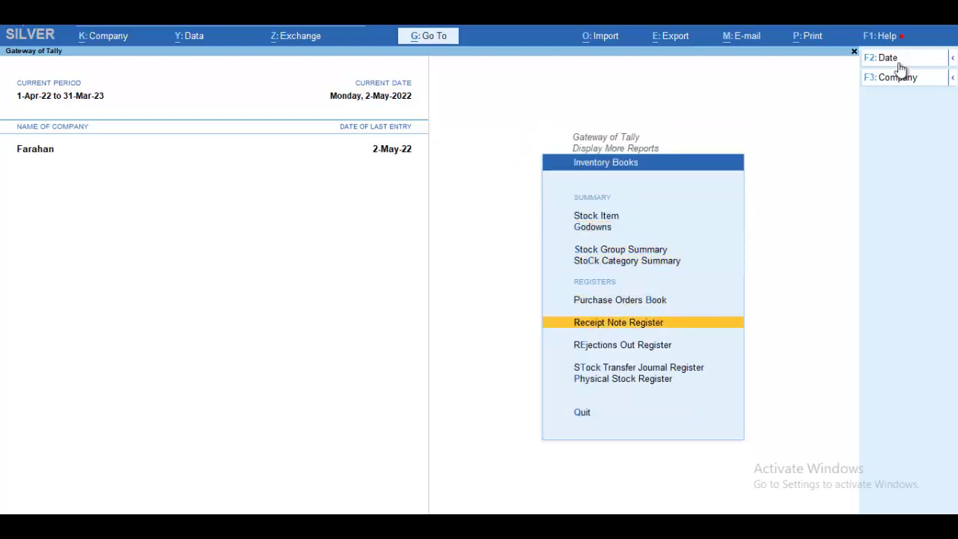
key("Up")
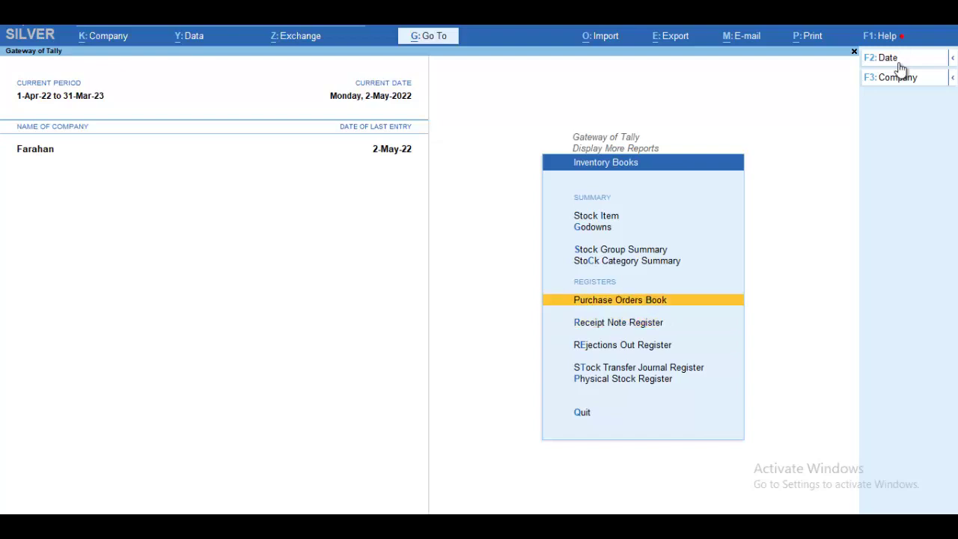
key("Escape")
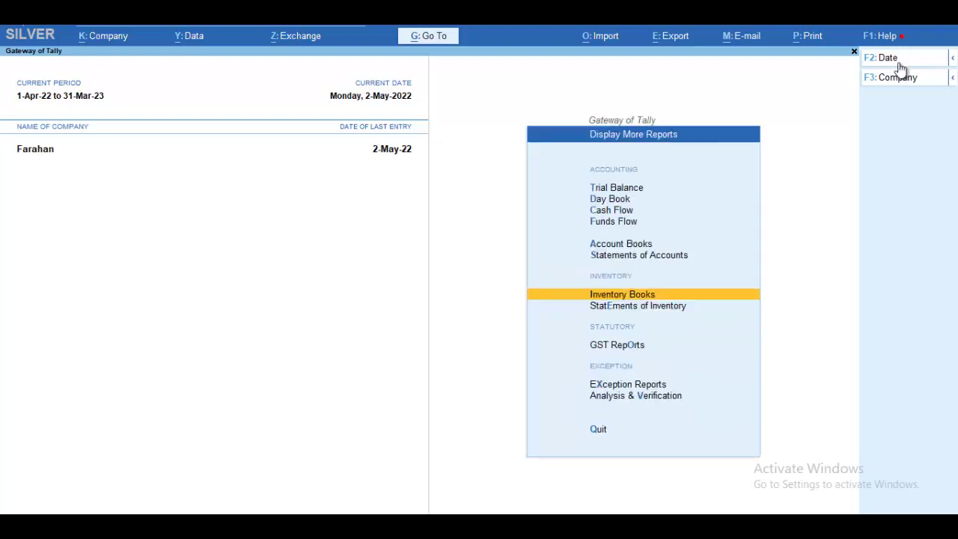
Open the stock item report for Lux 100 Gram in Purchase Order Outstandings, under the statements of inventory
key("Down")
key("Return")
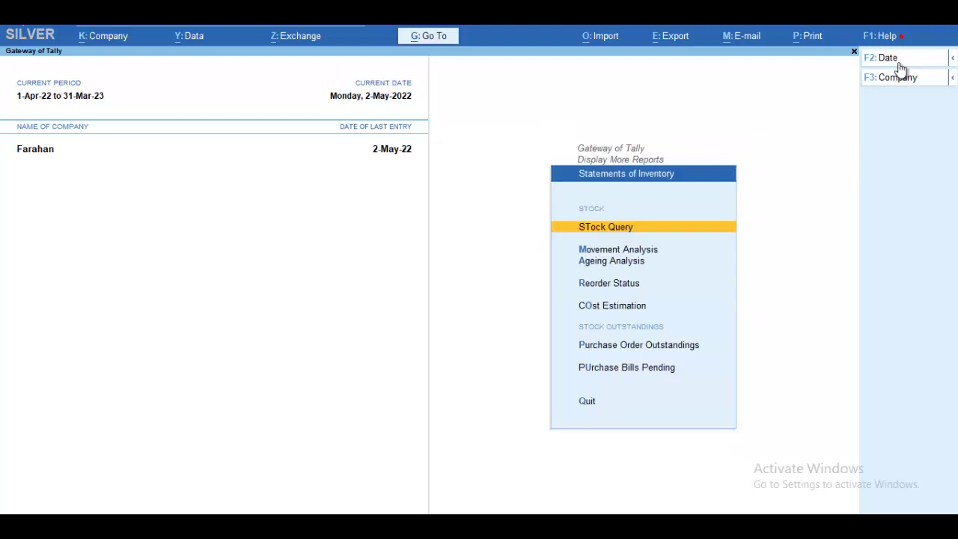
key("Down")
key("Down")
key("Down")
key("Down")
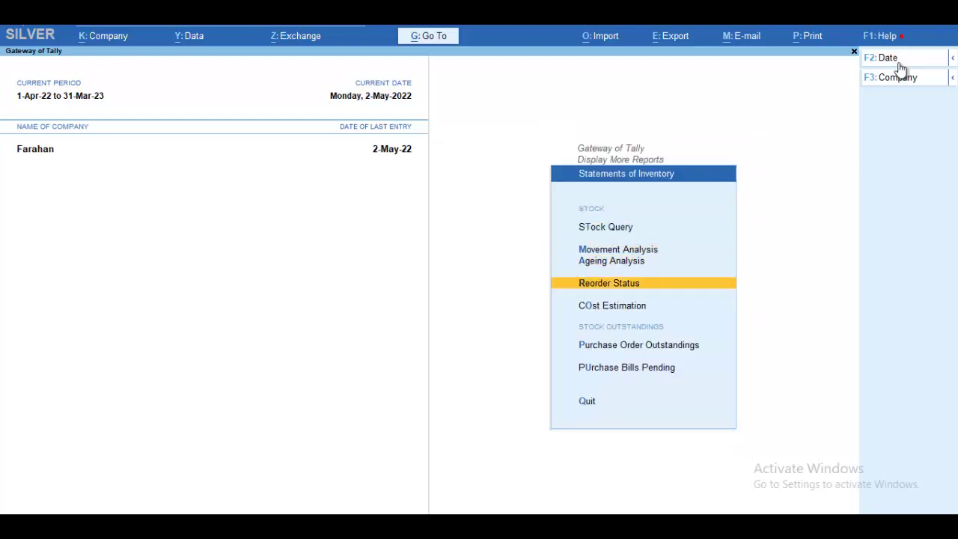
key("Down")
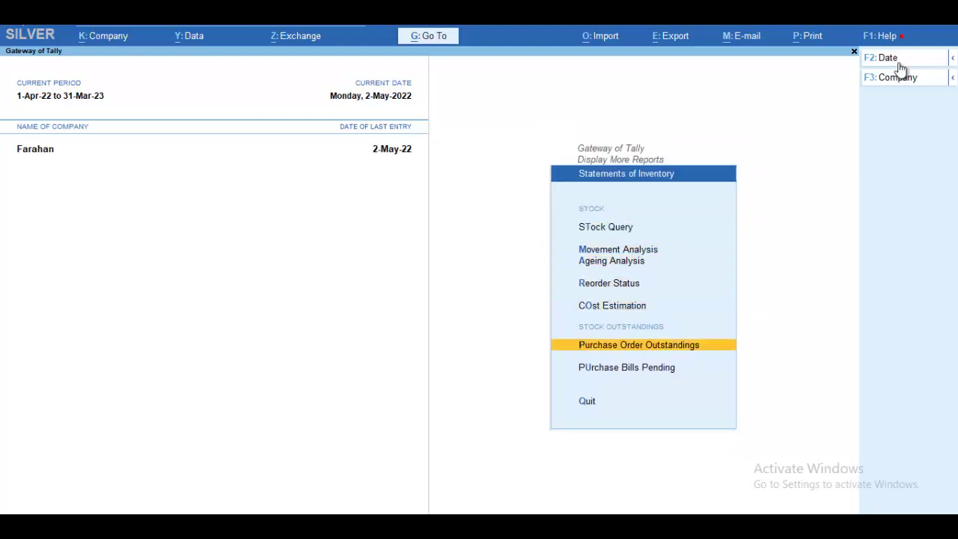
key("Return")
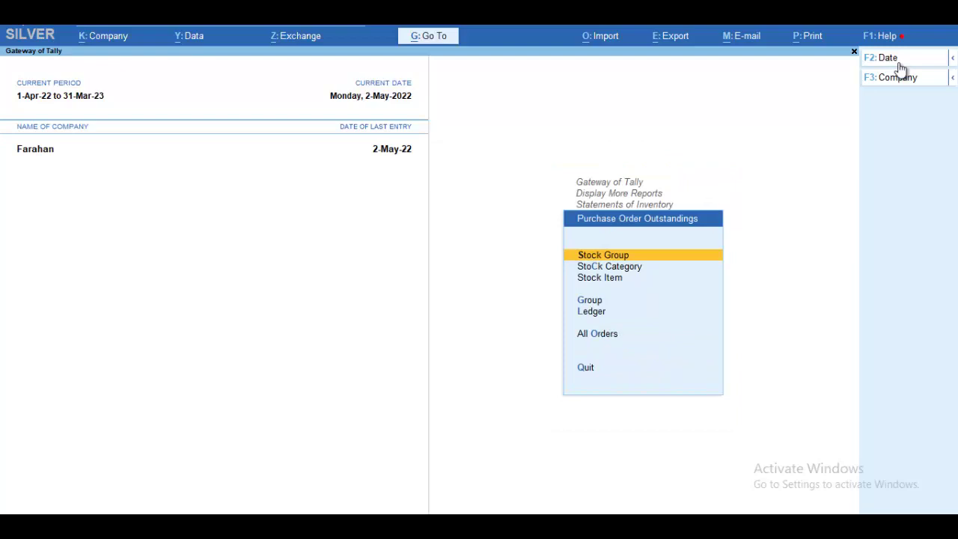
key("Down")
key("Down")
key("Return")
key("Return")
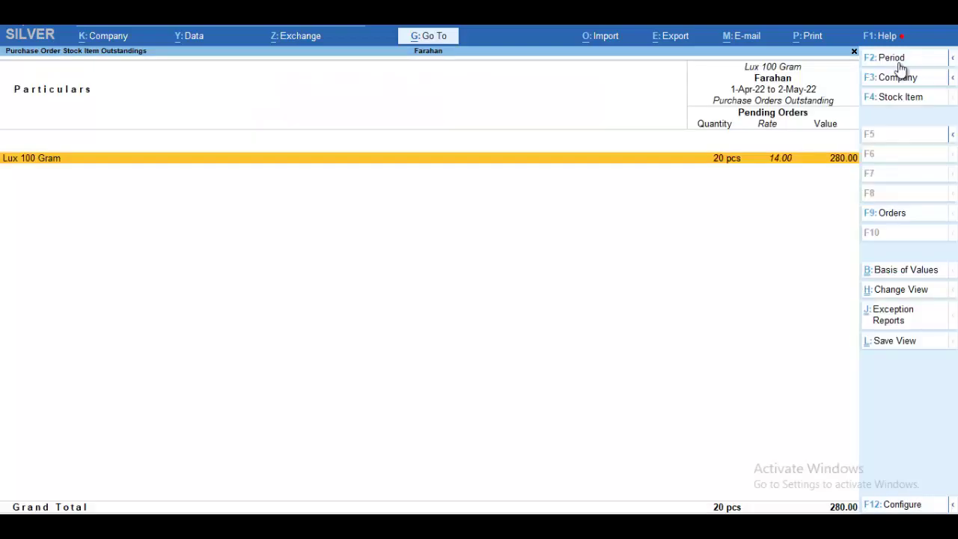
Examine the outstanding order details of Lux 100 Gram with the linked vouchers expanded, and return to the item's outstandings report
key("Return")
key("shift+Return")
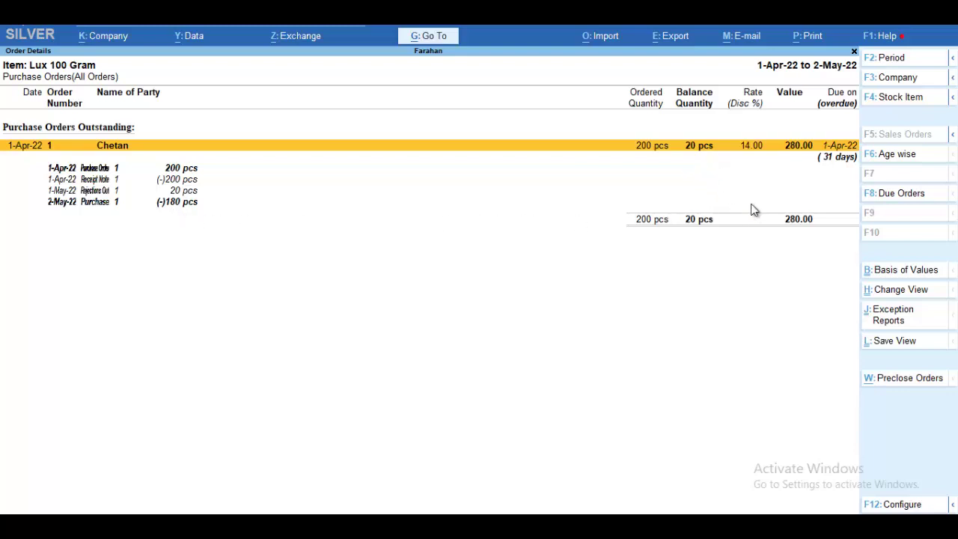
key("Escape")
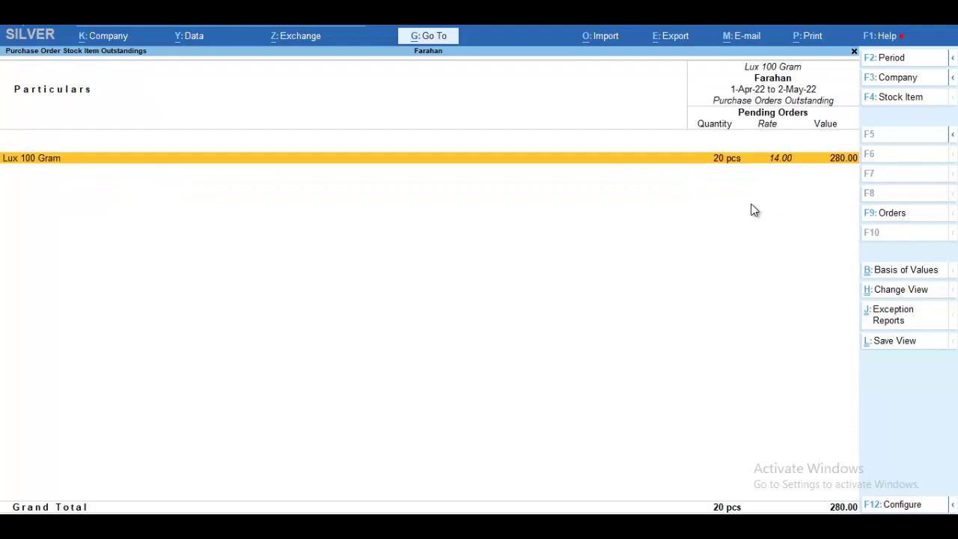
Close the Purchase Order Outstandings report and return to the Gateway of Tally
key("Escape")
key("Escape")
key("Escape")
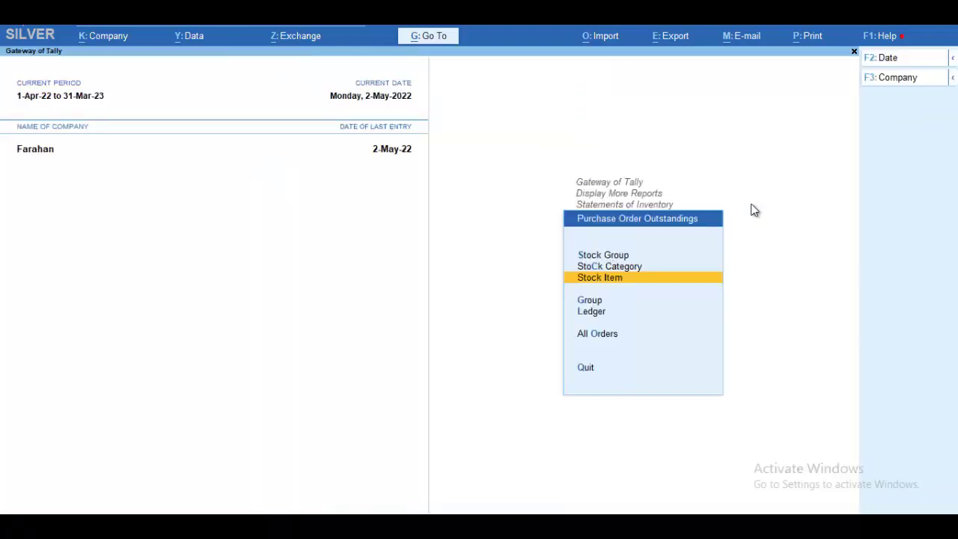
key("Escape")
key("Escape")
key("Escape")
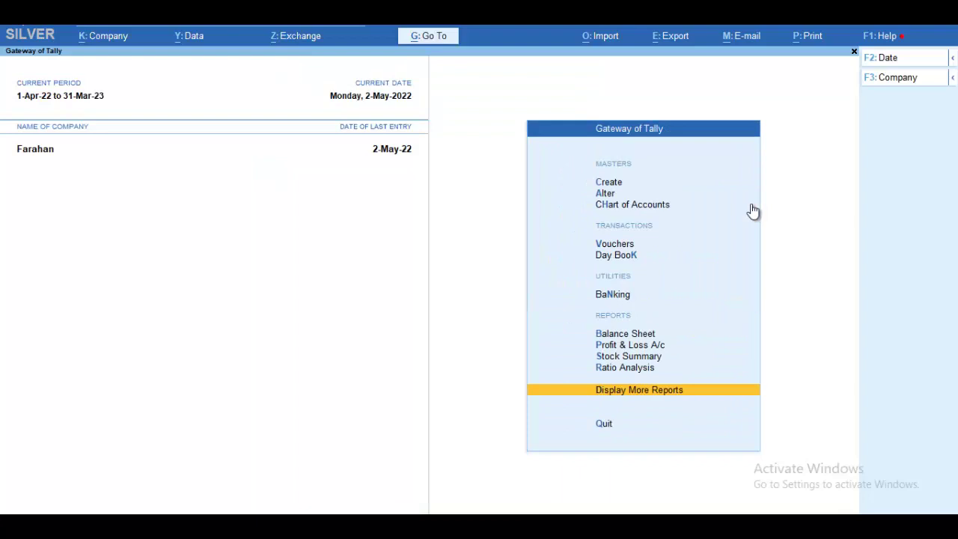